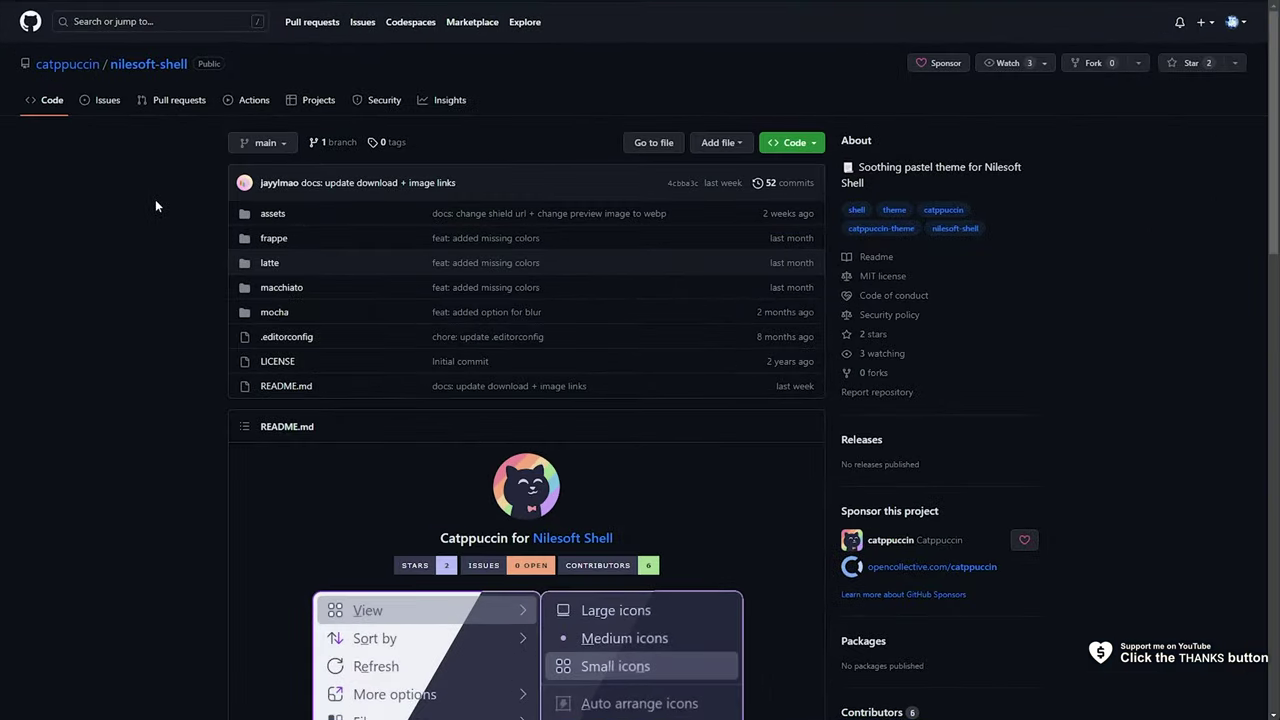
- Look through the catppuccin/nilesoft-shell repository page, including the theme preview and the README's usage instructions
{"action": "middle_click", "coordinate": [155, 206]}
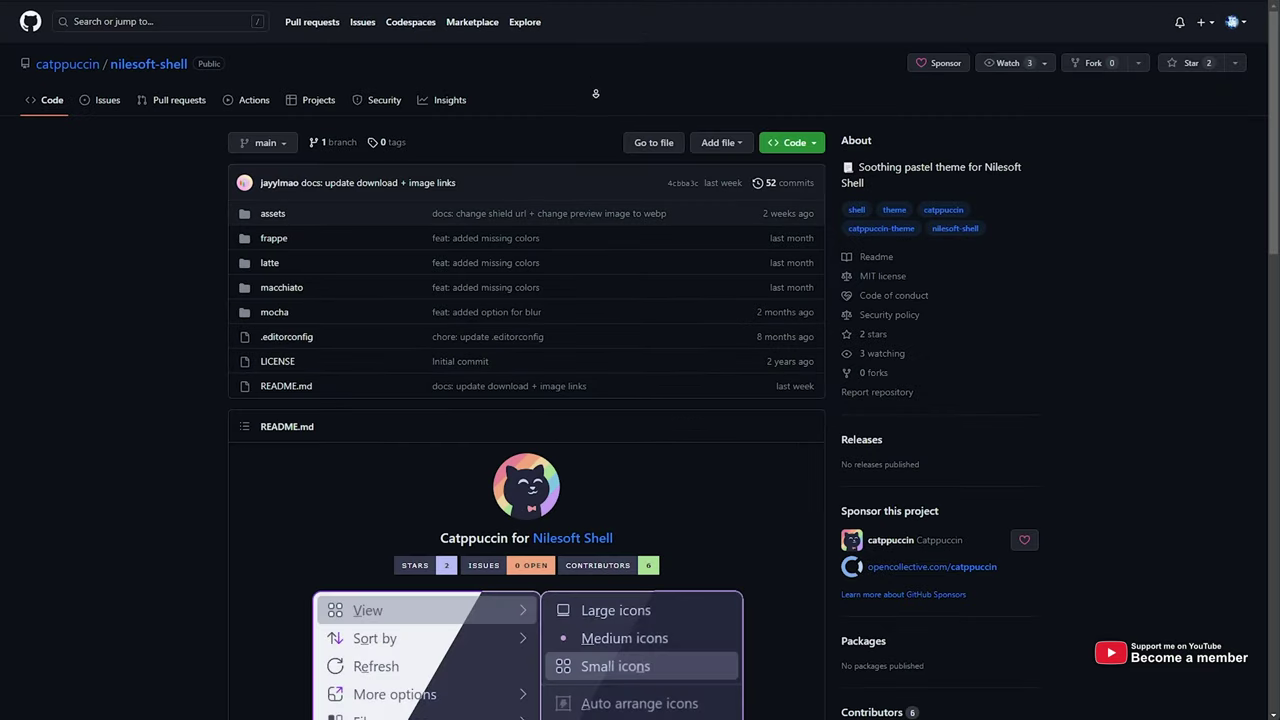
{"action": "scroll", "coordinate": [595, 93], "scroll_direction": "down", "scroll_amount": 5}
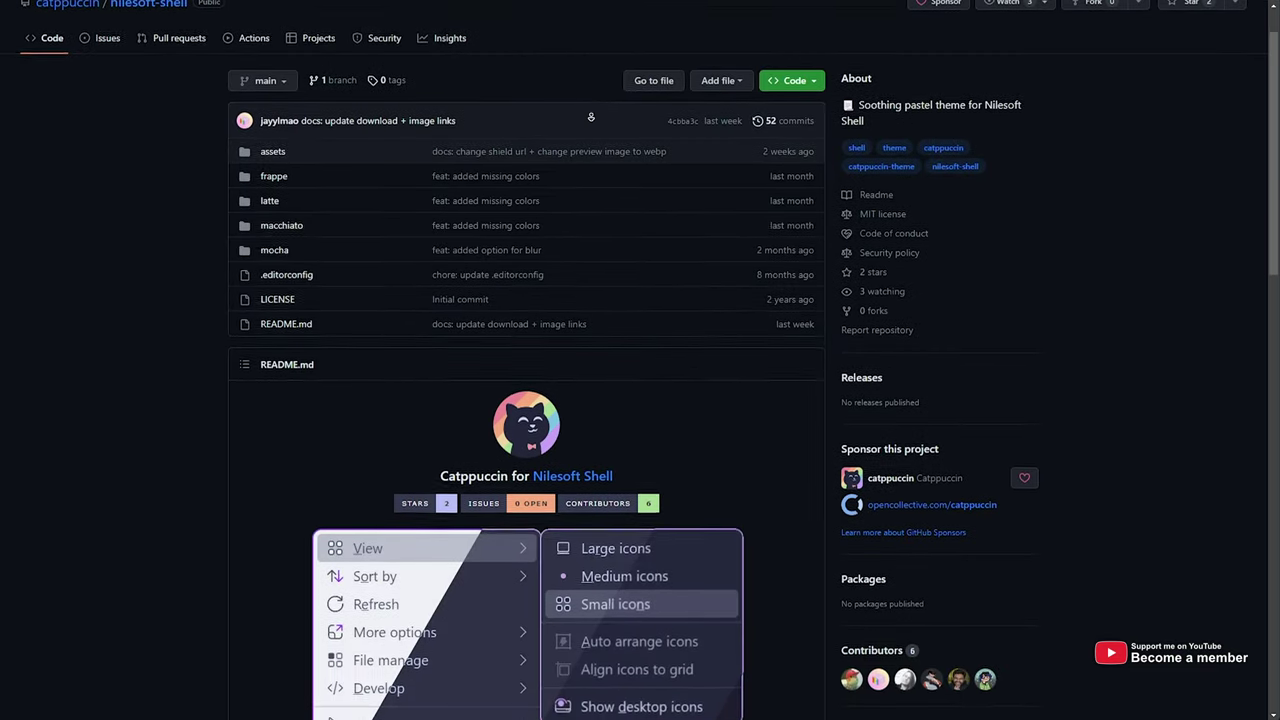
{"action": "scroll", "coordinate": [591, 117], "scroll_direction": "down", "scroll_amount": 1}
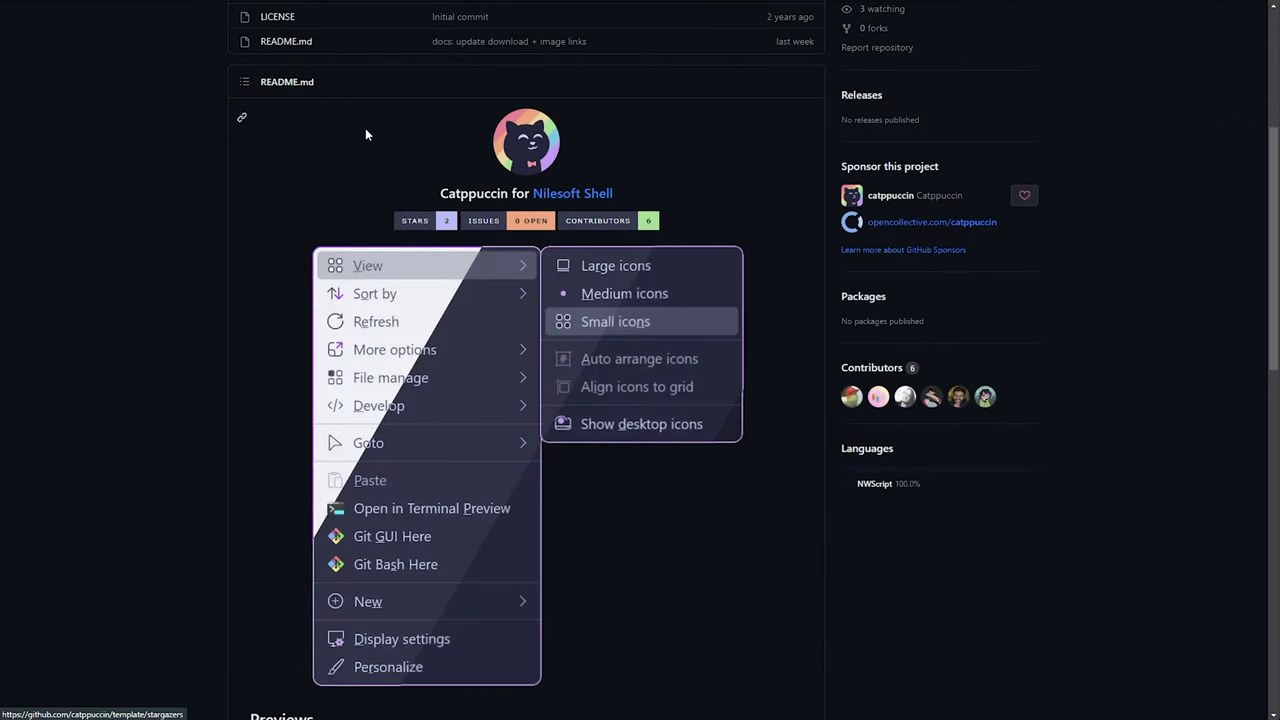
{"action": "scroll", "coordinate": [365, 130], "scroll_direction": "down", "scroll_amount": 7}
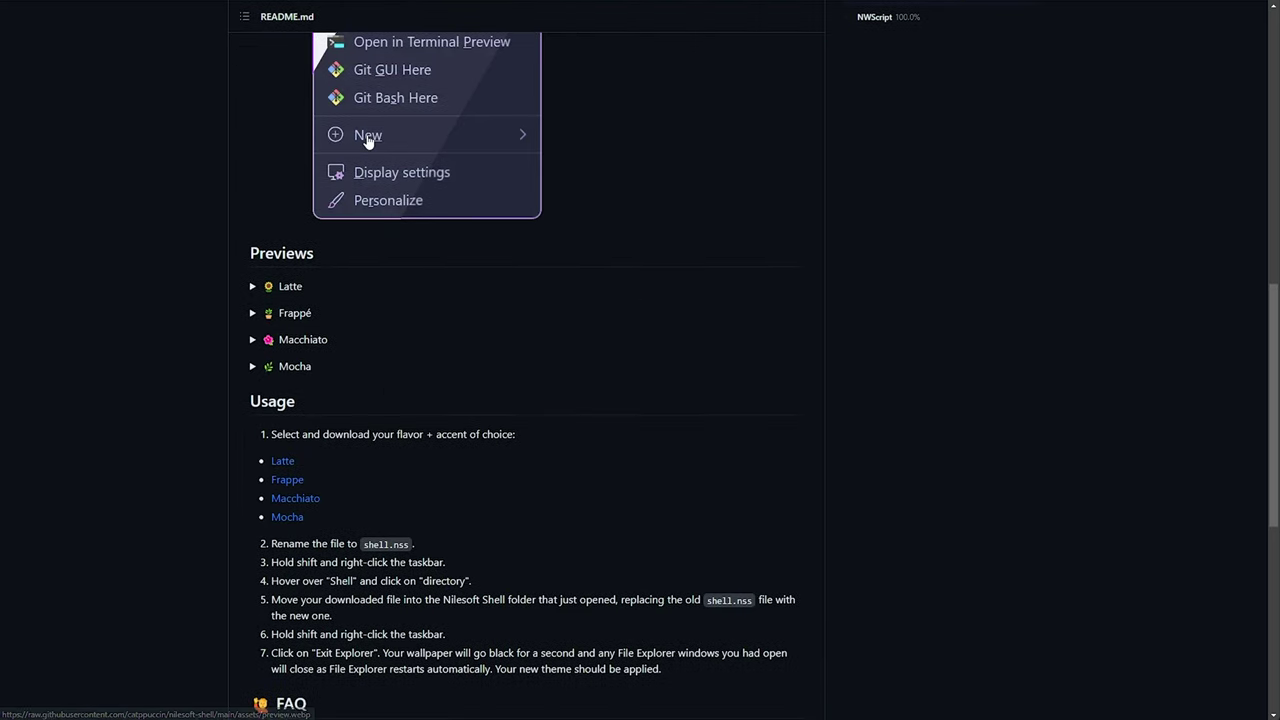
{"action": "scroll", "coordinate": [444, 209], "scroll_direction": "up", "scroll_amount": 8}
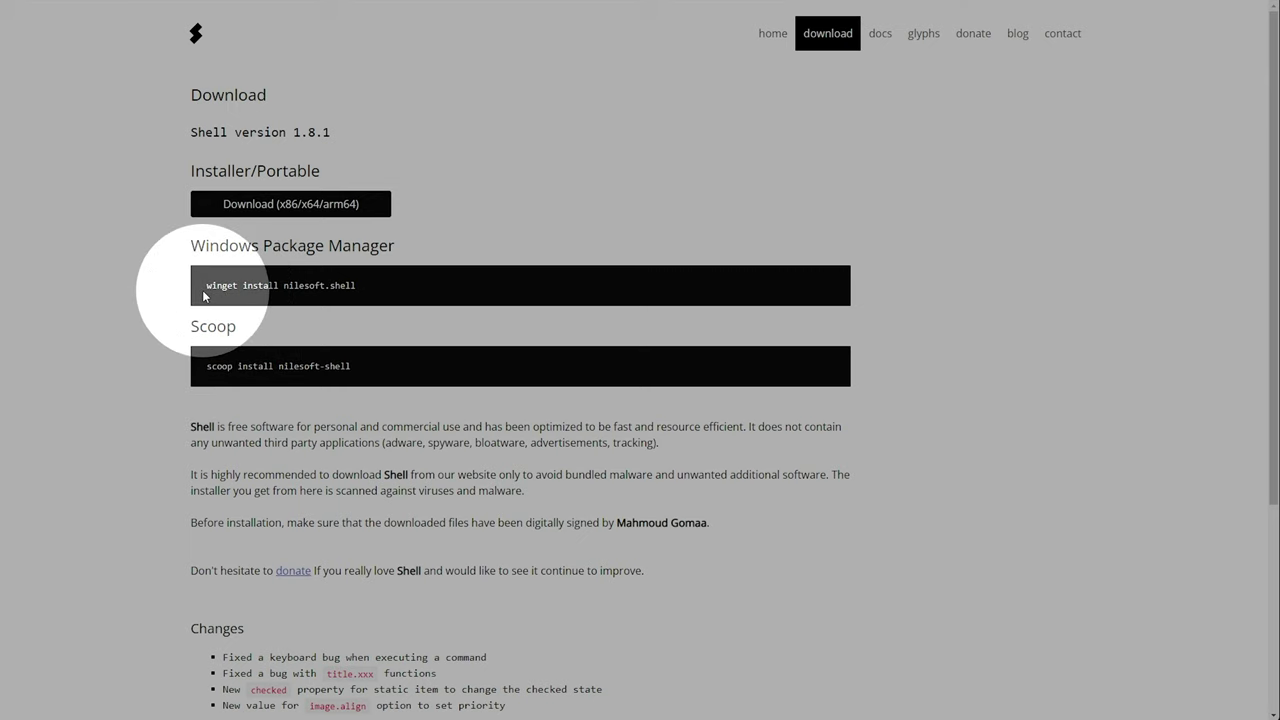
- Copy the Windows Package Manager command from the download page and run "winget install nilesoft.shell" in a terminal
{"action": "left_click_drag", "start_coordinate": [206, 286], "coordinate": [378, 300]}
{"action": "right_click", "coordinate": [378, 300]}
{"action": "left_click", "coordinate": [376, 300]}
{"action": "key", "text": "ctrl+alt+t"}
{"action": "key", "text": "ctrl+v"}
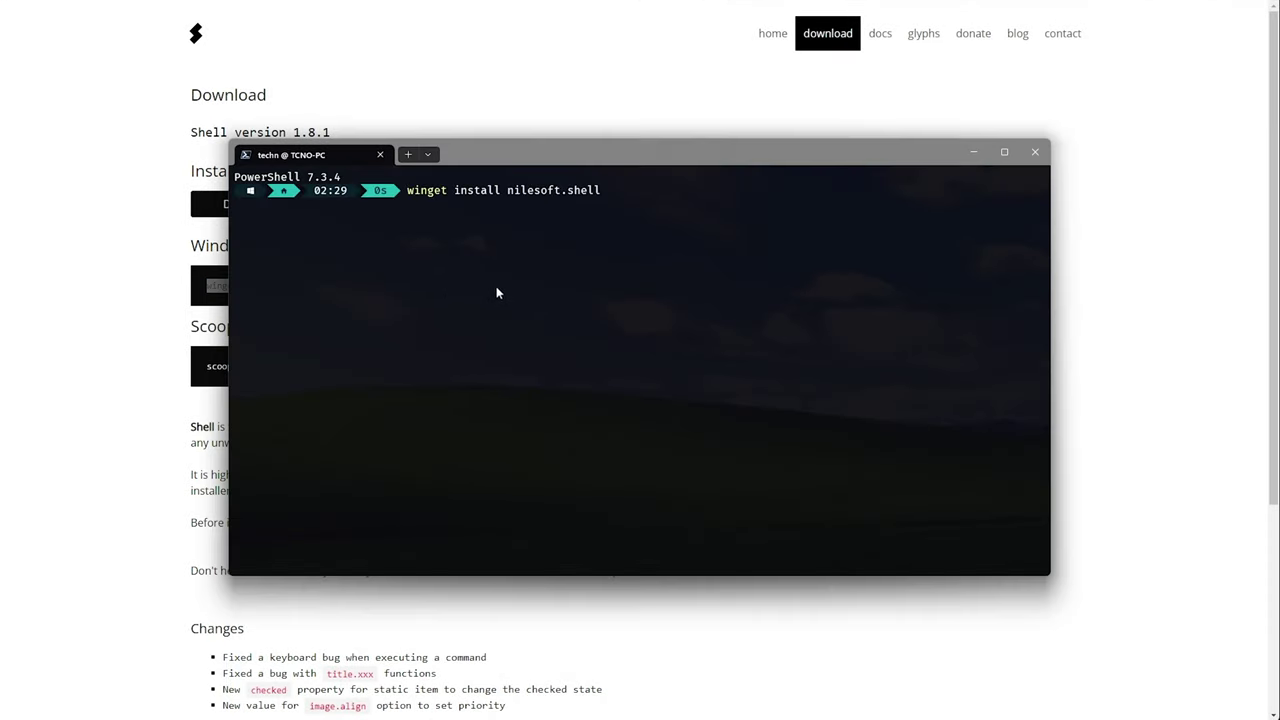
{"action": "key", "text": "Return"}
{"action": "key", "text": "Return"}
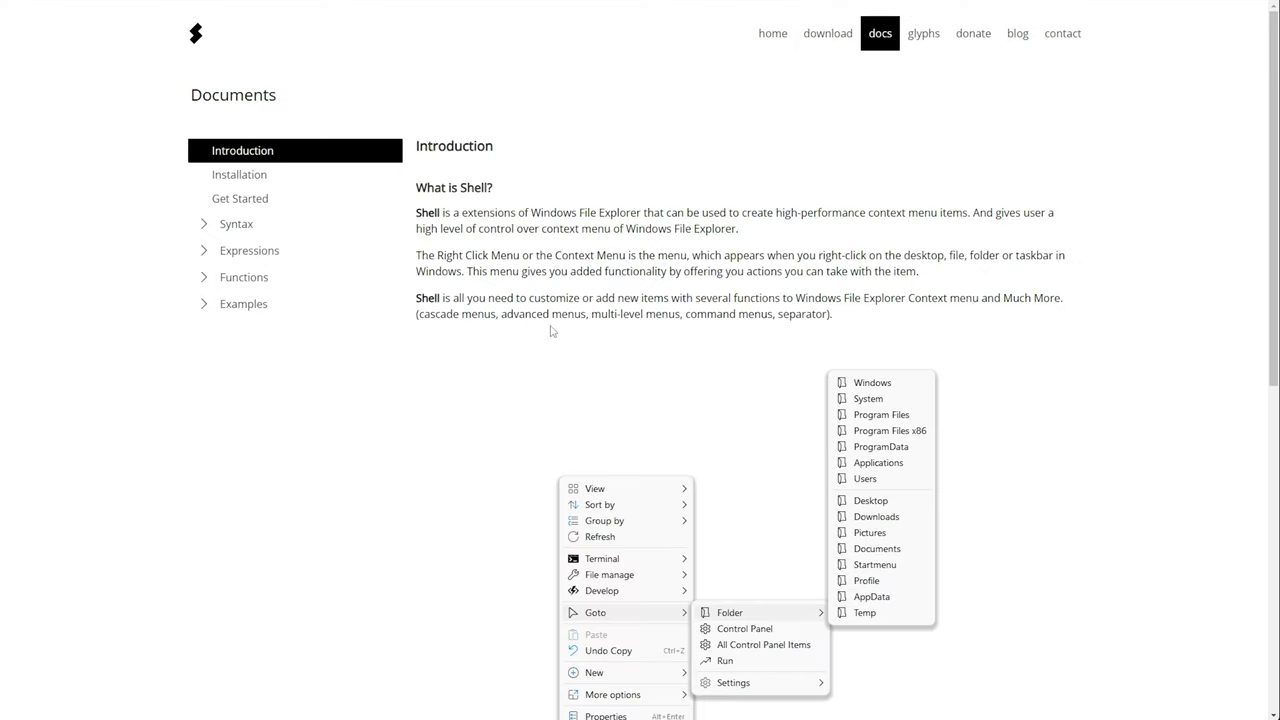
- Read the Introduction page of the Shell documentation, including the menu illustration and the Why Use Shell list
{"action": "scroll", "coordinate": [601, 315], "scroll_direction": "down", "scroll_amount": 4}
{"action": "scroll", "coordinate": [616, 303], "scroll_direction": "up", "scroll_amount": 3}
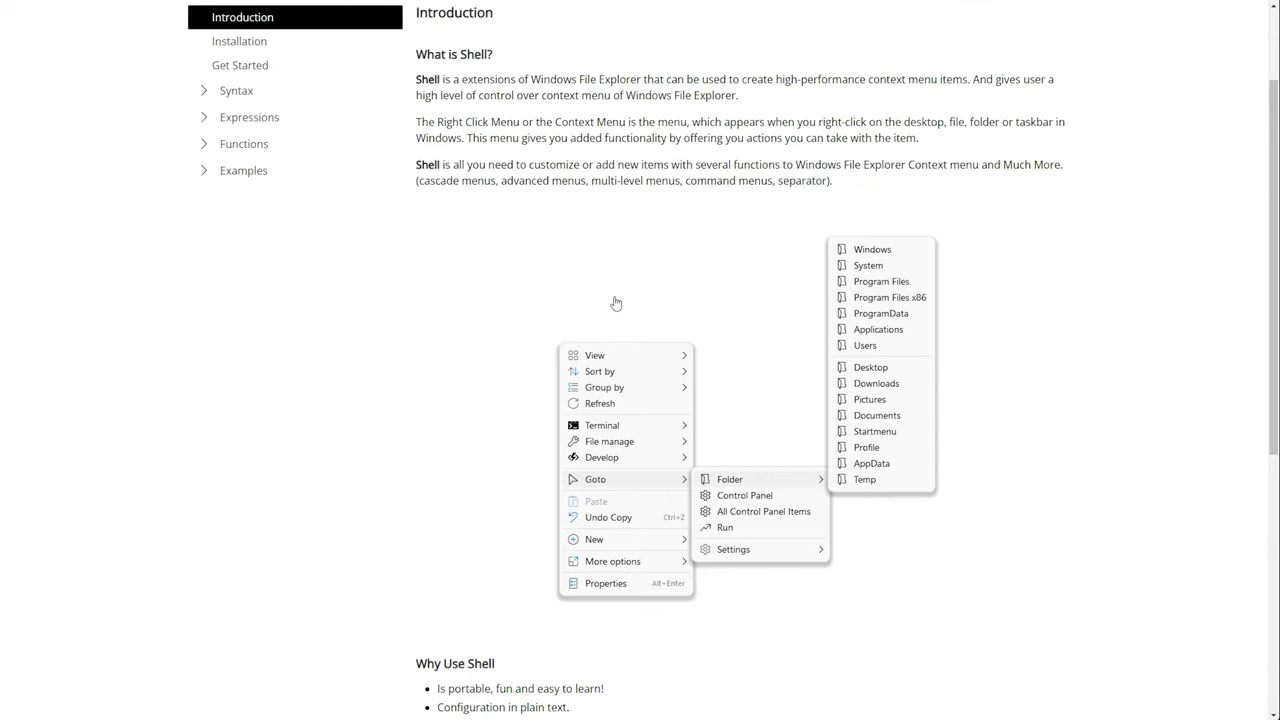
{"action": "scroll", "coordinate": [616, 303], "scroll_direction": "up", "scroll_amount": 1}
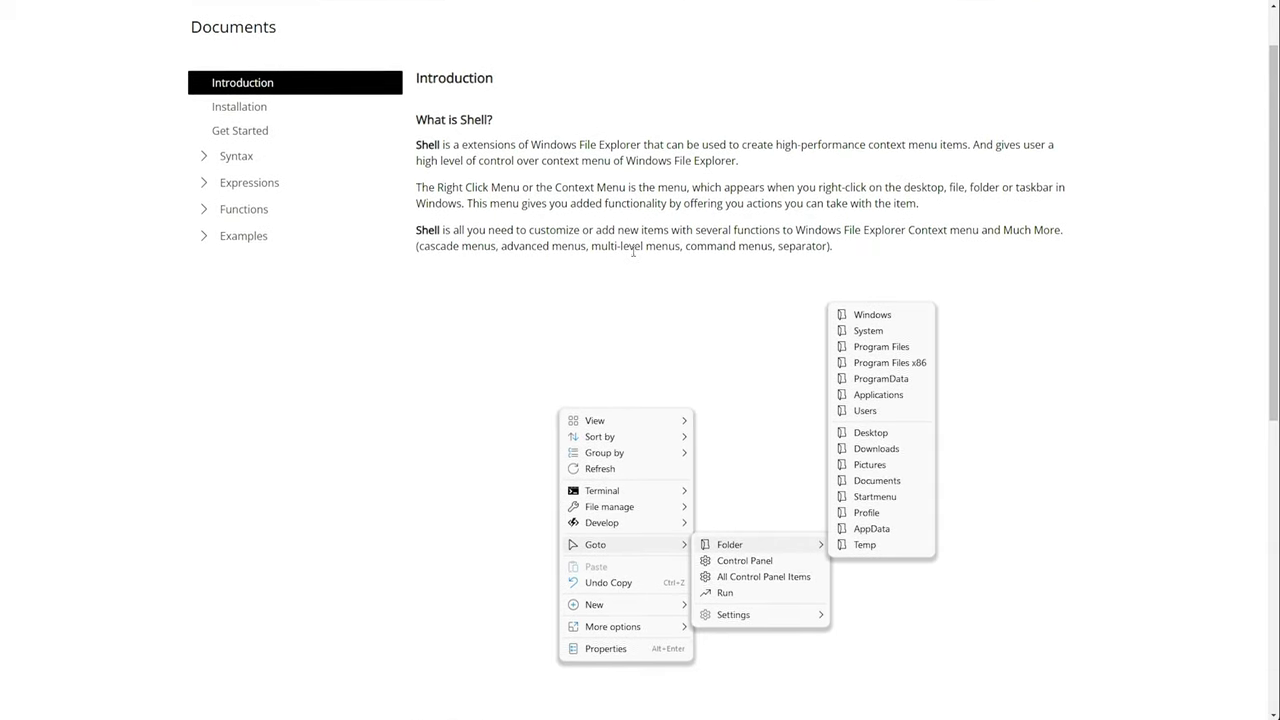
{"action": "scroll", "coordinate": [633, 251], "scroll_direction": "down", "scroll_amount": 2}
{"action": "scroll", "coordinate": [633, 251], "scroll_direction": "down", "scroll_amount": 2}
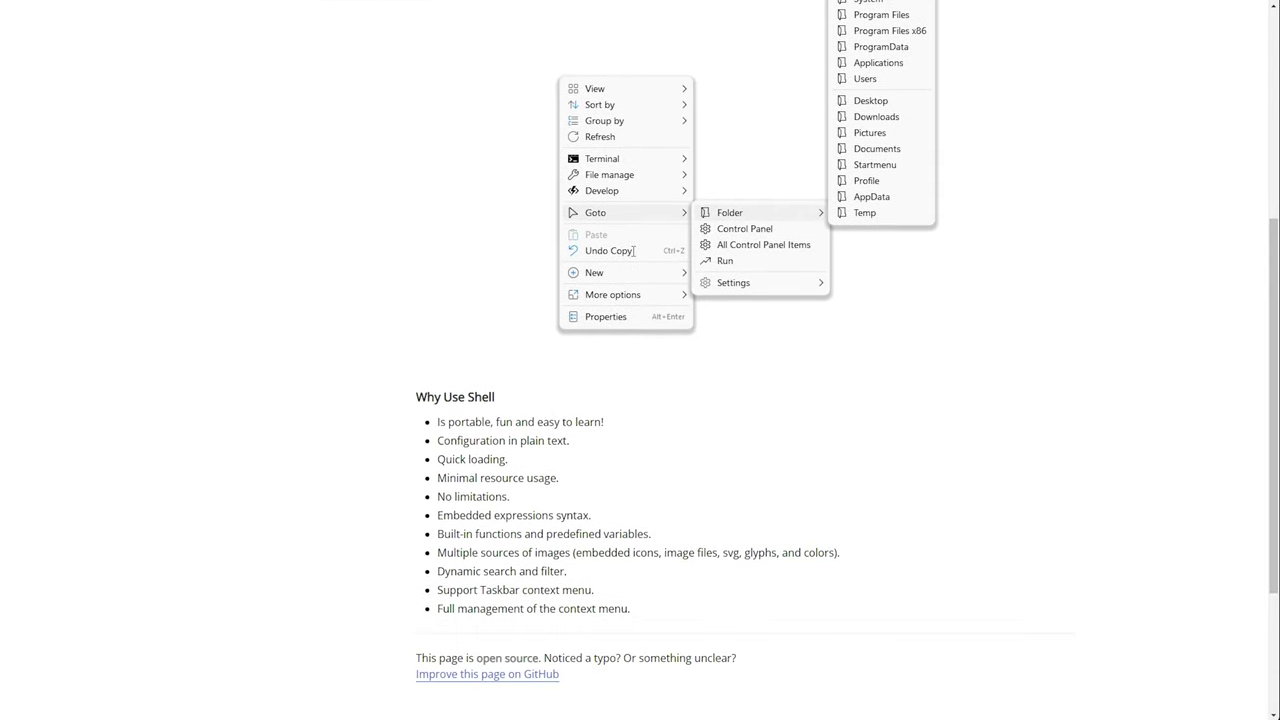
{"action": "scroll", "coordinate": [845, 230], "scroll_direction": "up", "scroll_amount": 6}
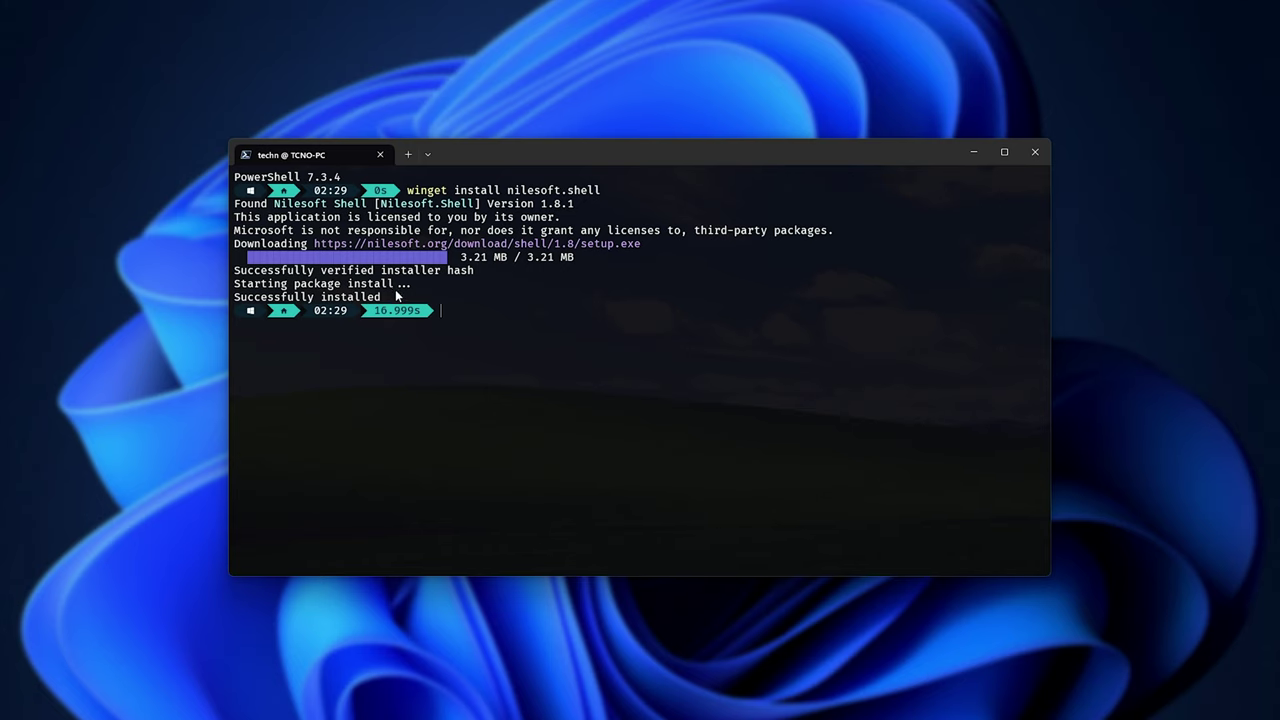
- Close the terminal and look through the desktop's context menu, including the Develop submenu
{"action": "left_click", "coordinate": [1035, 152]}
{"action": "right_click", "coordinate": [564, 194]}
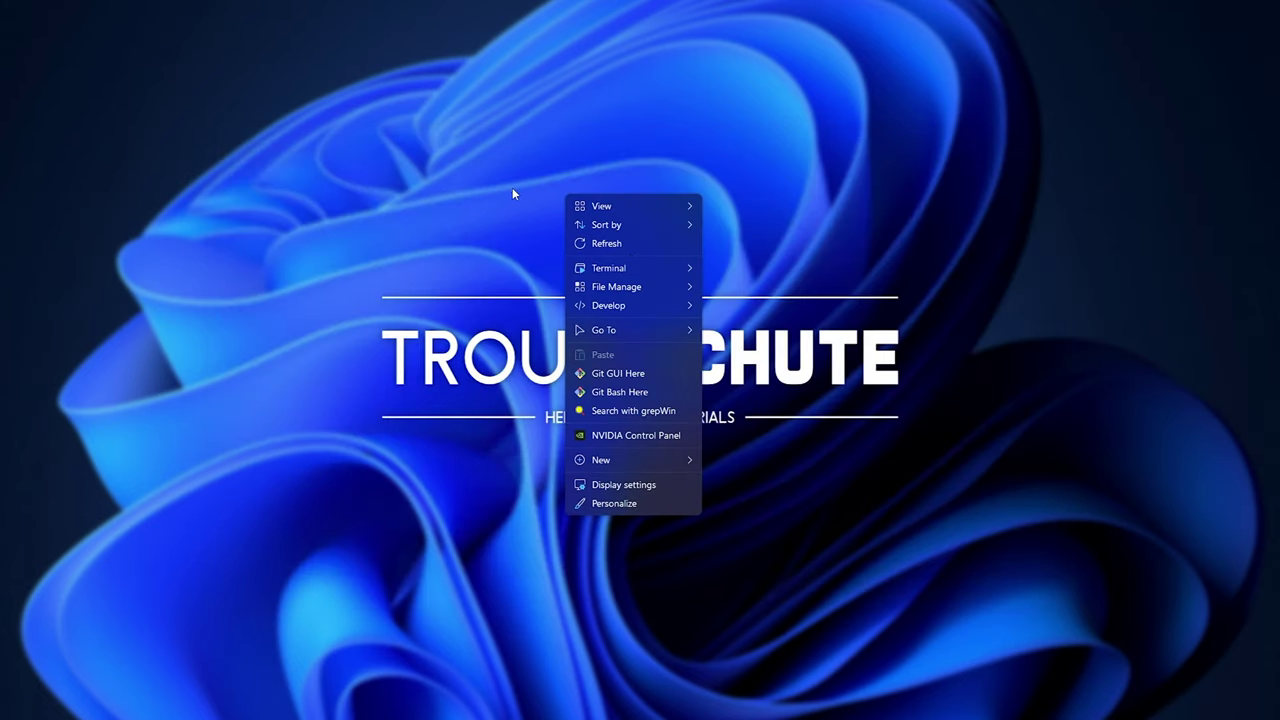
{"action": "mouse_move", "coordinate": [651, 331]}
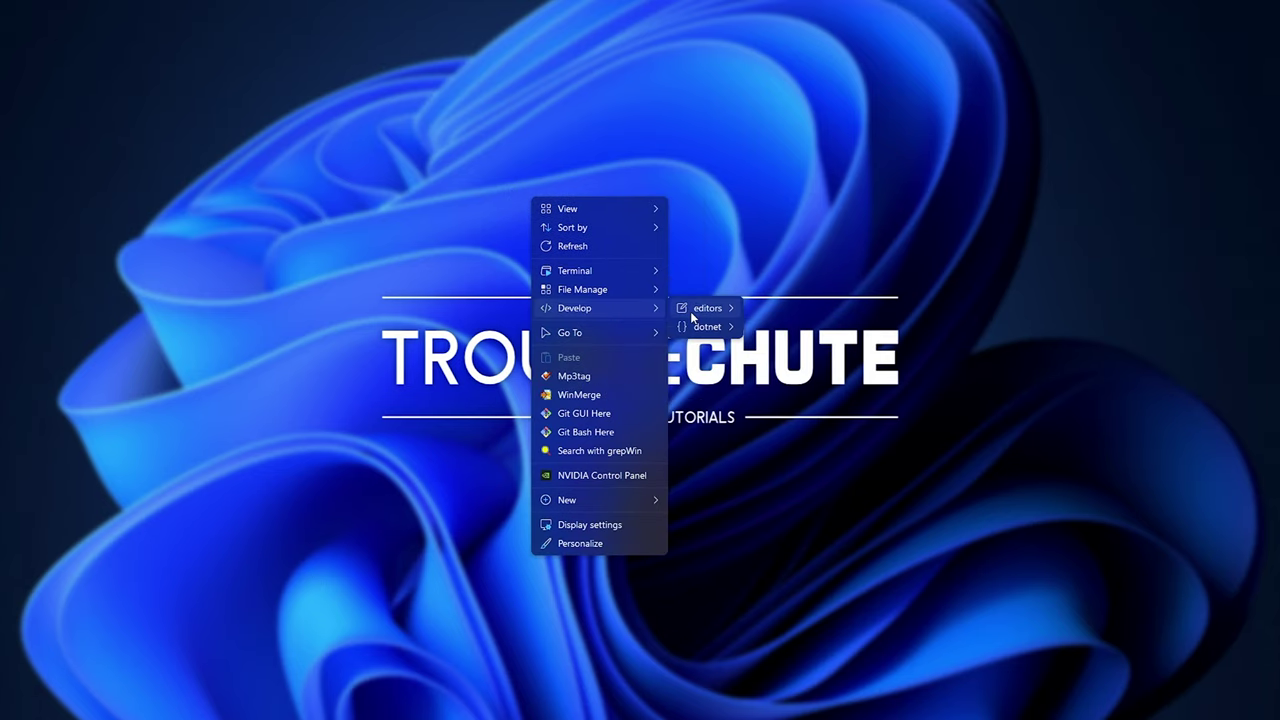
{"action": "mouse_move", "coordinate": [691, 317]}
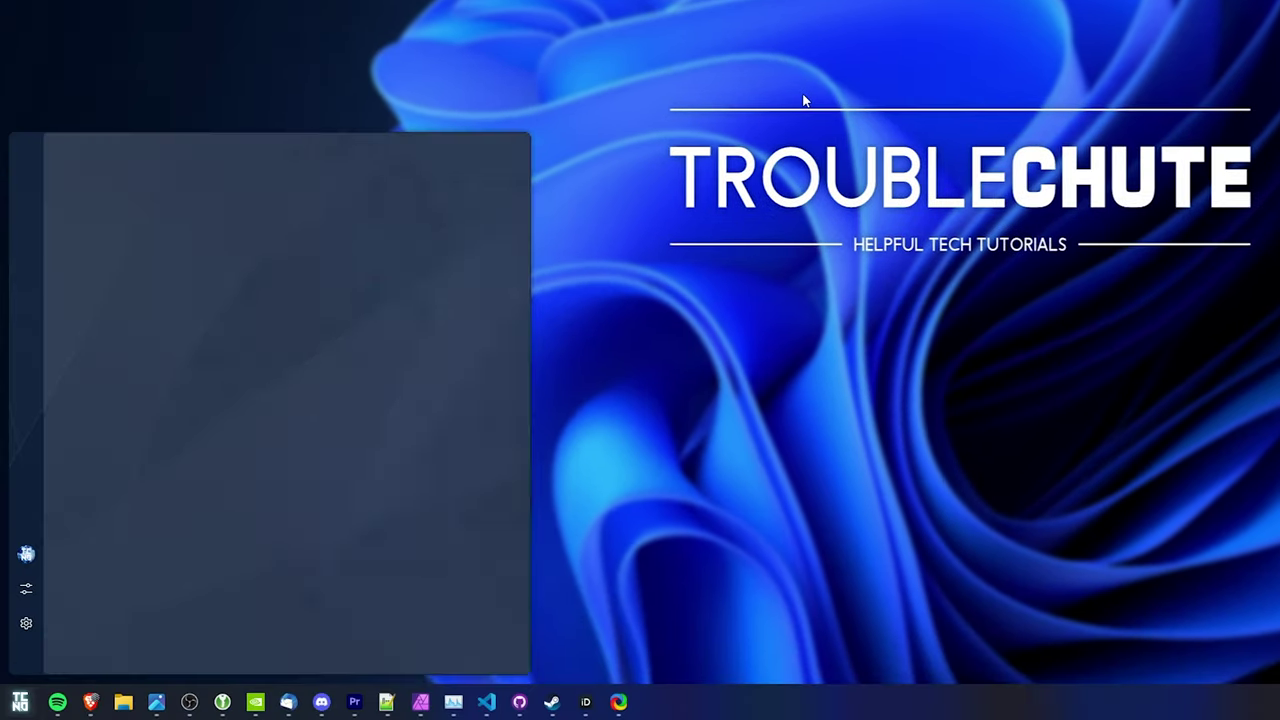
{"action": "key", "text": "Escape"}
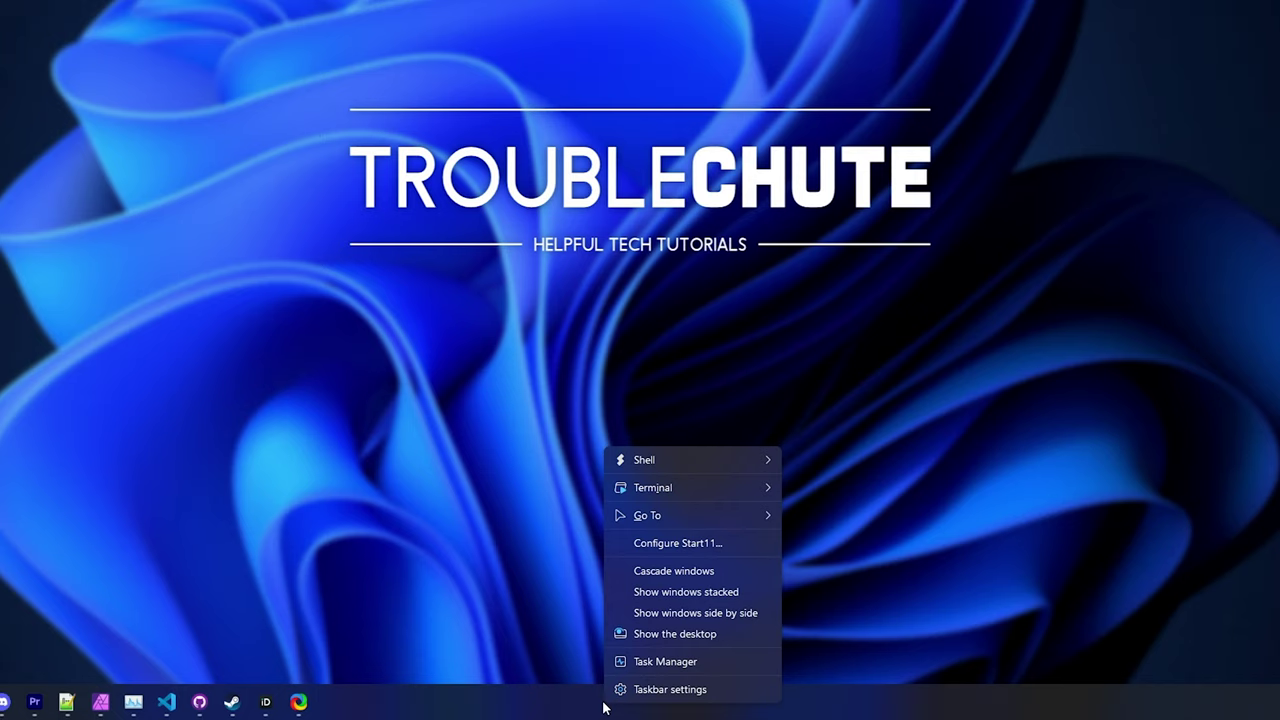
- Open Shell's config file from the taskbar's extended context menu and look through the settings in shell.nss
{"action": "right_click", "coordinate": [556, 708]}
{"action": "right_click", "coordinate": [503, 708]}
{"action": "right_click", "coordinate": [491, 708]}
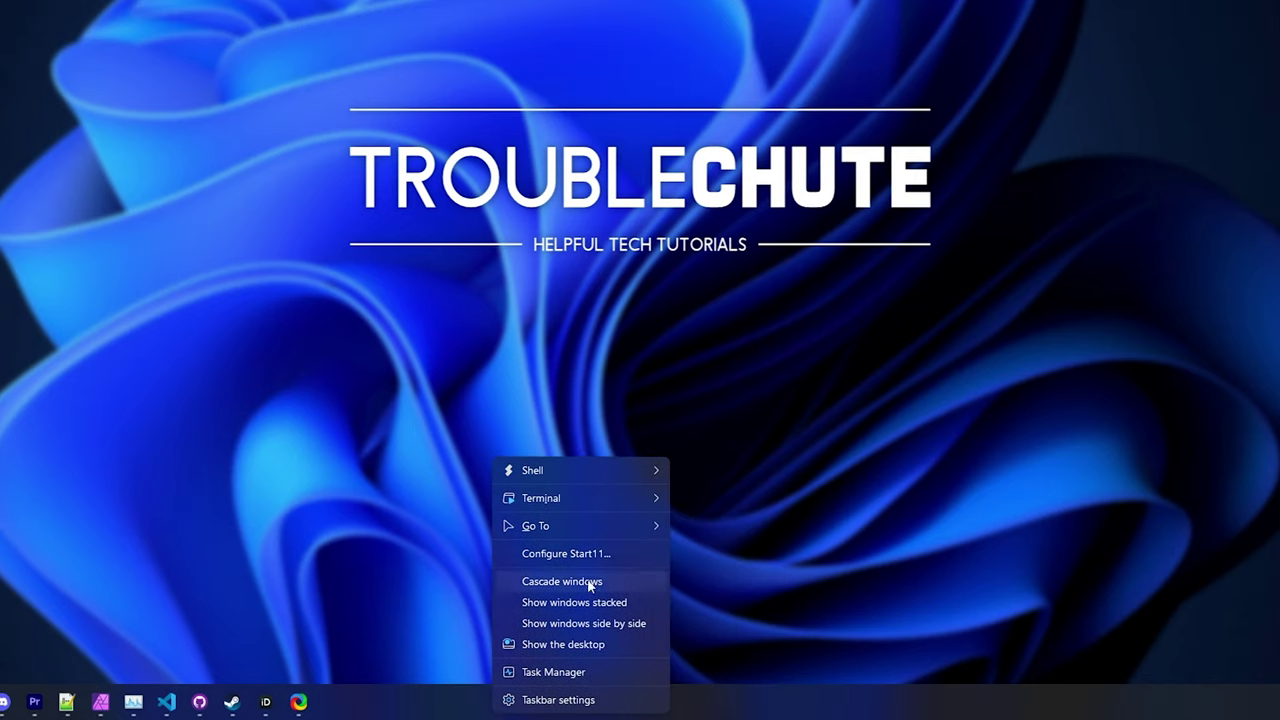
{"action": "mouse_move", "coordinate": [572, 479]}
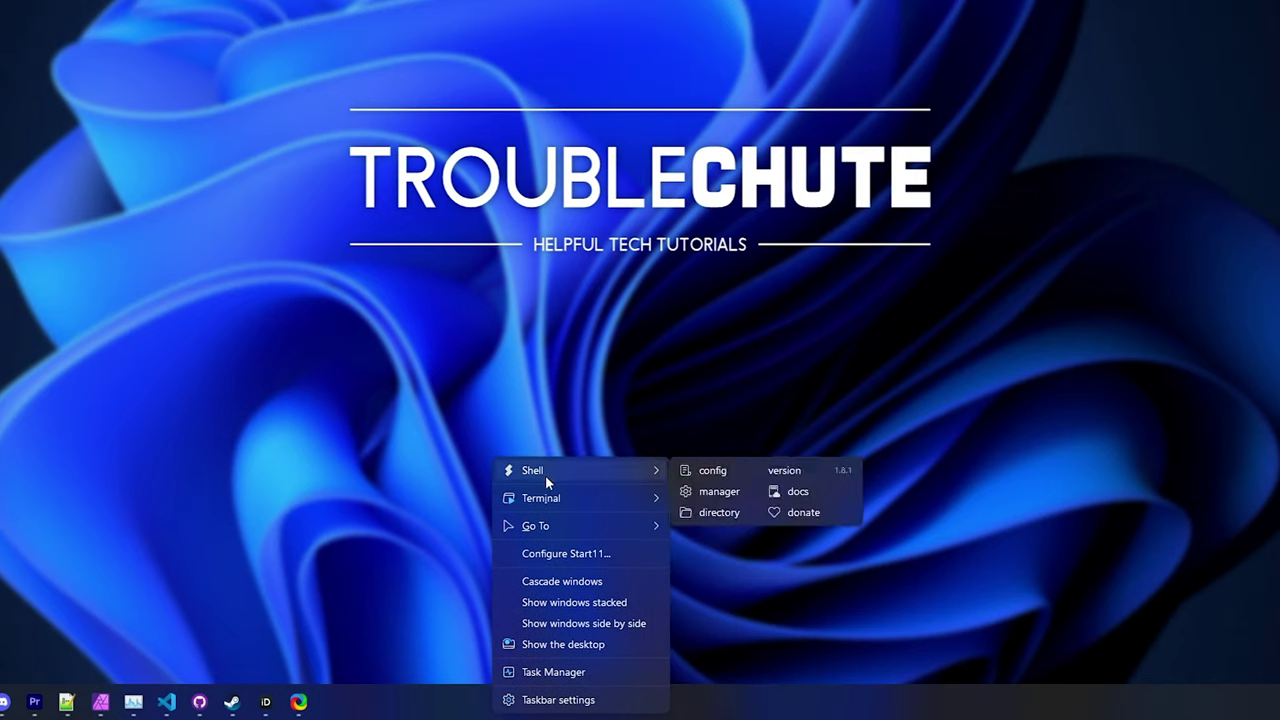
{"action": "right_click", "coordinate": [468, 697]}
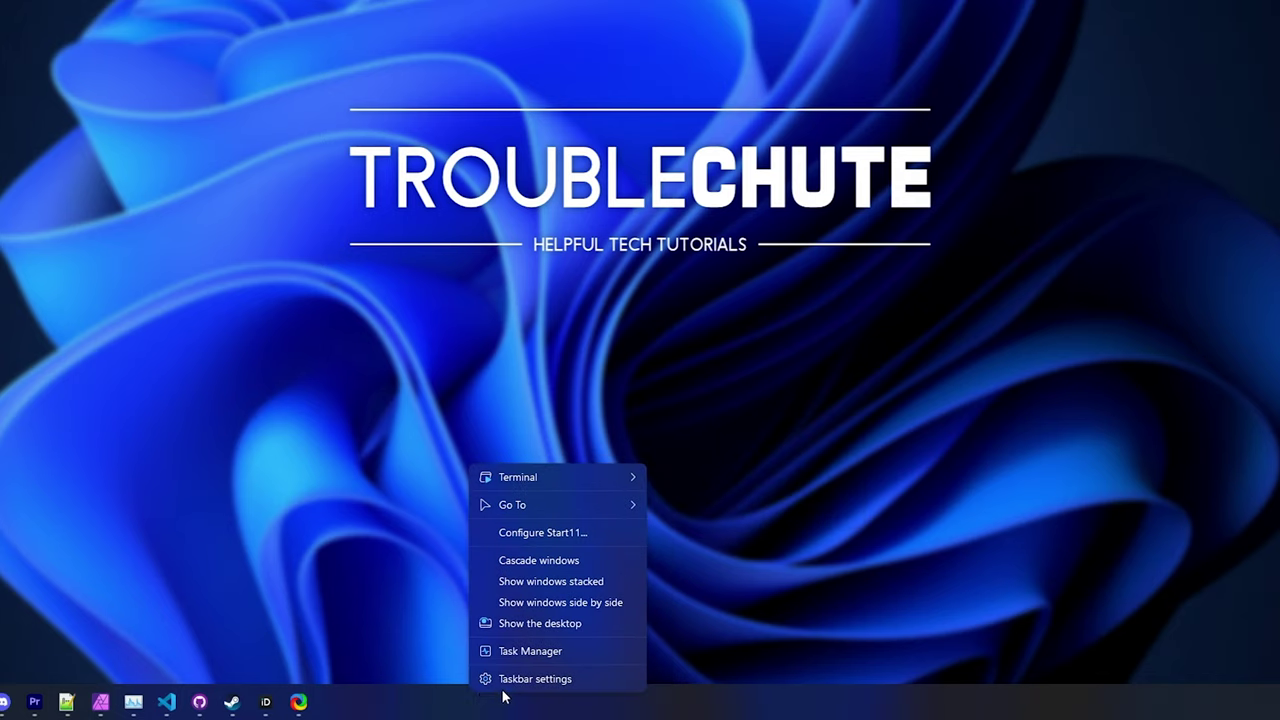
{"action": "right_click", "coordinate": [486, 698]}
{"action": "mouse_move", "coordinate": [574, 456]}
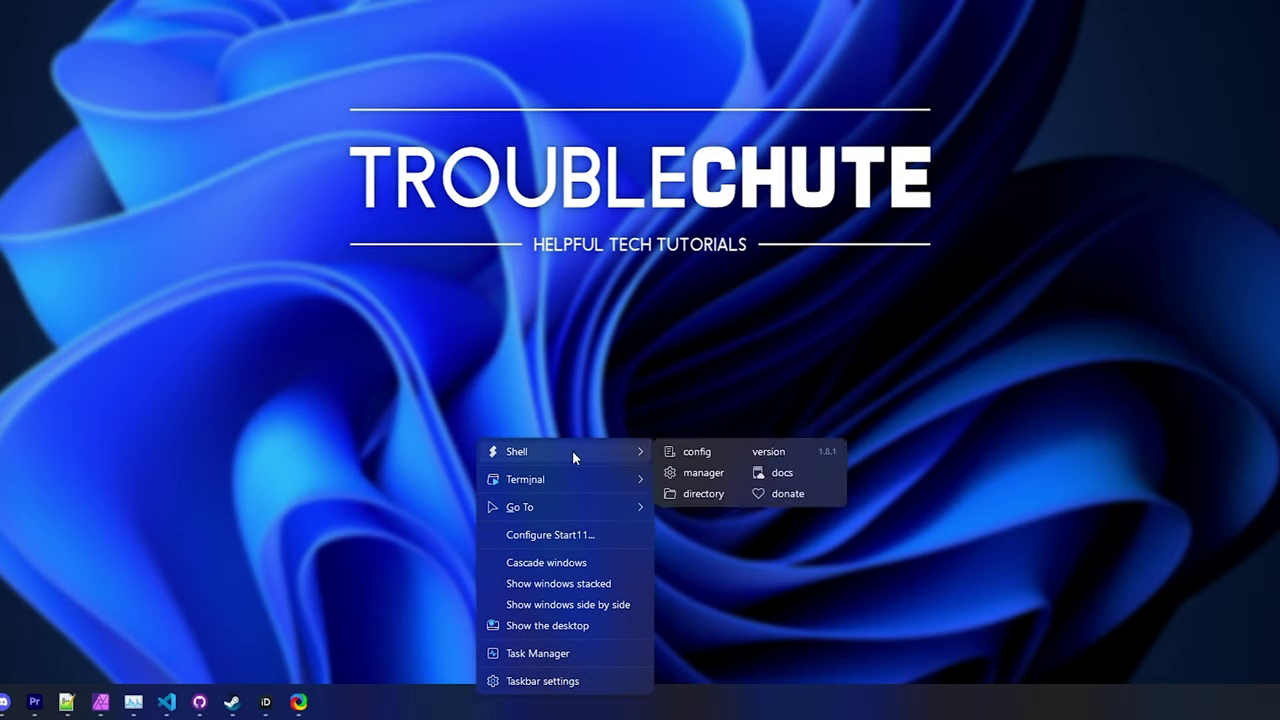
{"action": "left_click", "coordinate": [697, 453]}
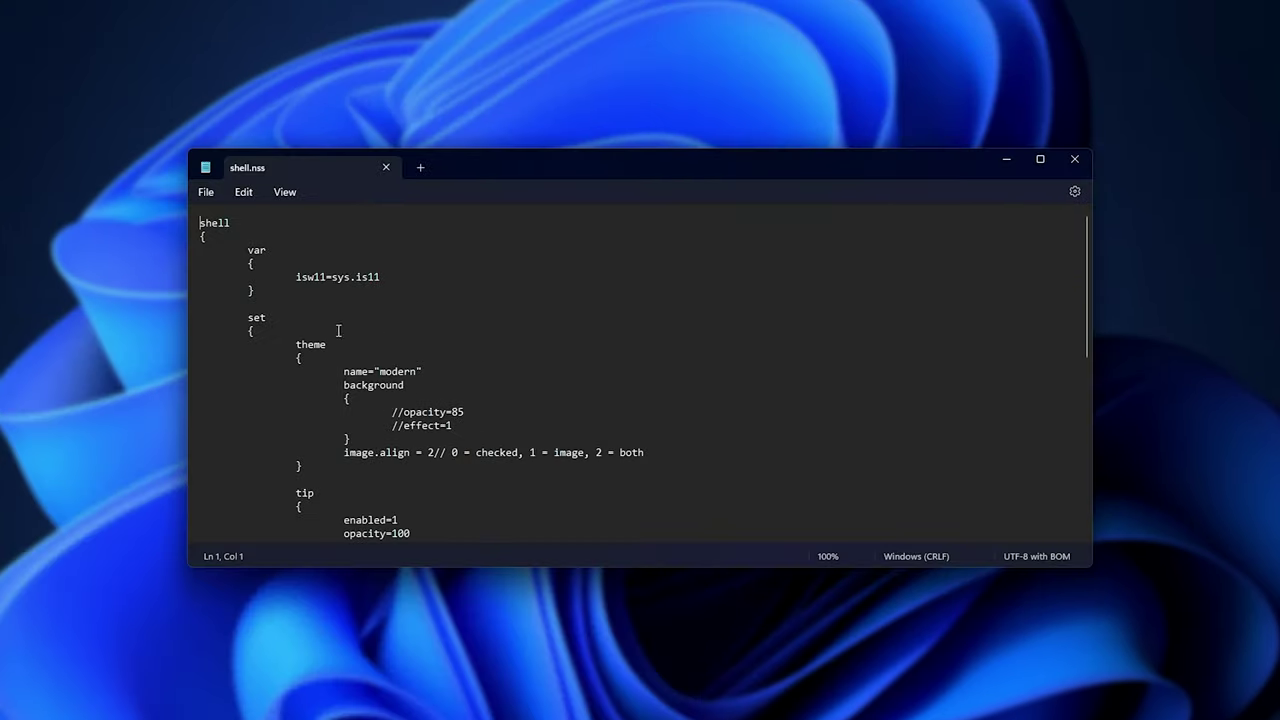
{"action": "scroll", "coordinate": [346, 311], "scroll_direction": "down", "scroll_amount": 7}
{"action": "scroll", "coordinate": [346, 311], "scroll_direction": "up", "scroll_amount": 7}
- Open the Shell manager from the taskbar's extended context menu, view its options and check the desktop's context menu
{"action": "right_click", "coordinate": [512, 618]}
{"action": "mouse_move", "coordinate": [560, 630]}
{"action": "left_click", "coordinate": [732, 651]}
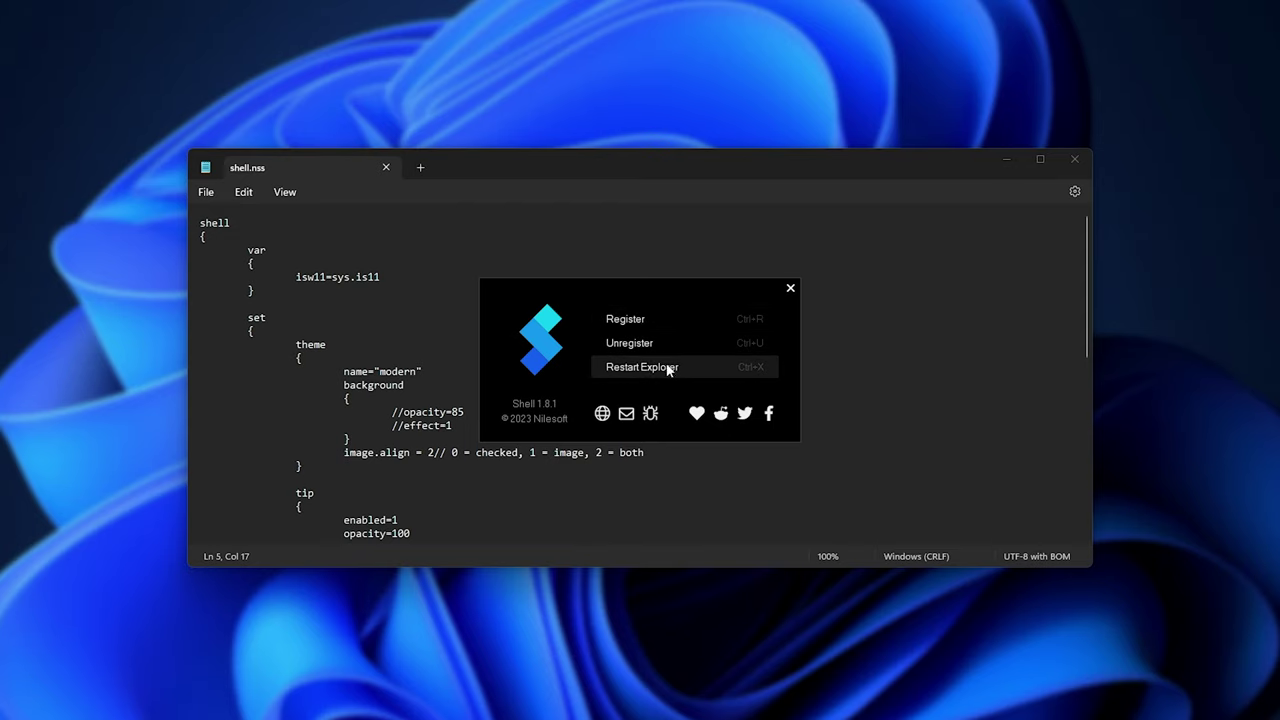
{"action": "right_click", "coordinate": [525, 587]}
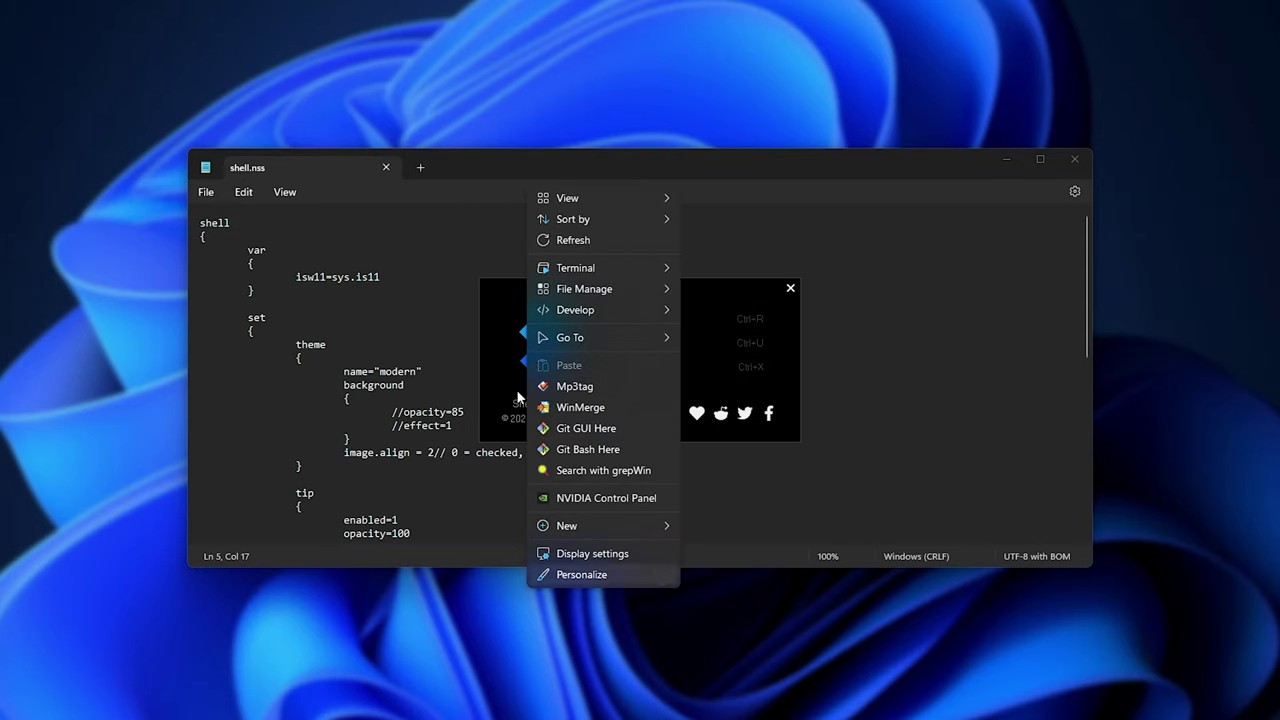
{"action": "left_click", "coordinate": [727, 303]}
- Open the Nilesoft Shell program directory from the Shell submenu of the taskbar's extended context menu
{"action": "right_click", "coordinate": [516, 613]}
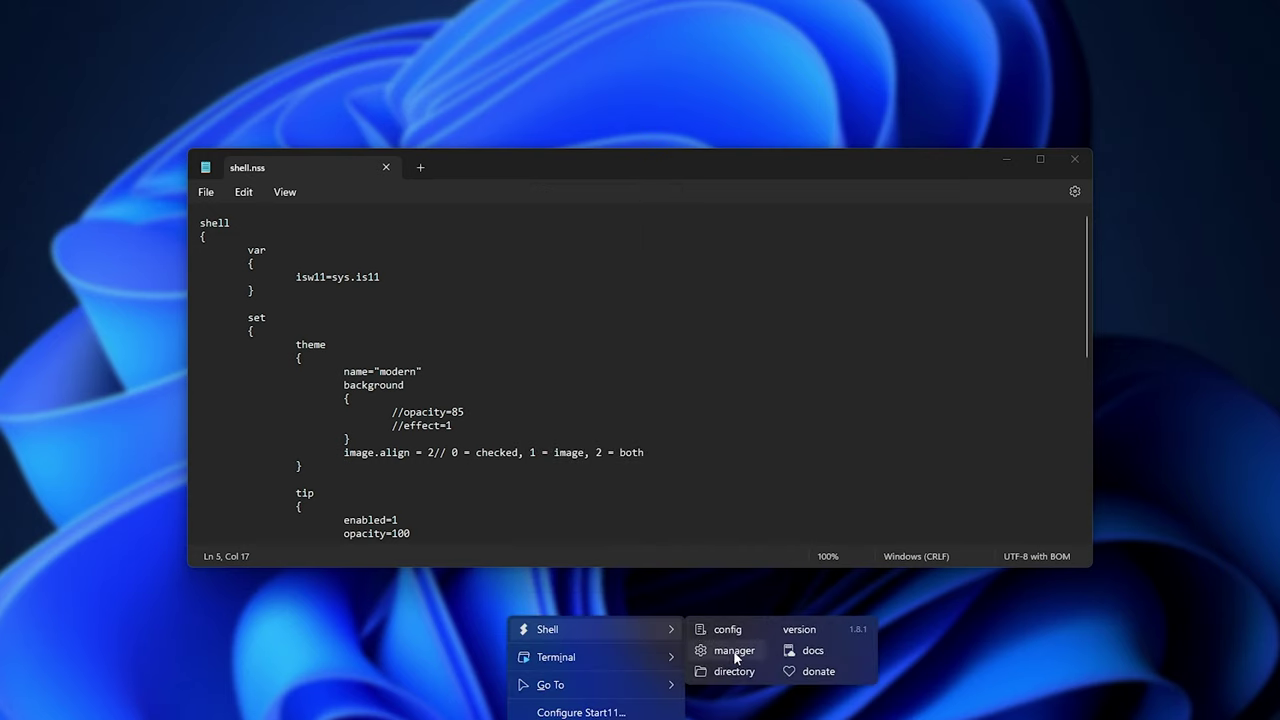
{"action": "left_click", "coordinate": [735, 667]}
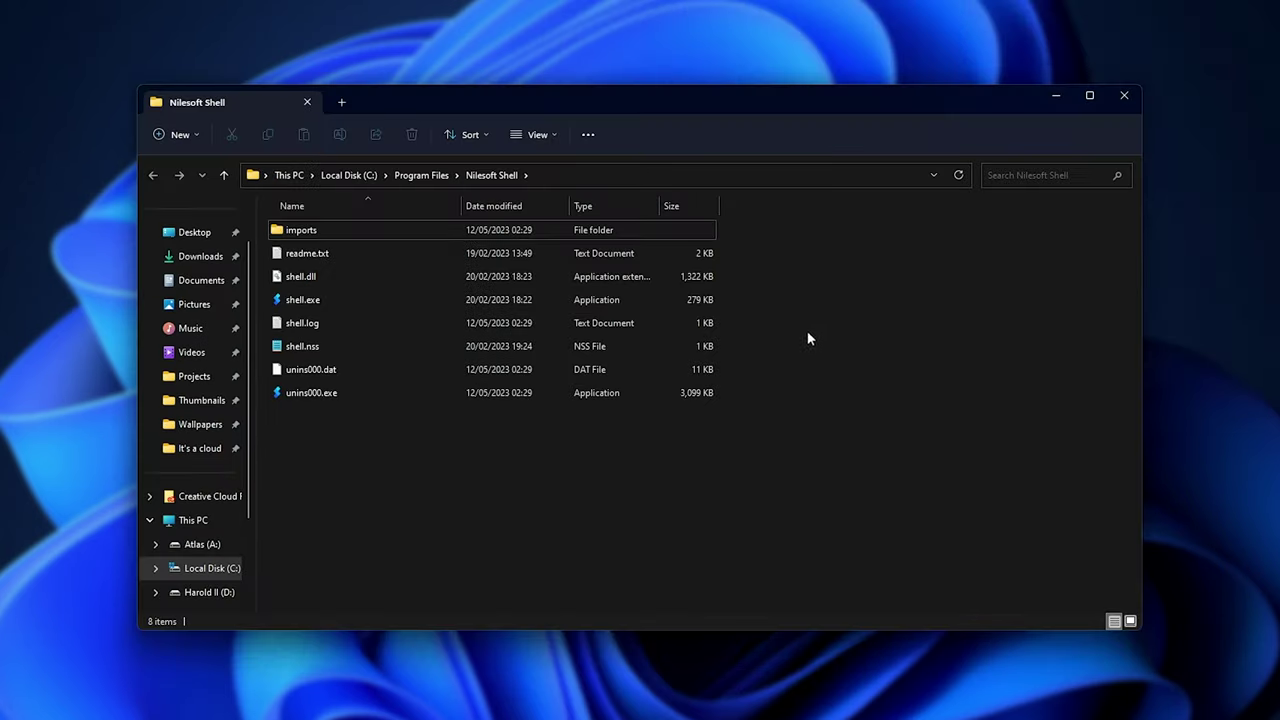
{"action": "left_click_drag", "start_coordinate": [834, 483], "coordinate": [921, 360]}
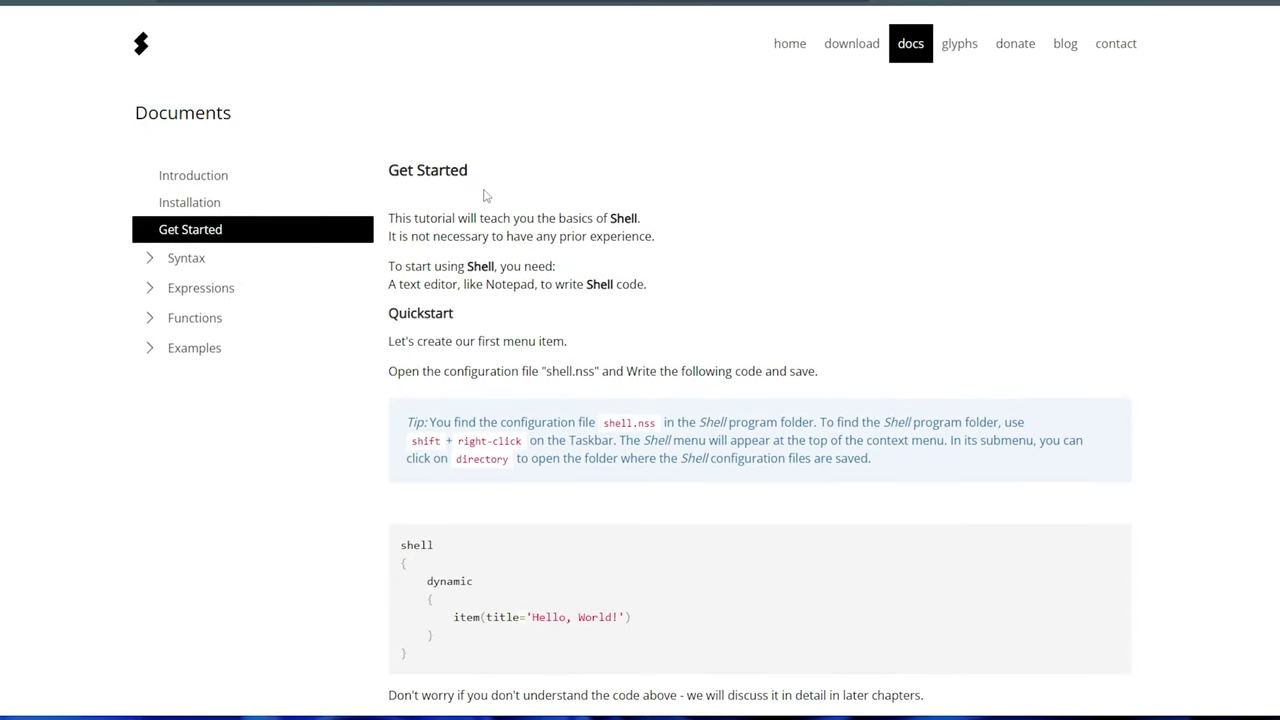
- Open the Get Started page of the Shell documentation and read its opening notes on the basics and the required text editor
{"action": "left_click", "coordinate": [280, 178]}
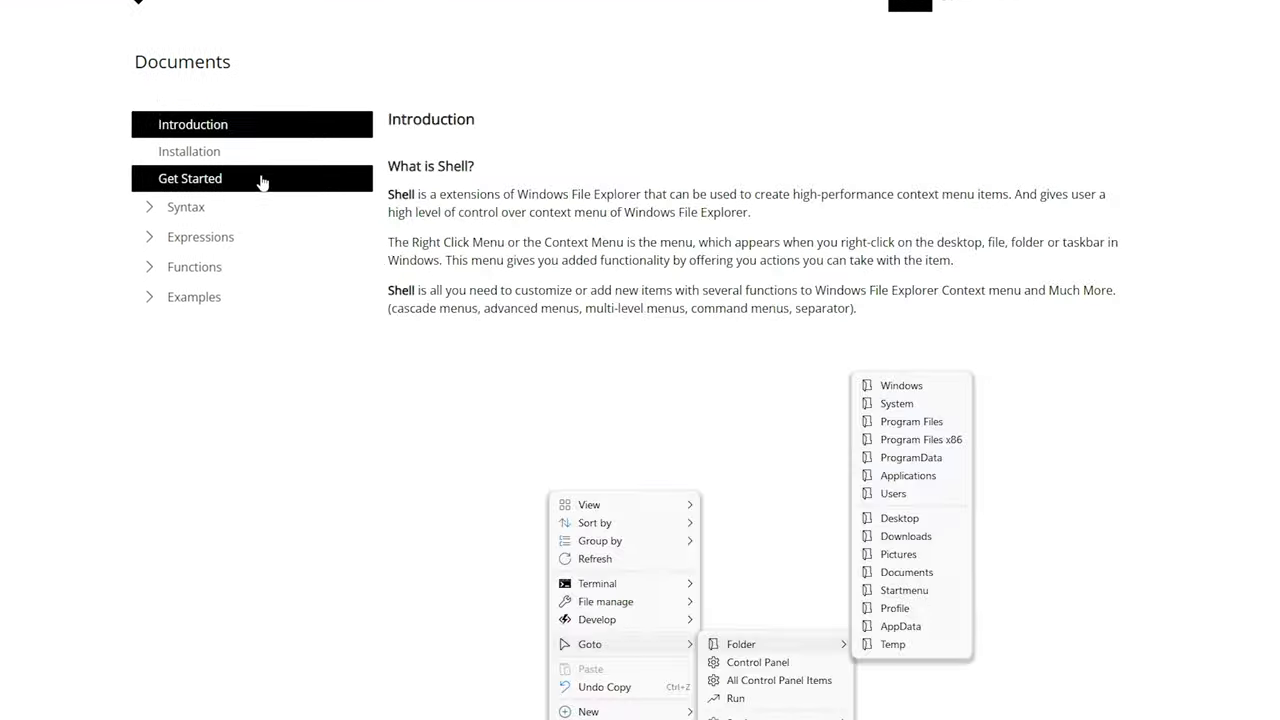
{"action": "left_click", "coordinate": [280, 180]}
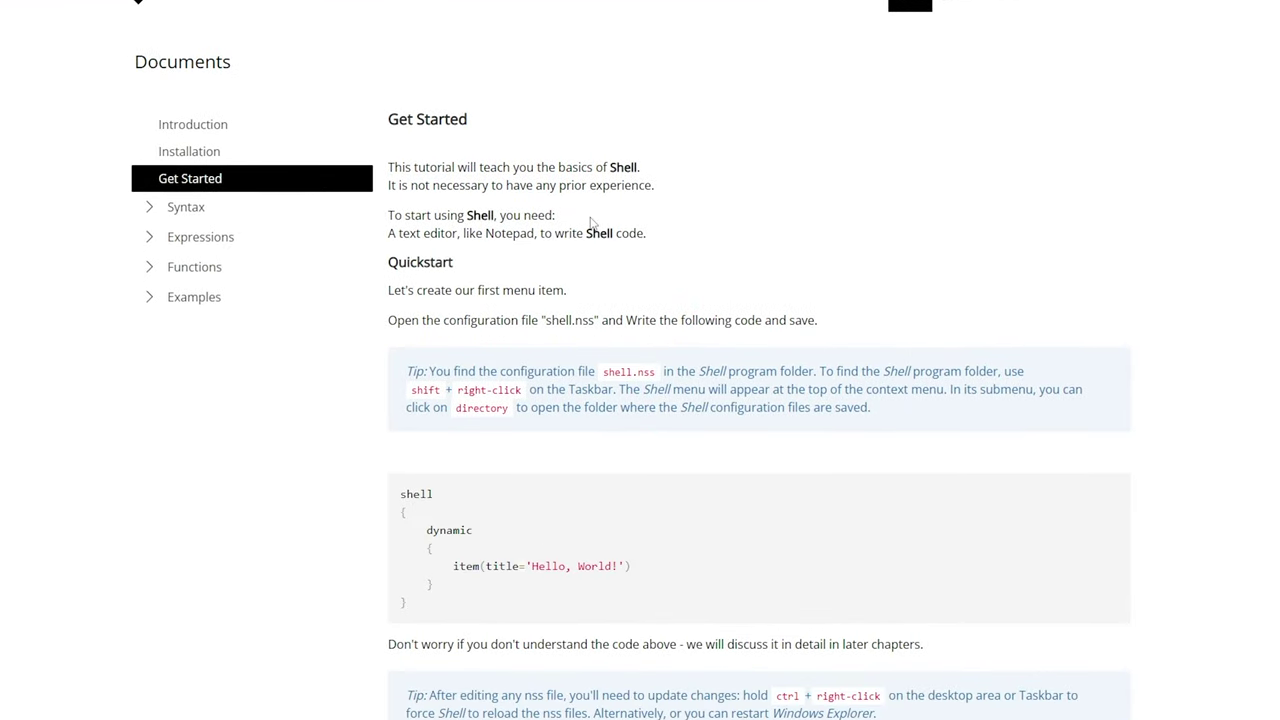
{"action": "left_click_drag", "start_coordinate": [654, 168], "coordinate": [563, 168]}
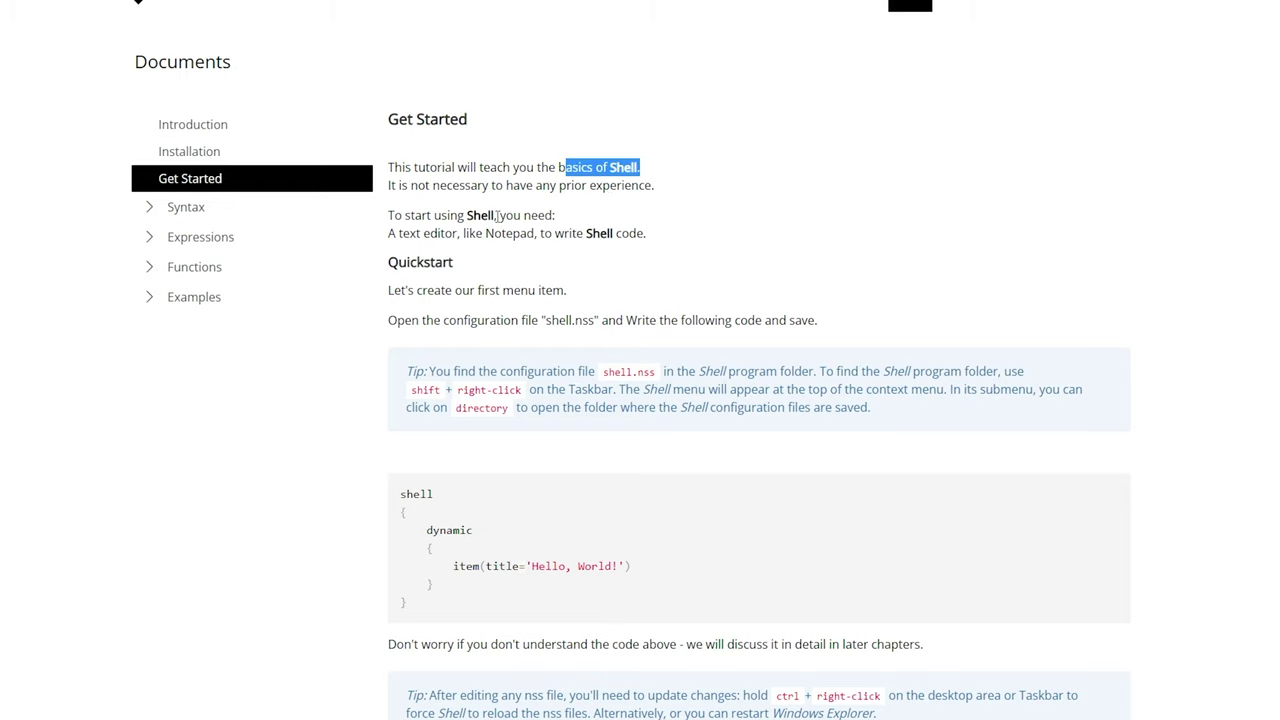
{"action": "left_click_drag", "start_coordinate": [422, 233], "coordinate": [662, 238]}
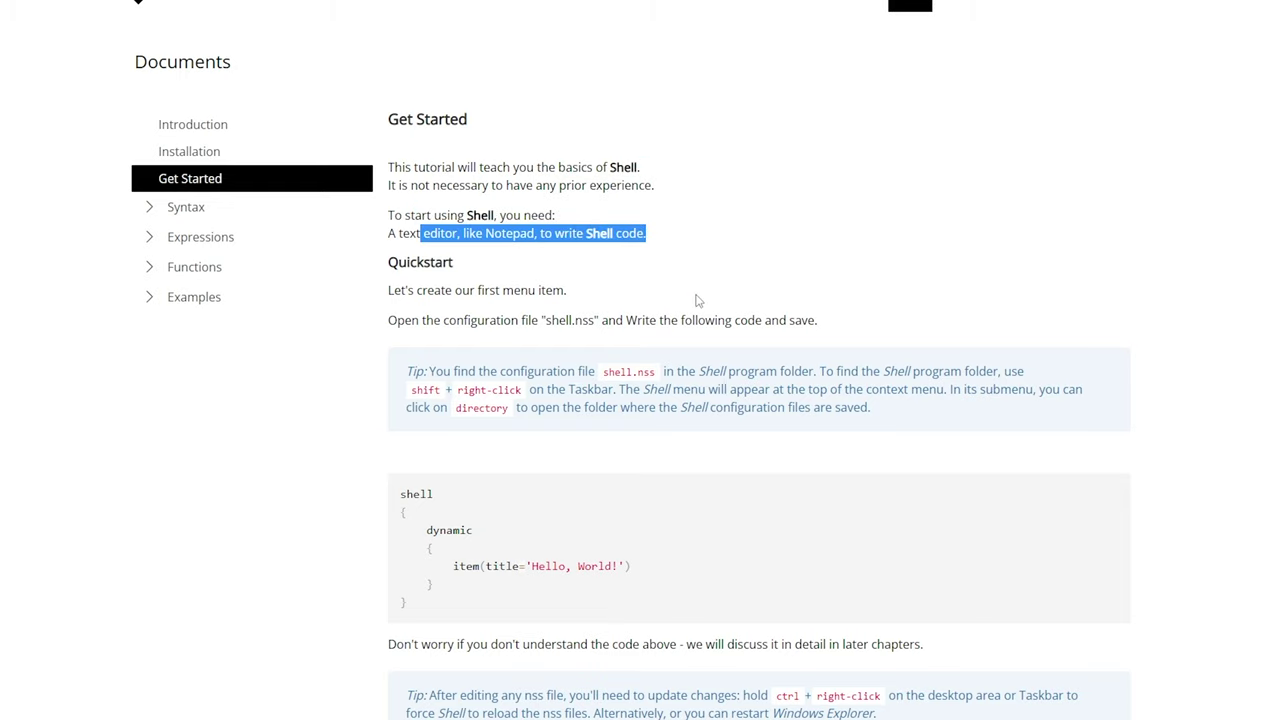
{"action": "scroll", "coordinate": [679, 300], "scroll_direction": "down", "scroll_amount": 1}
{"action": "left_click_drag", "start_coordinate": [551, 292], "coordinate": [609, 297]}
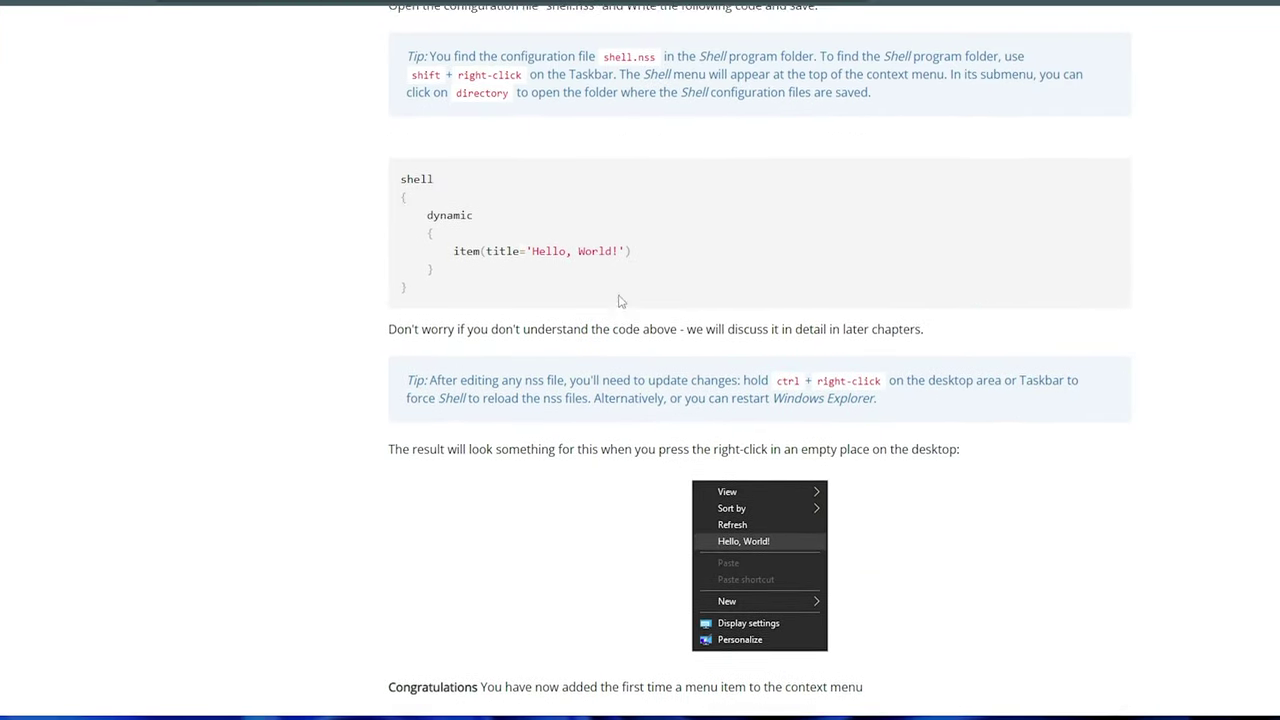
- Examine the Quickstart instructions and the sample code that adds a "Hello, World!" item to shell.nss
{"action": "scroll", "coordinate": [618, 301], "scroll_direction": "up", "scroll_amount": 3}
{"action": "left_click_drag", "start_coordinate": [397, 320], "coordinate": [478, 446]}
{"action": "left_click_drag", "start_coordinate": [684, 394], "coordinate": [646, 384]}
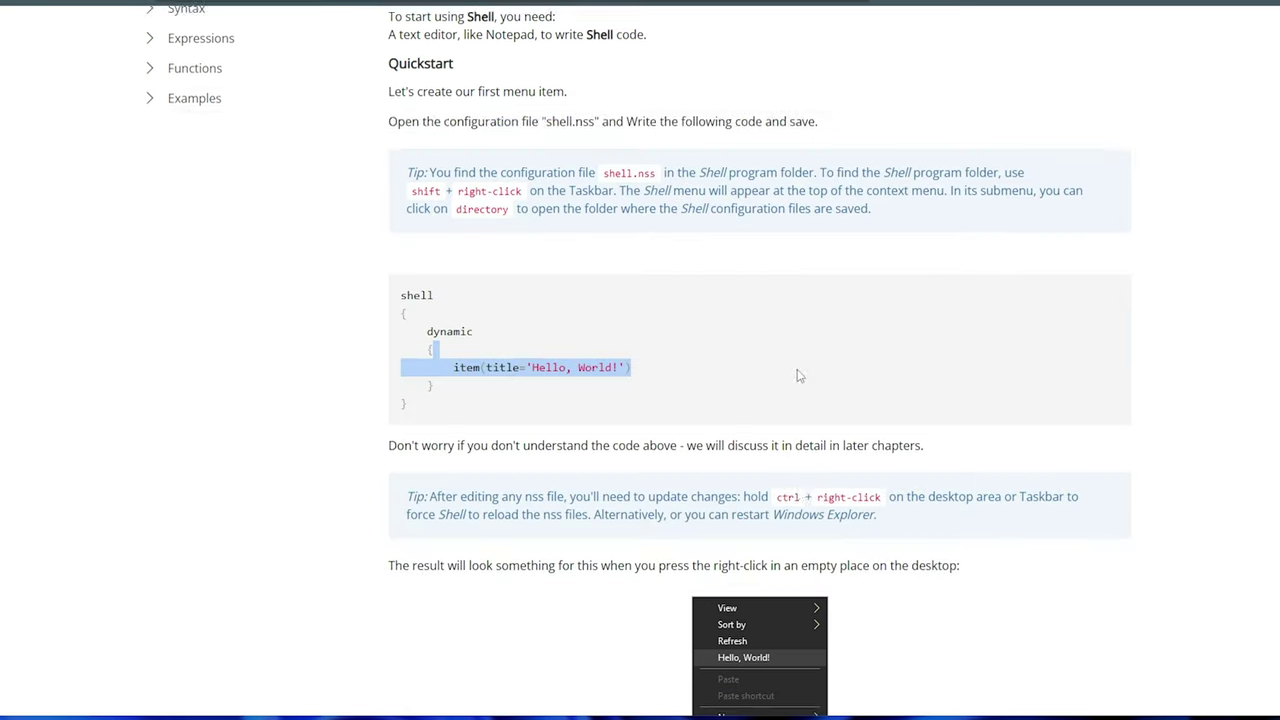
- Read the tip on reloading nss files and the expected result, and choose the "Hello, World!" item in the desktop's context menu
{"action": "scroll", "coordinate": [810, 370], "scroll_direction": "down", "scroll_amount": 2}
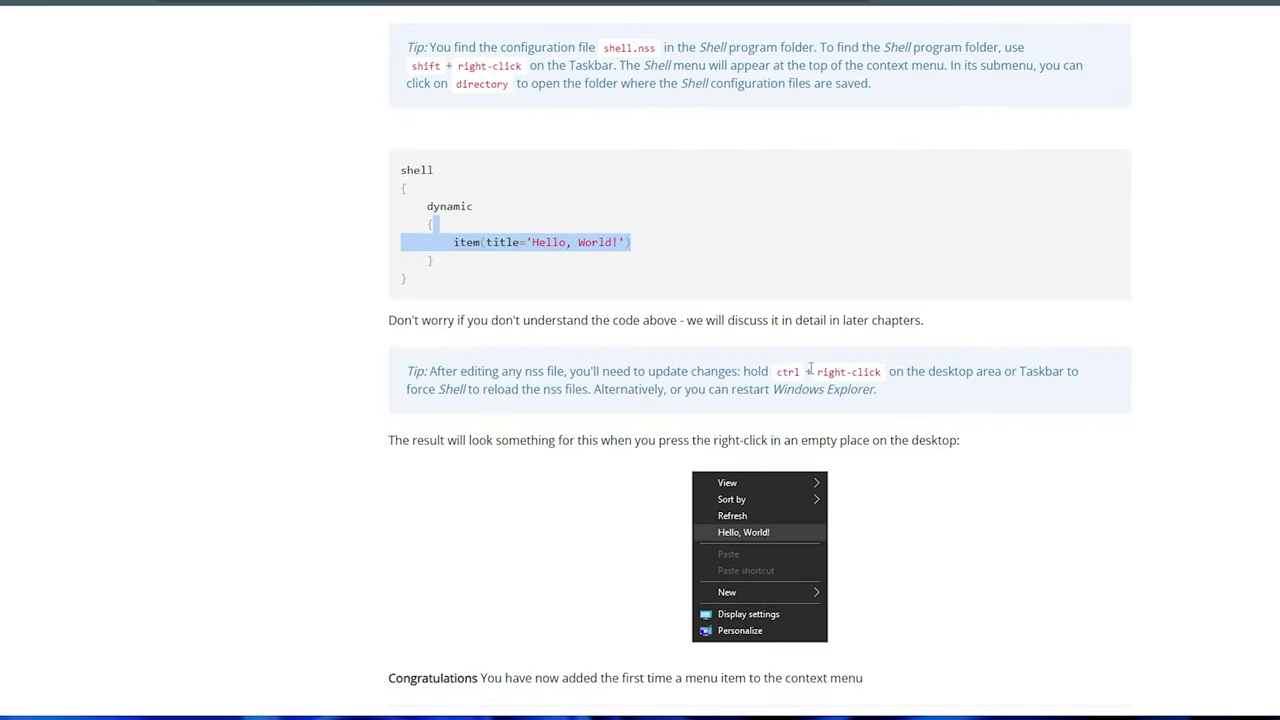
{"action": "left_click_drag", "start_coordinate": [774, 376], "coordinate": [889, 376]}
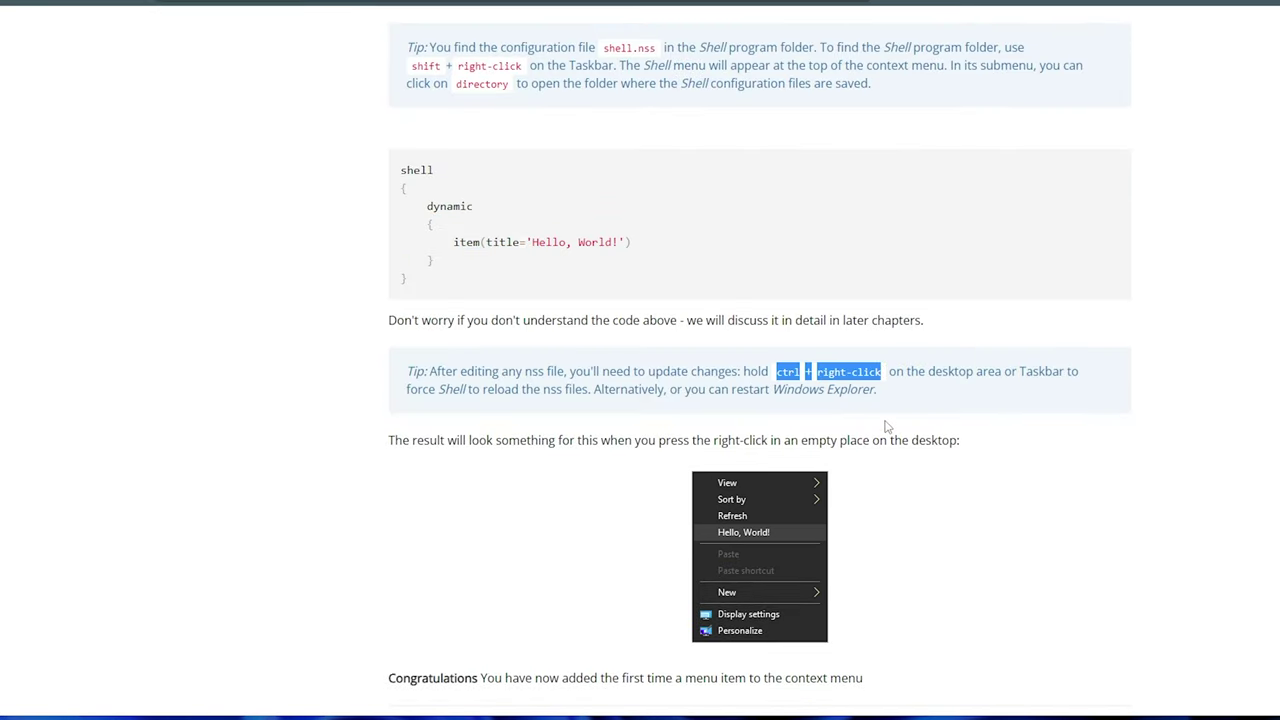
{"action": "left_click_drag", "start_coordinate": [434, 440], "coordinate": [1020, 447]}
{"action": "scroll", "coordinate": [1020, 447], "scroll_direction": "down", "scroll_amount": 1}
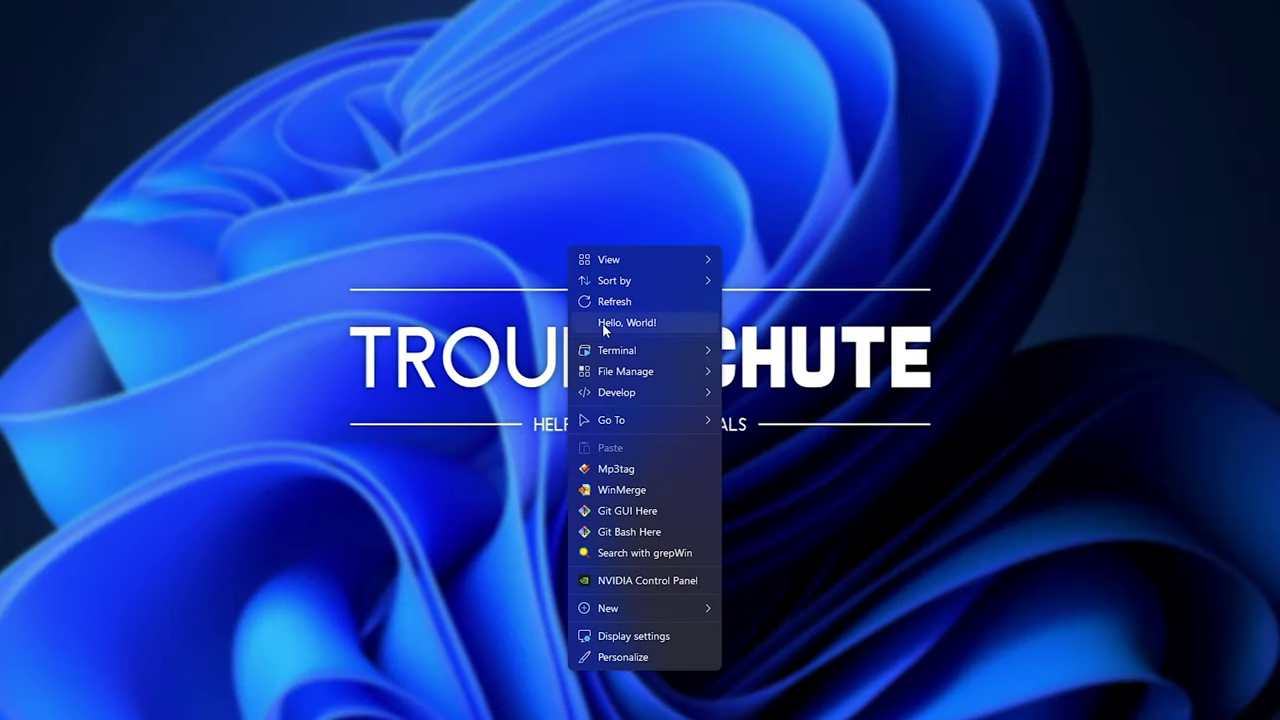
{"action": "left_click", "coordinate": [655, 322]}
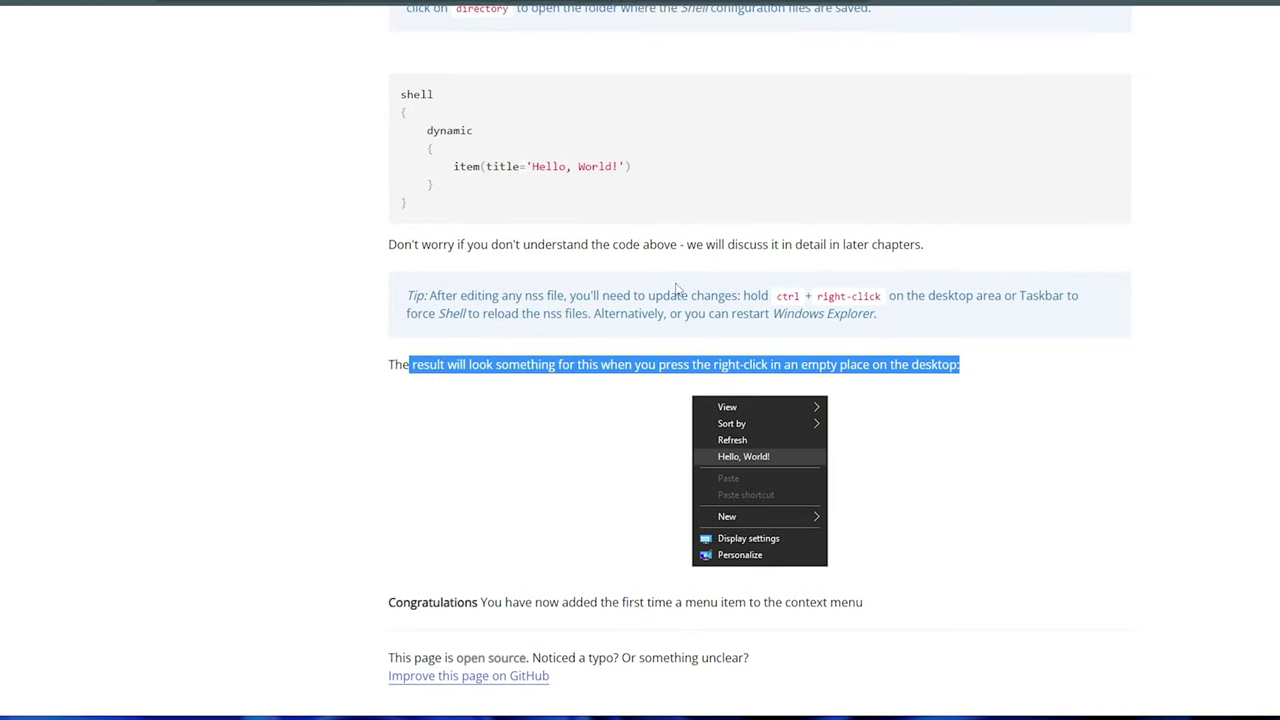
- Look through the Syntax, Expressions, Functions and Examples sections of the Shell documentation
{"action": "scroll", "coordinate": [741, 275], "scroll_direction": "down", "scroll_amount": 3}
{"action": "scroll", "coordinate": [741, 275], "scroll_direction": "up", "scroll_amount": 4}
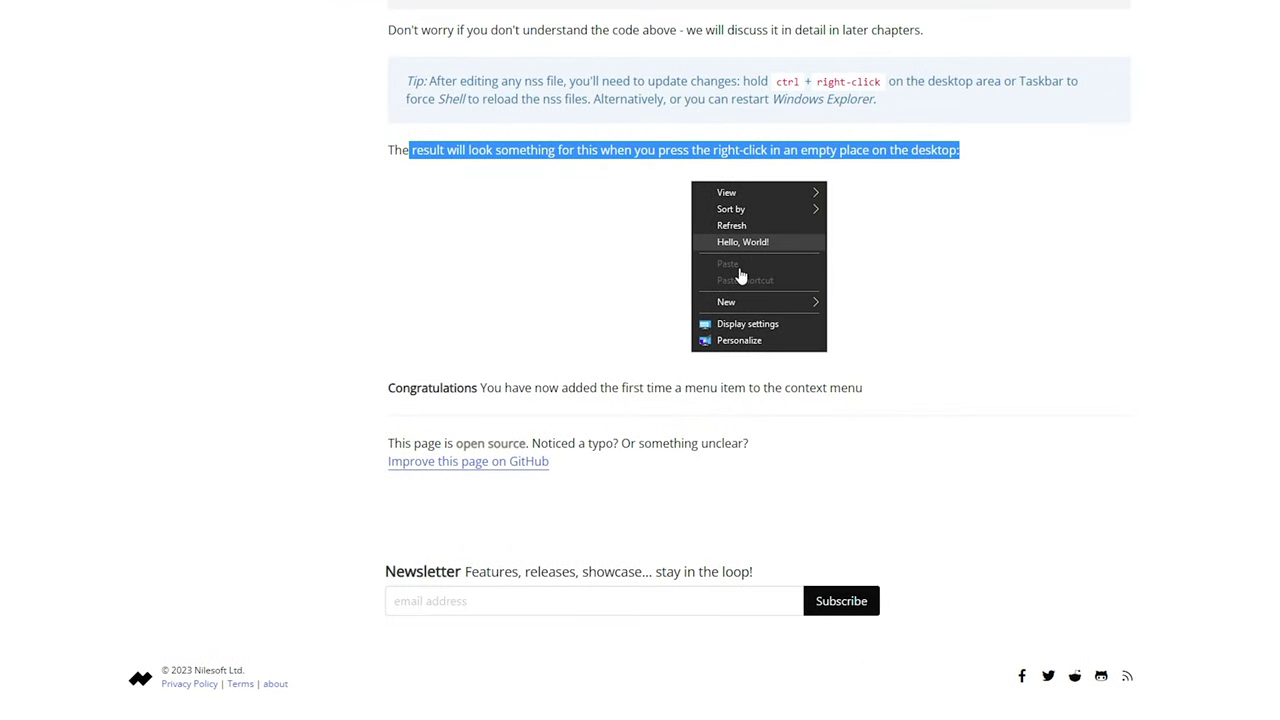
{"action": "scroll", "coordinate": [785, 353], "scroll_direction": "up", "scroll_amount": 3}
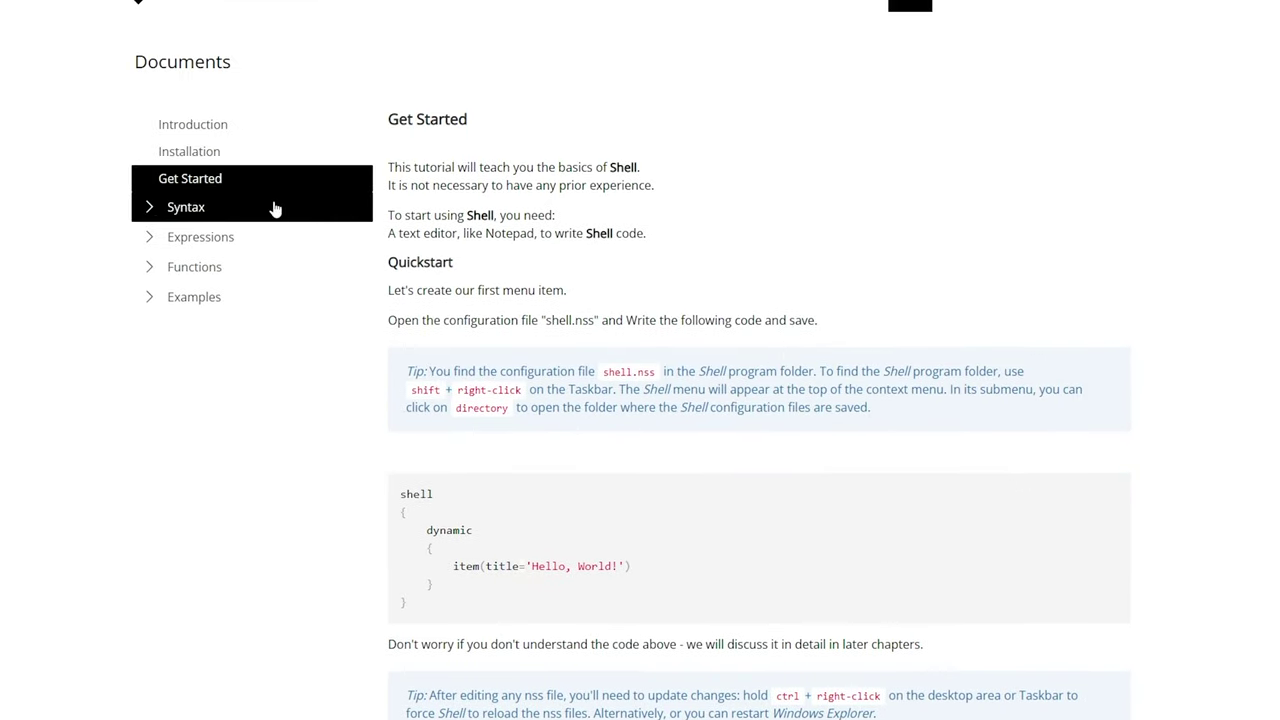
{"action": "left_click", "coordinate": [189, 207]}
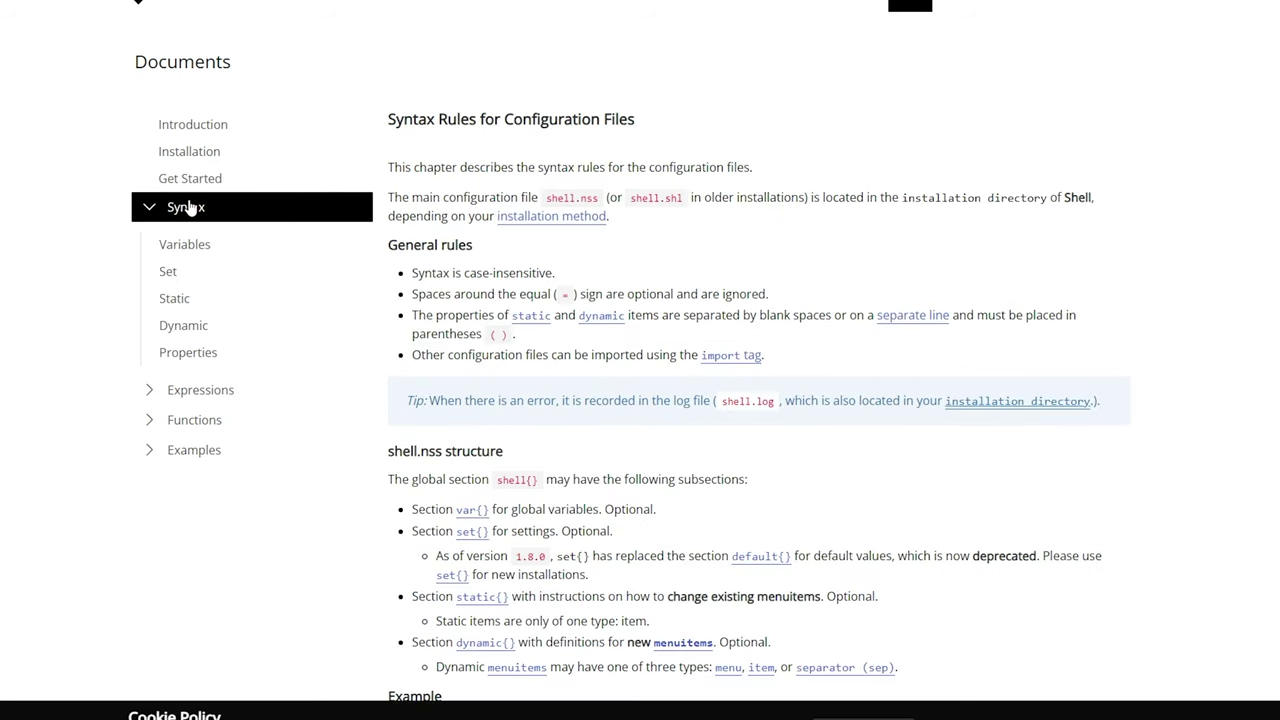
{"action": "scroll", "coordinate": [356, 234], "scroll_direction": "down", "scroll_amount": 1}
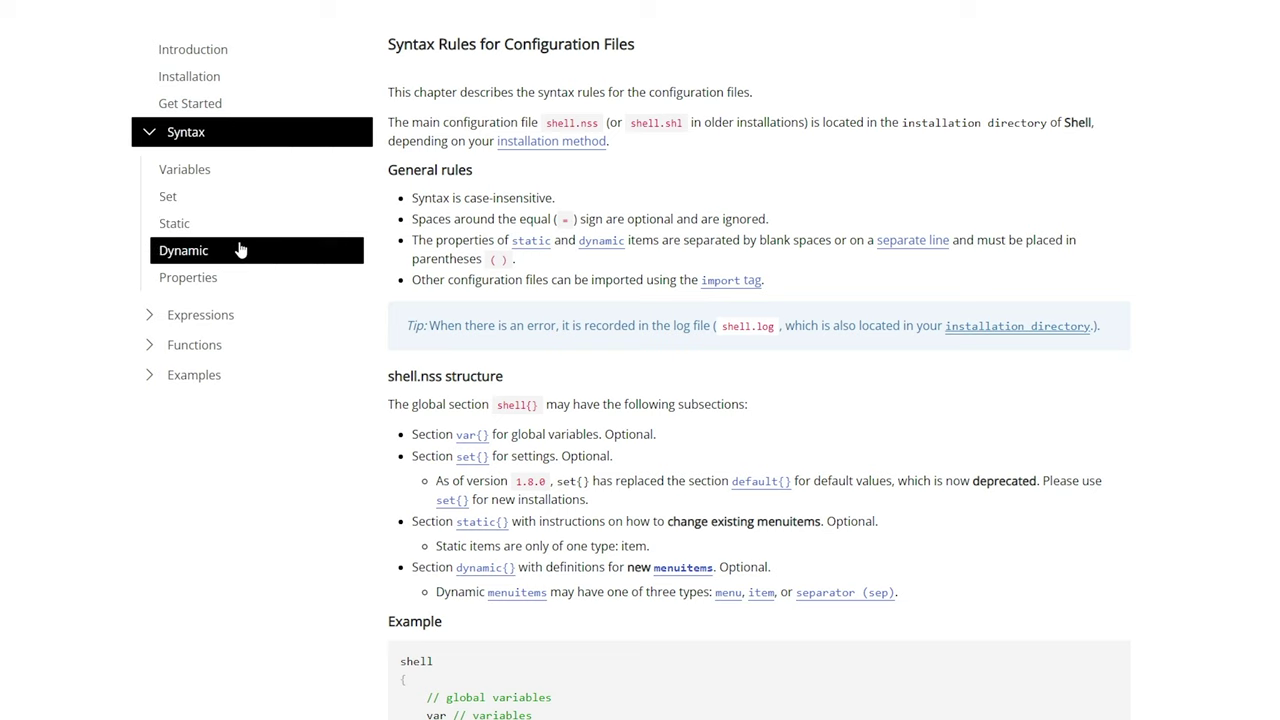
{"action": "left_click", "coordinate": [172, 316]}
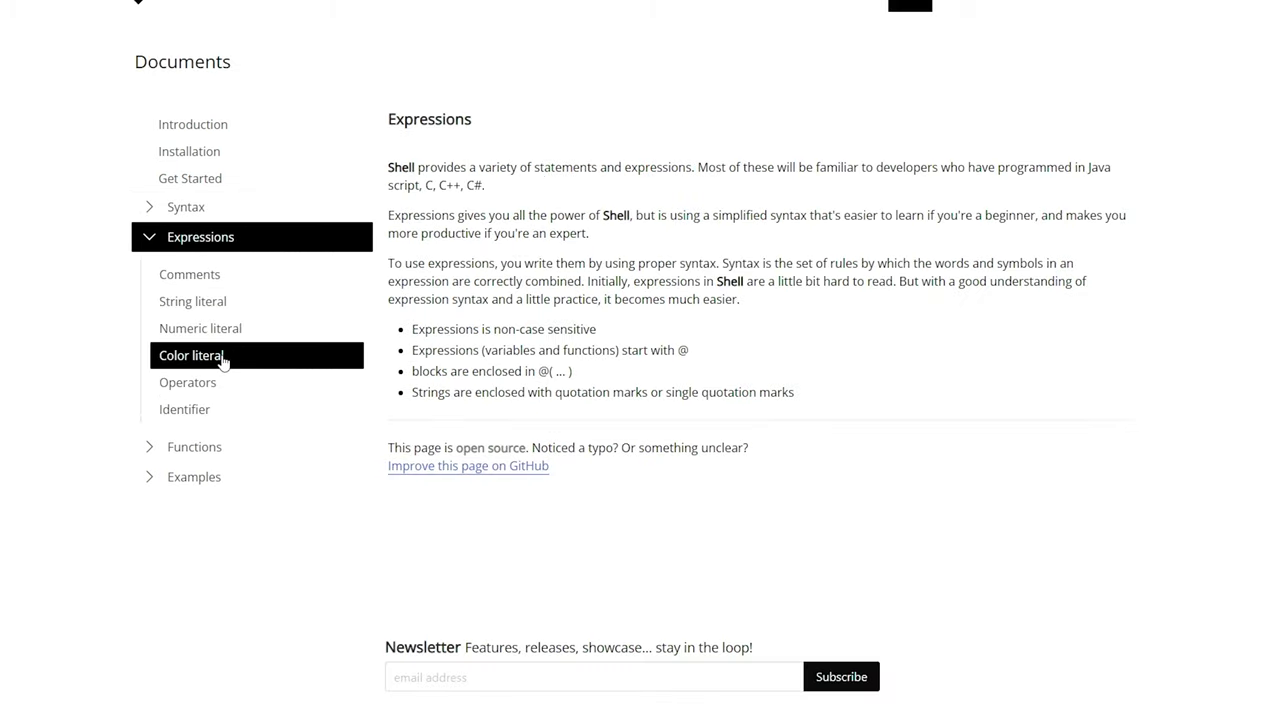
{"action": "left_click", "coordinate": [180, 446]}
{"action": "scroll", "coordinate": [188, 495], "scroll_direction": "down", "scroll_amount": 4}
{"action": "left_click", "coordinate": [190, 425]}
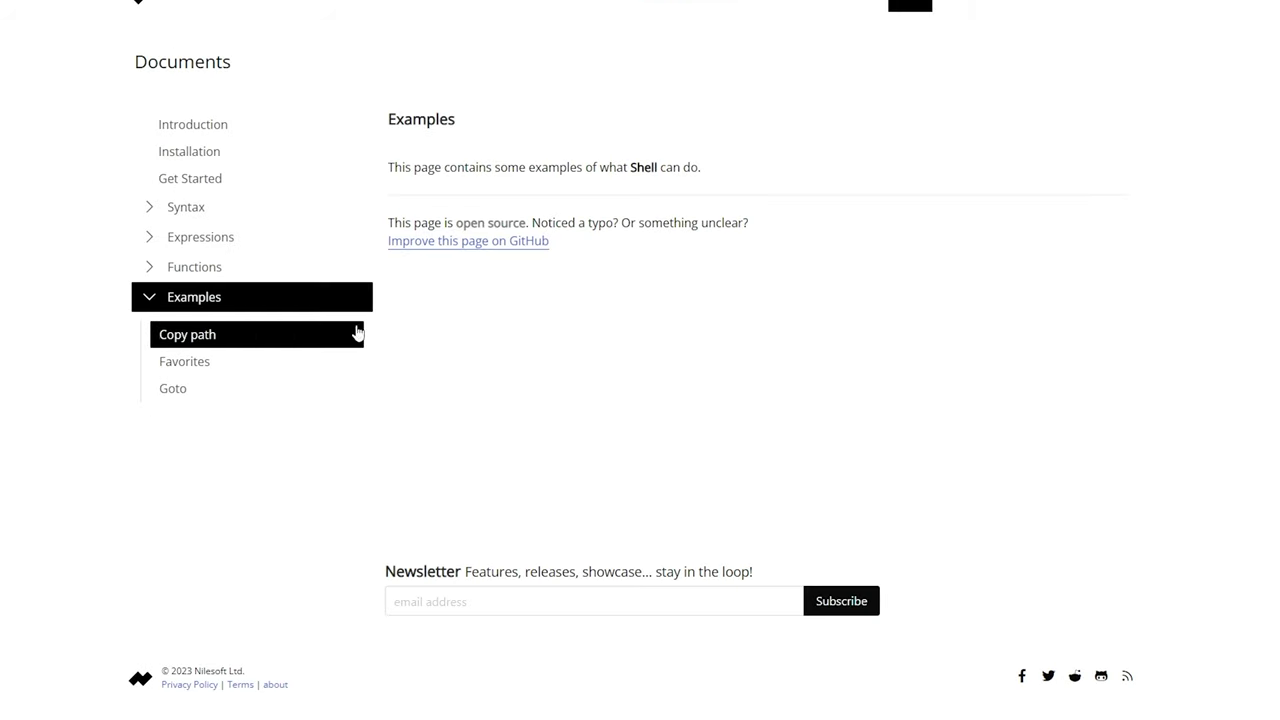
- Examine the Copy path example's code and its sample context menu images, viewing the first image enlarged
{"action": "left_click", "coordinate": [254, 333]}
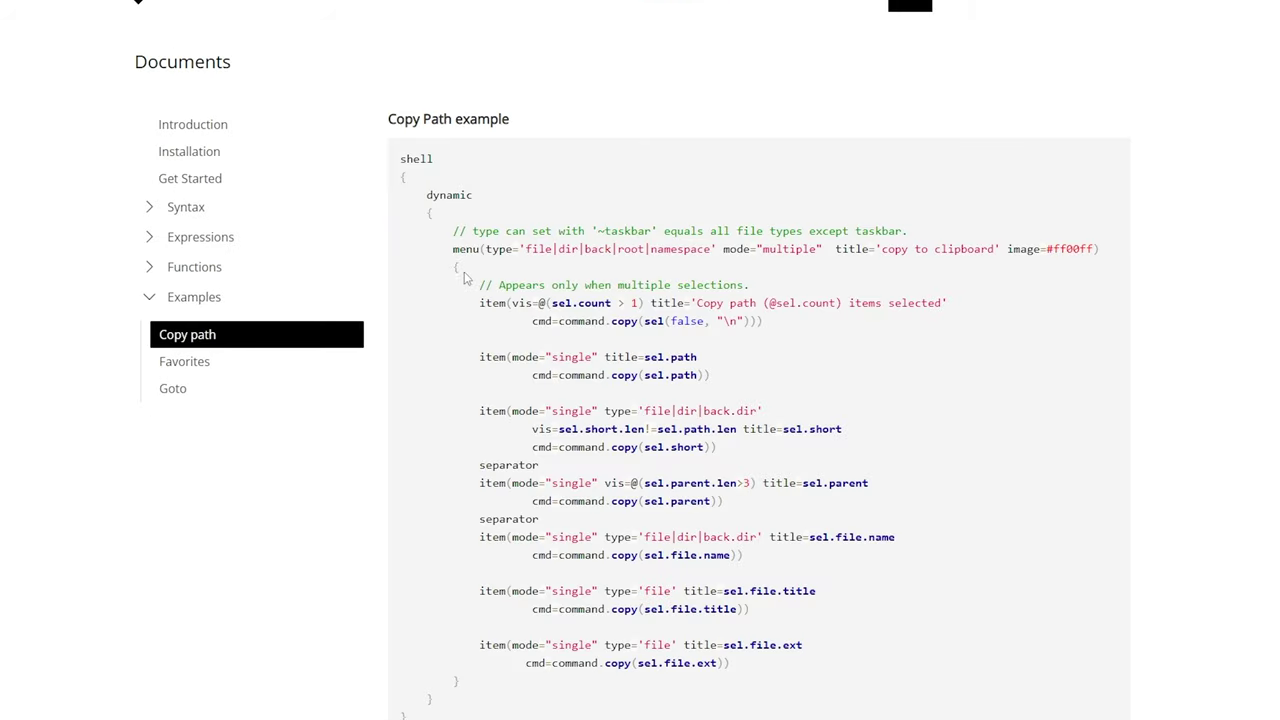
{"action": "left_click_drag", "start_coordinate": [456, 220], "coordinate": [460, 531]}
{"action": "scroll", "coordinate": [470, 300], "scroll_direction": "down", "scroll_amount": 2}
{"action": "scroll", "coordinate": [607, 432], "scroll_direction": "down", "scroll_amount": 4}
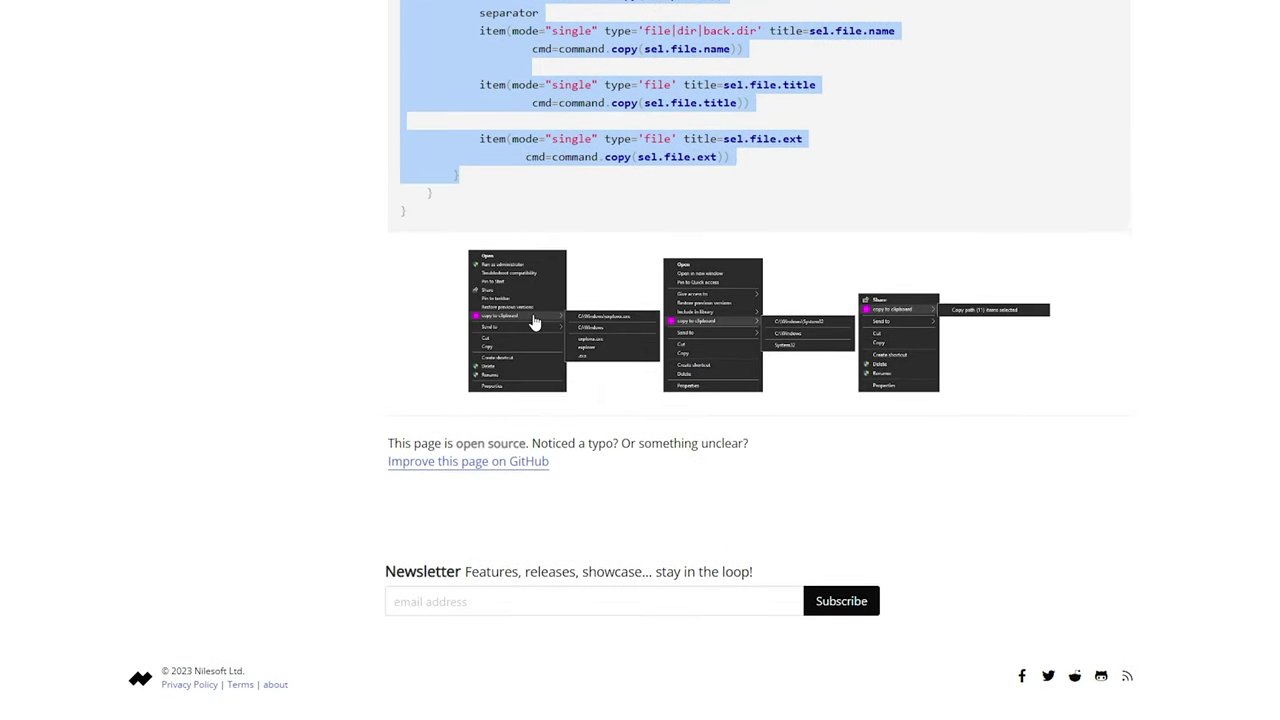
{"action": "right_click", "coordinate": [534, 318]}
{"action": "left_click", "coordinate": [581, 329]}
{"action": "key", "text": "ctrl+Tab"}
{"action": "scroll", "coordinate": [504, 540], "scroll_direction": "up", "scroll_amount": 4}
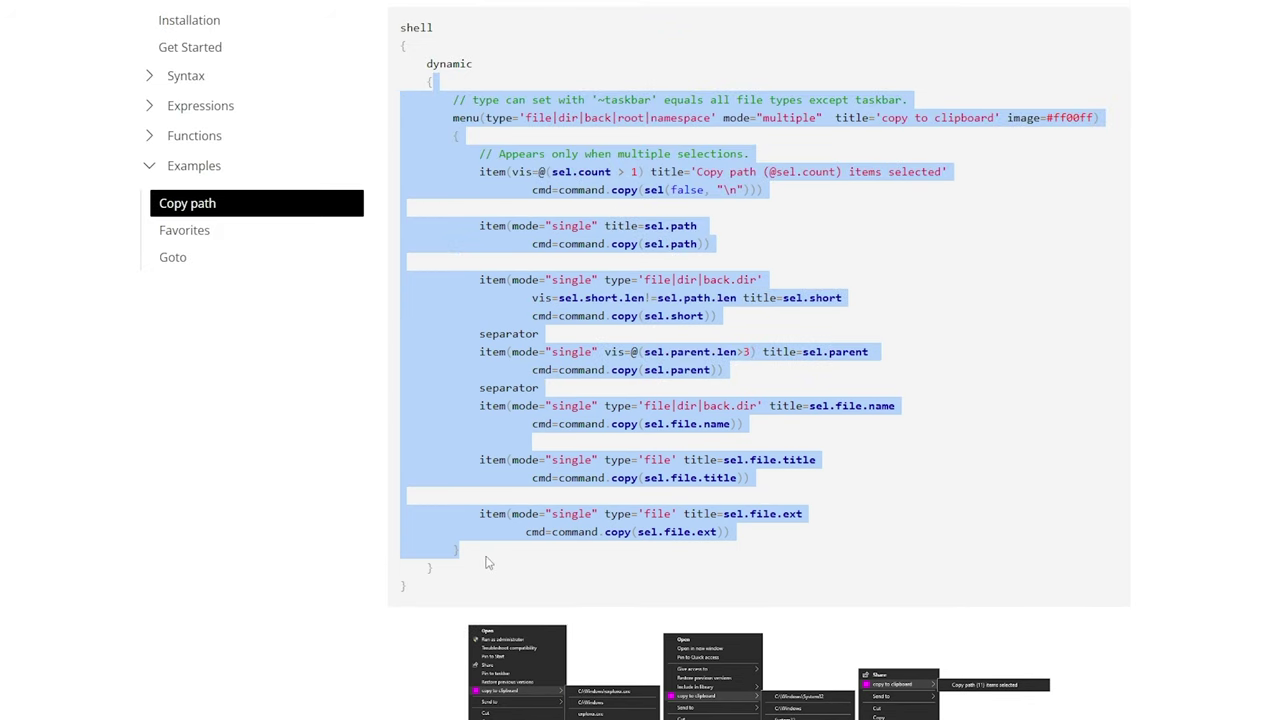
- Replace the "Hello, World!" item in shell.nss with the Copy path example's dynamic menu code and save the file
{"action": "left_click_drag", "start_coordinate": [472, 553], "coordinate": [482, 90]}
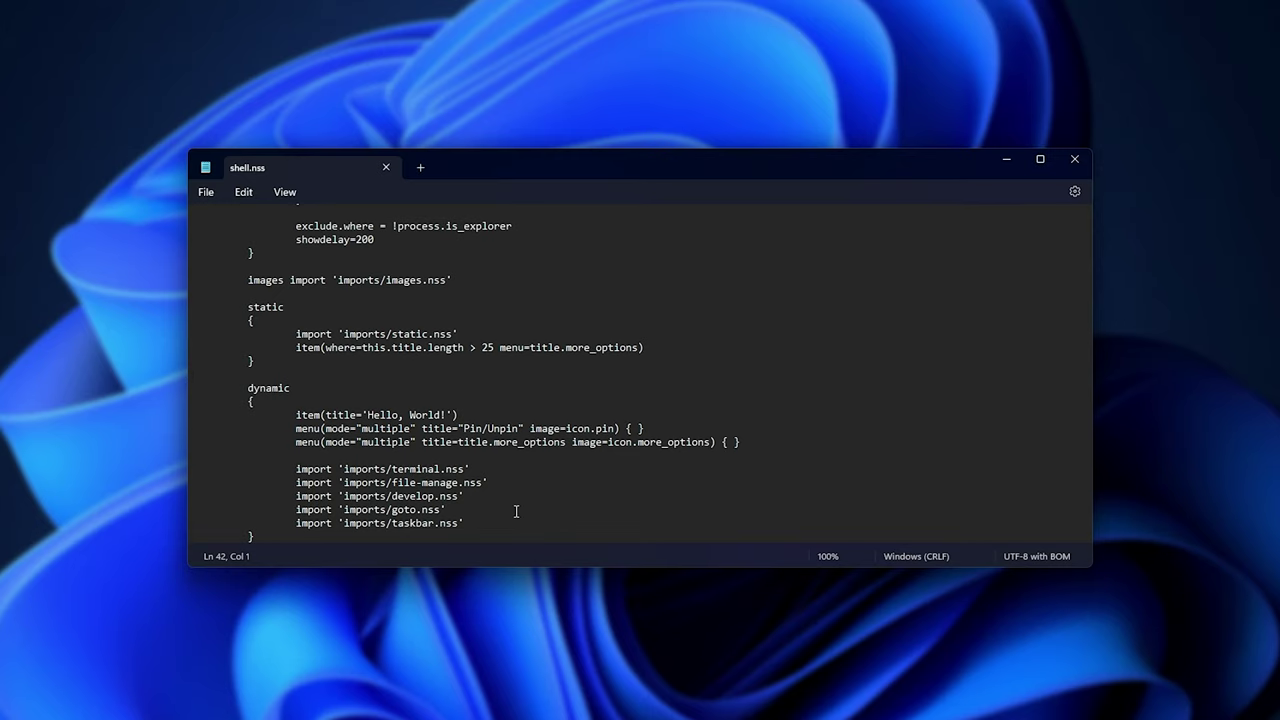
{"action": "scroll", "coordinate": [515, 507], "scroll_direction": "down", "scroll_amount": 1}
{"action": "triple_click", "coordinate": [506, 401]}
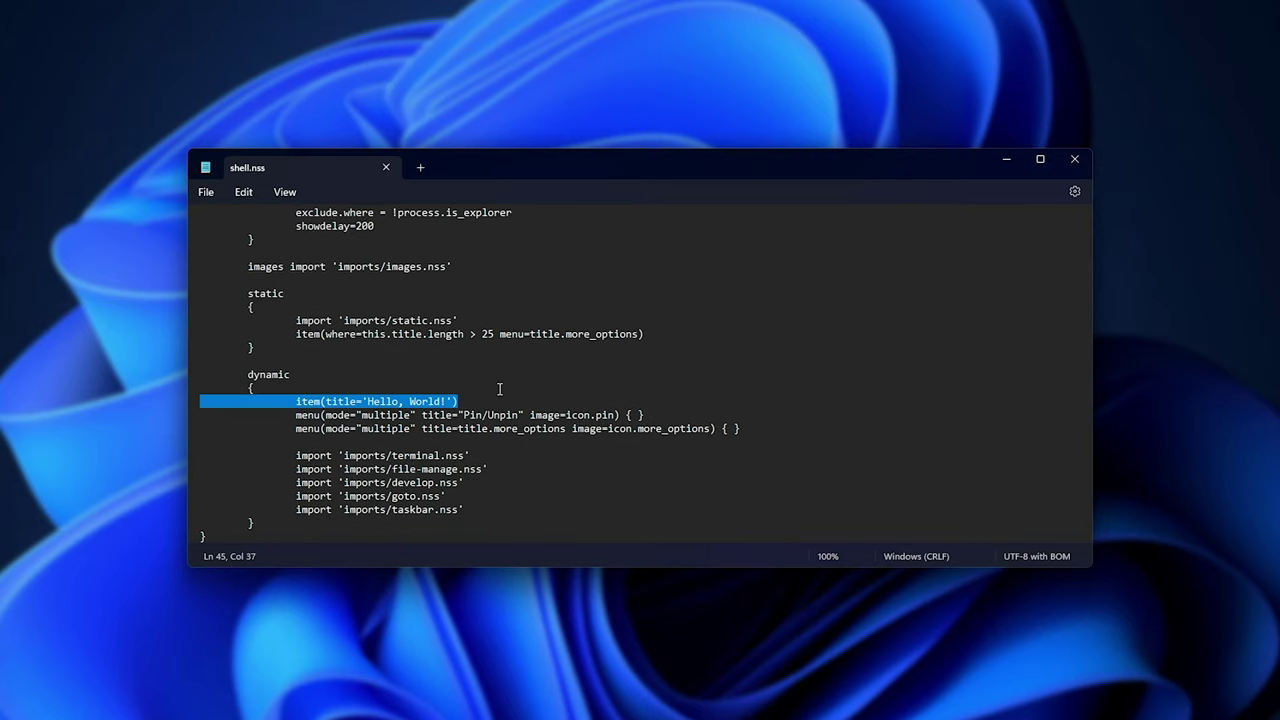
{"action": "key", "text": "ctrl+v"}
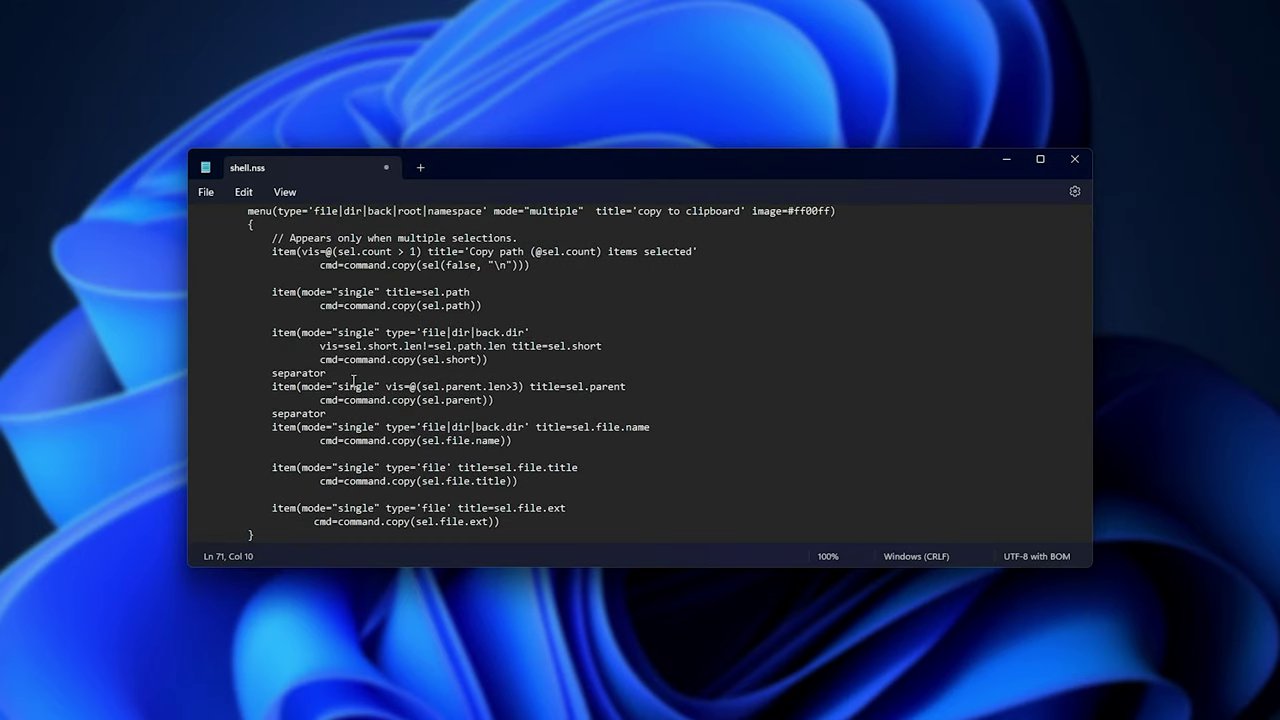
{"action": "scroll", "coordinate": [350, 376], "scroll_direction": "up", "scroll_amount": 2}
{"action": "scroll", "coordinate": [346, 375], "scroll_direction": "down", "scroll_amount": 3}
{"action": "scroll", "coordinate": [346, 375], "scroll_direction": "down", "scroll_amount": 1}
{"action": "key", "text": "ctrl+s"}
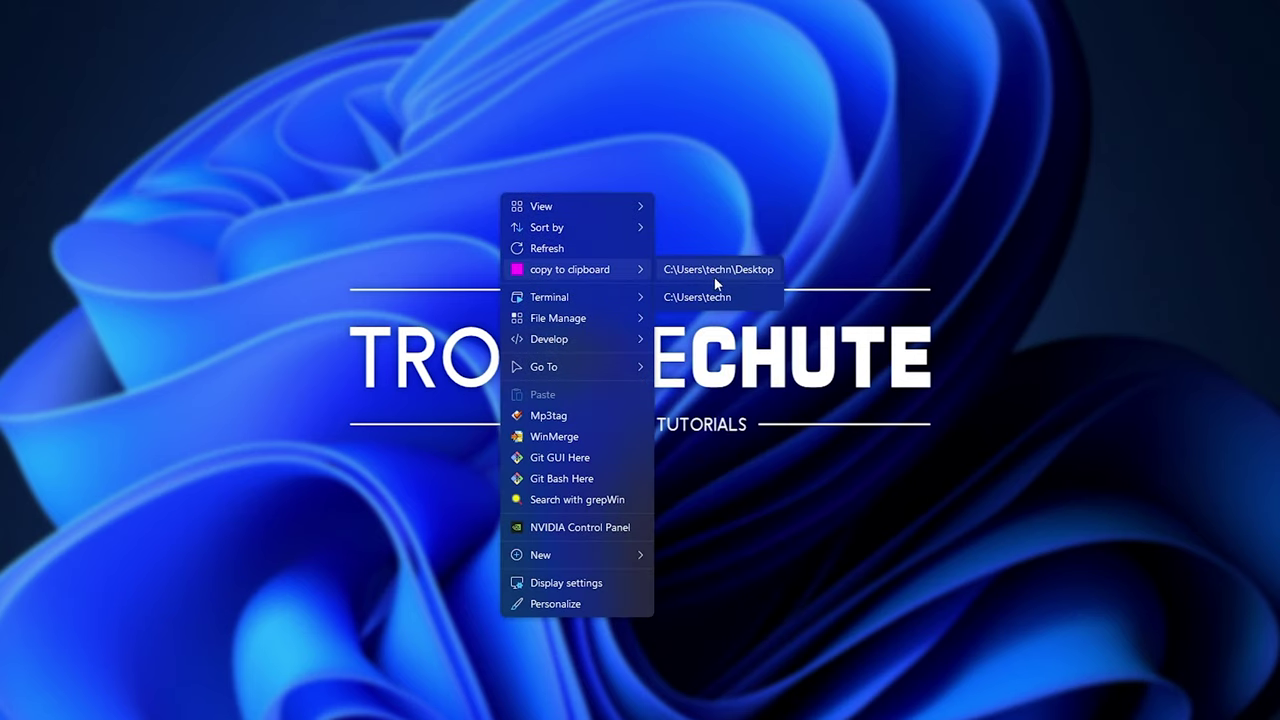
- Test the copy to clipboard submenu on vicuna.ico in C:\TCHT\oobabooga_windows by choosing its .ico entry
{"action": "left_click", "coordinate": [680, 217]}
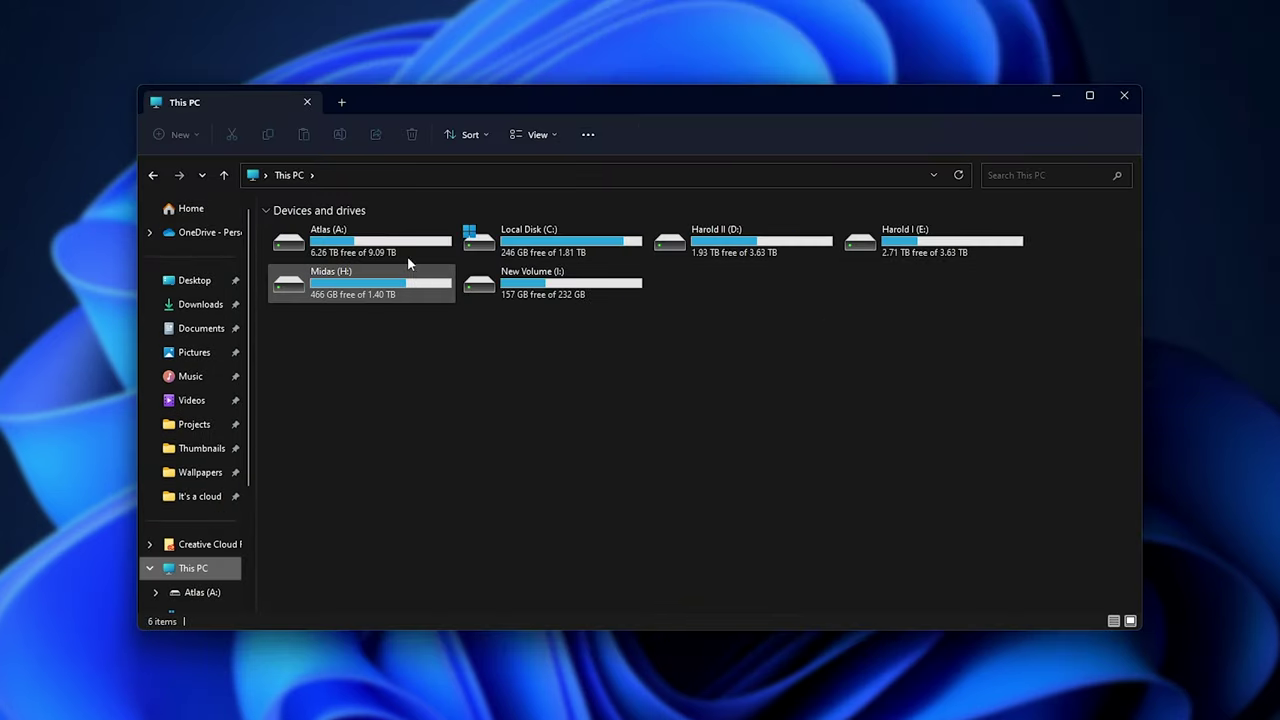
{"action": "double_click", "coordinate": [553, 244]}
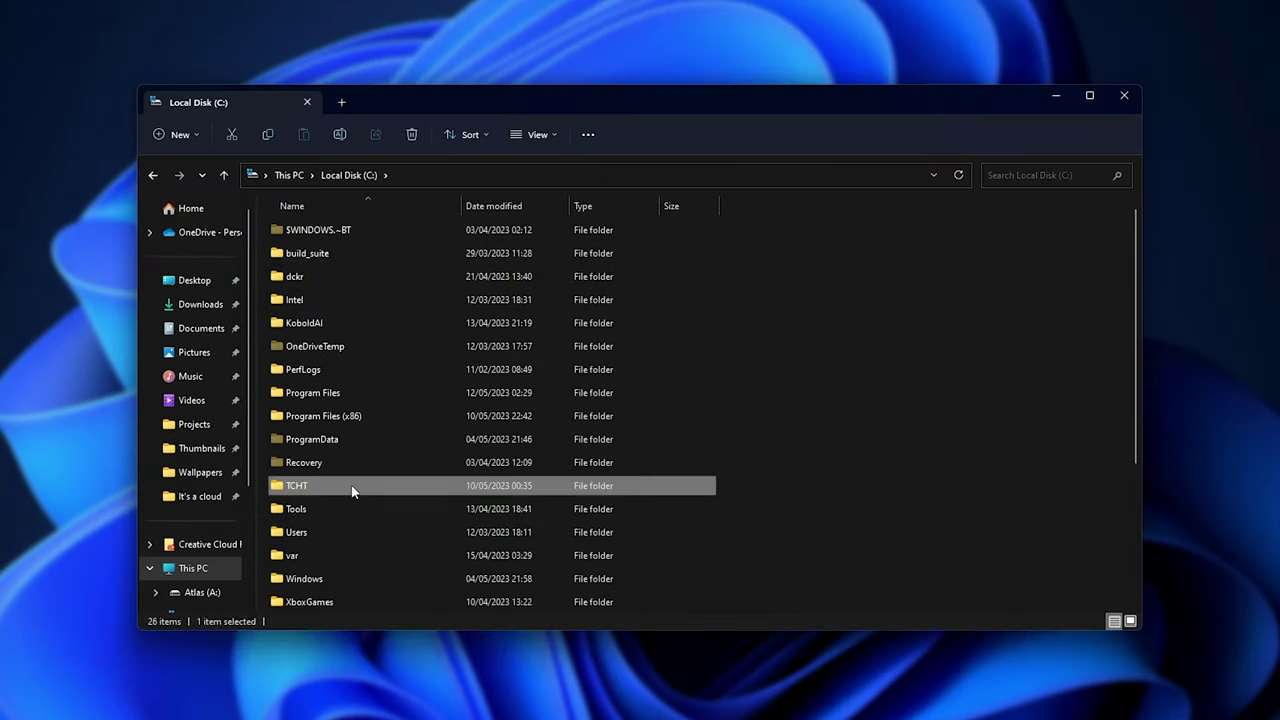
{"action": "double_click", "coordinate": [351, 488]}
{"action": "double_click", "coordinate": [364, 258]}
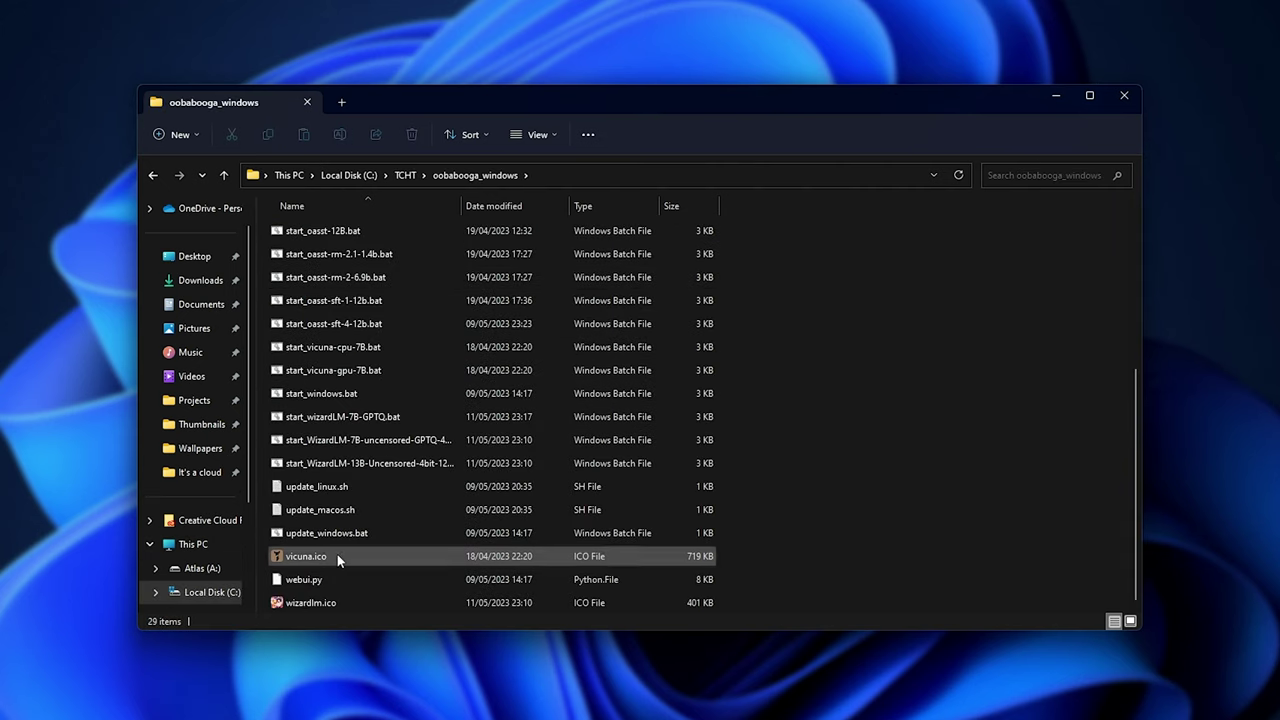
{"action": "right_click", "coordinate": [400, 556]}
{"action": "mouse_move", "coordinate": [528, 222]}
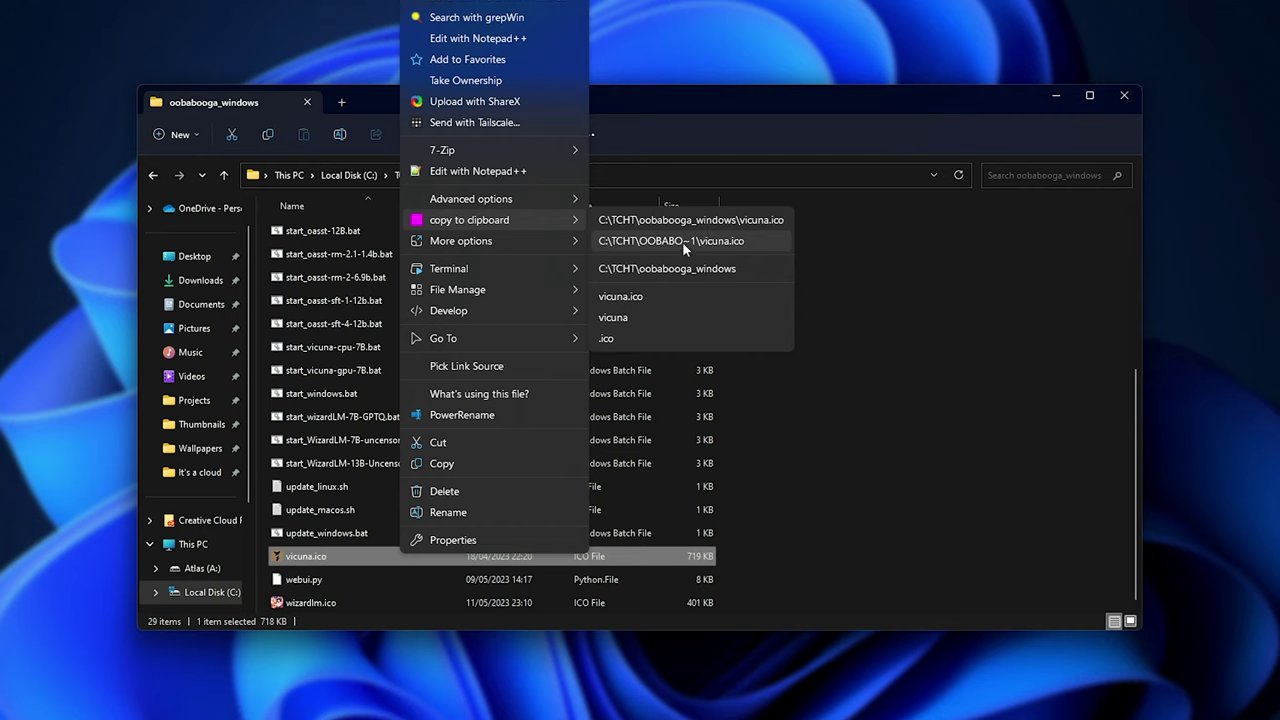
{"action": "left_click", "coordinate": [693, 340]}
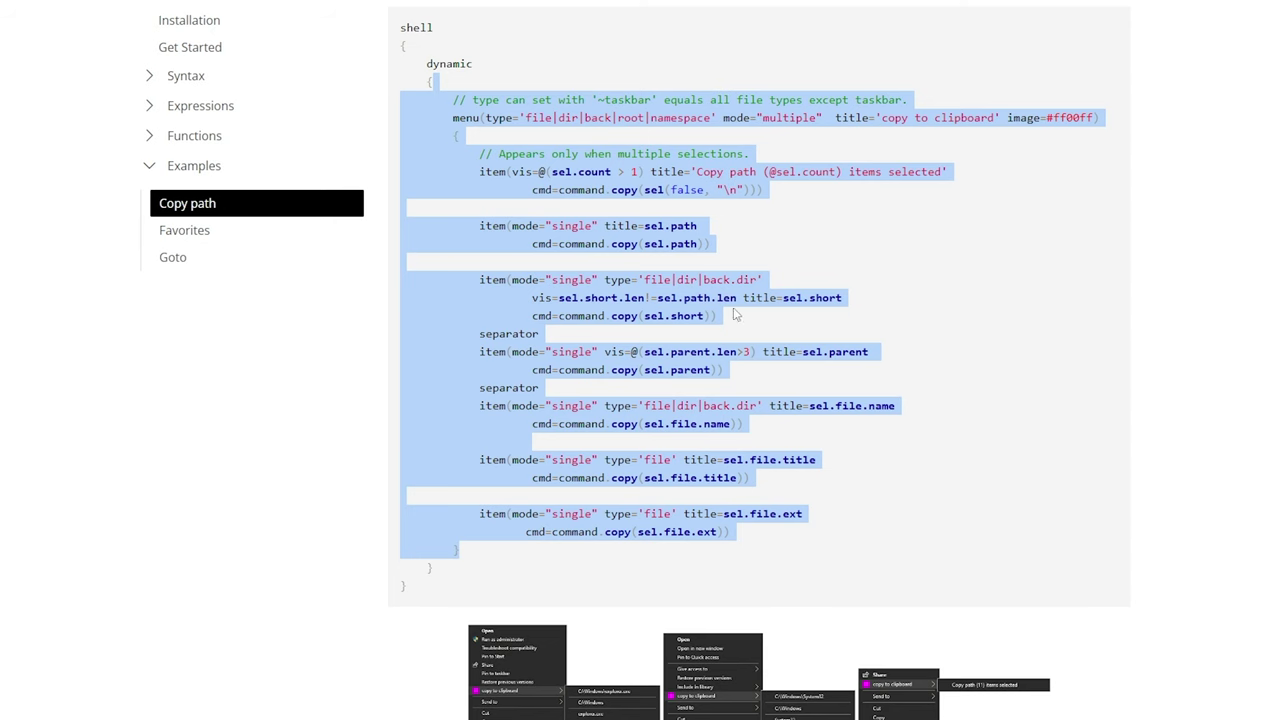
- Open the Favorites example in the documentation and examine its Directories and Applications menu items
{"action": "scroll", "coordinate": [743, 315], "scroll_direction": "down", "scroll_amount": 4}
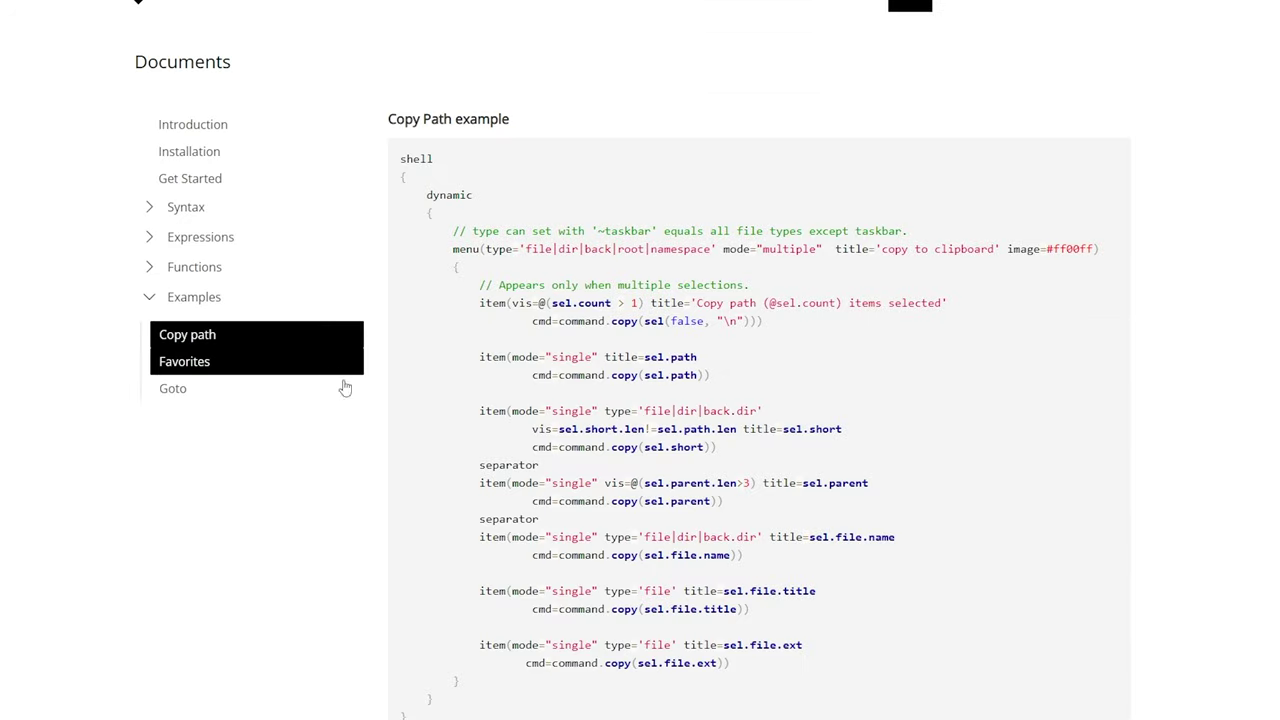
{"action": "left_click", "coordinate": [337, 362]}
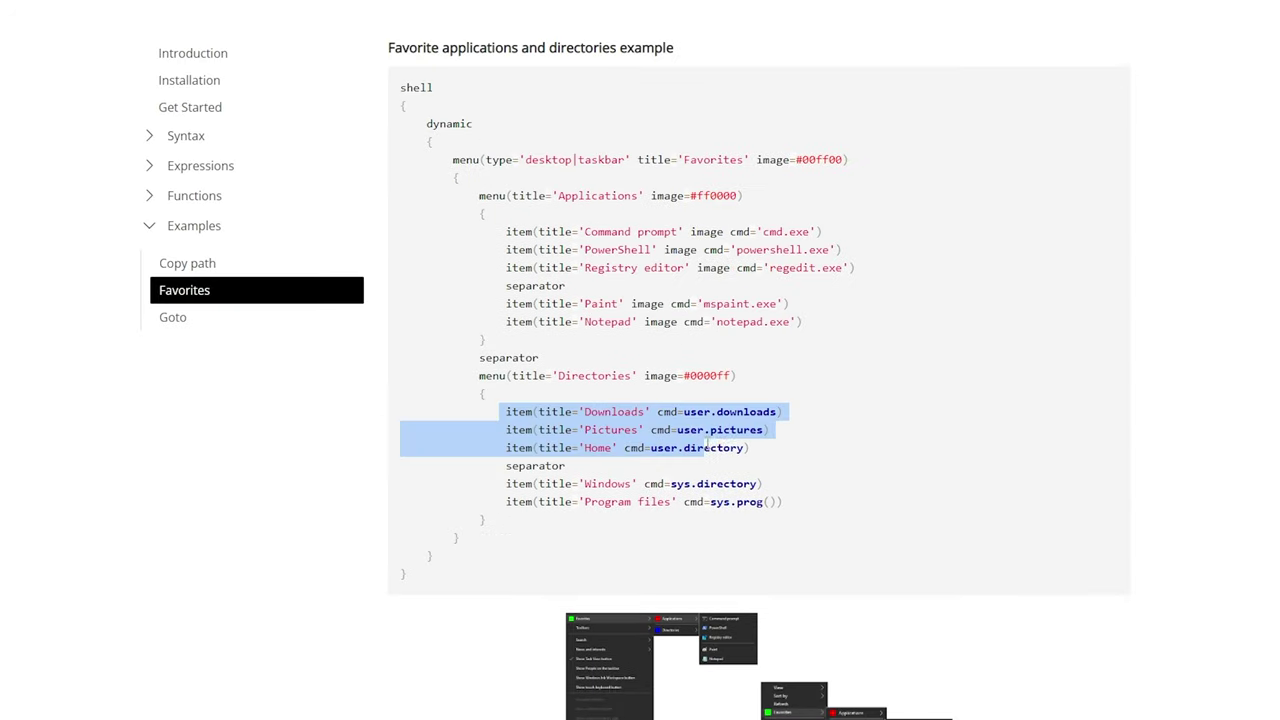
{"action": "left_click_drag", "start_coordinate": [709, 447], "coordinate": [853, 513]}
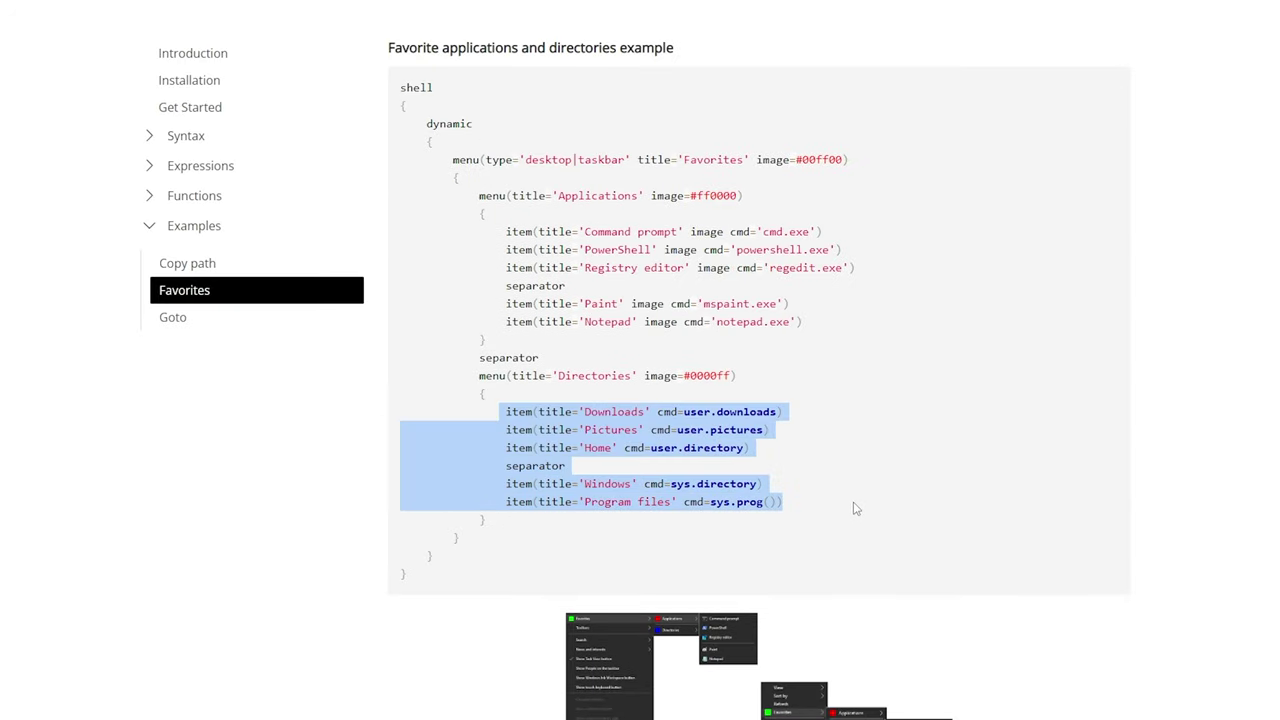
{"action": "left_click_drag", "start_coordinate": [834, 329], "coordinate": [520, 228]}
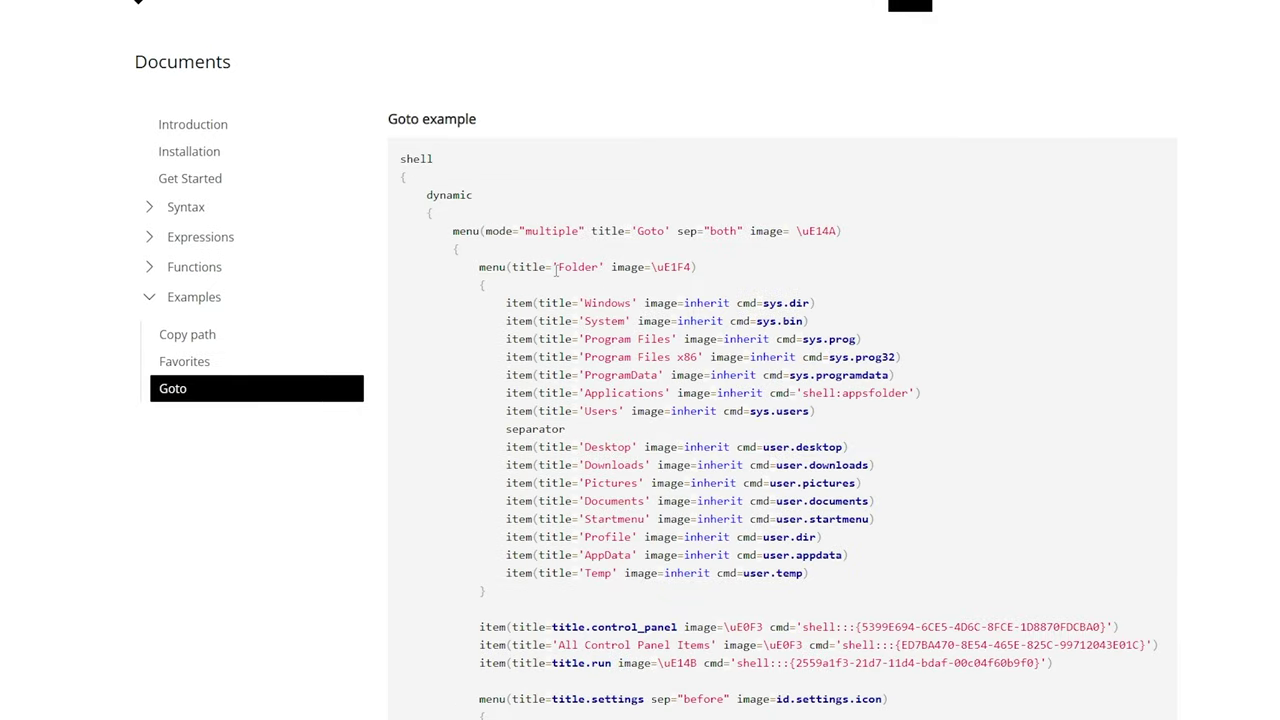
- Examine the Goto example and enlarge its preview image to view the Folder submenu
{"action": "scroll", "coordinate": [556, 271], "scroll_direction": "down", "scroll_amount": 2}
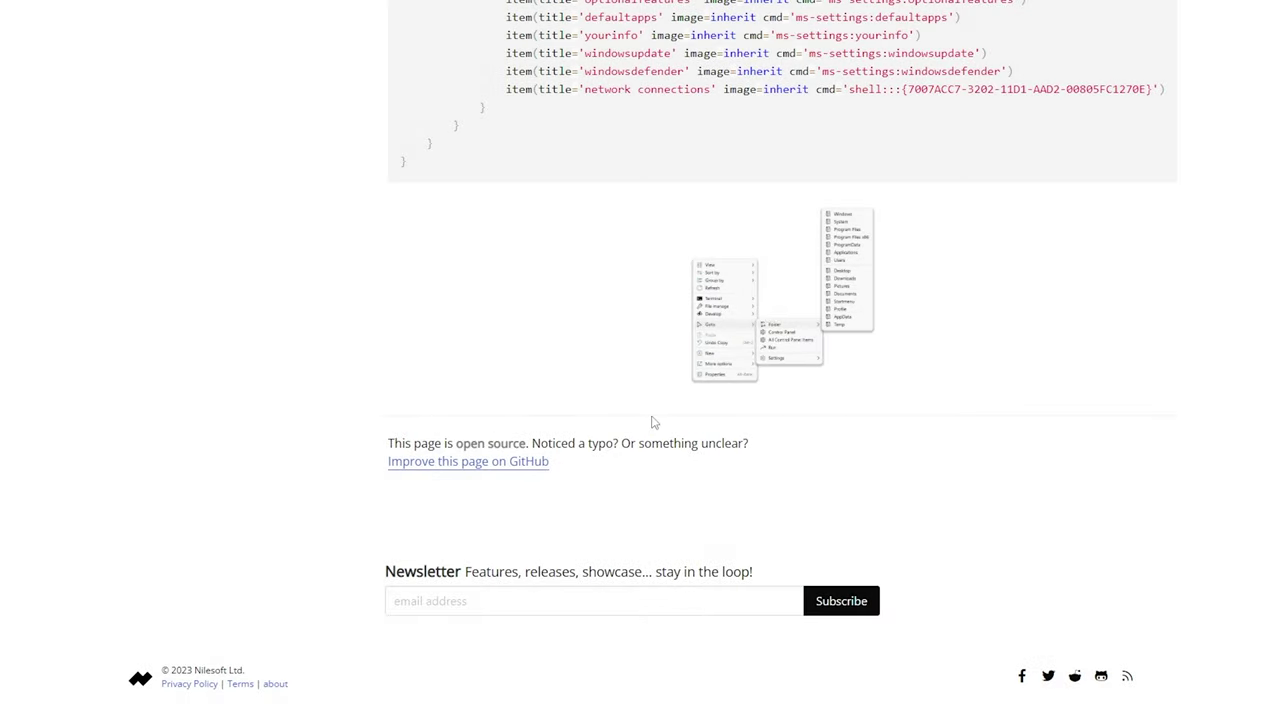
{"action": "right_click", "coordinate": [768, 308]}
{"action": "left_click", "coordinate": [822, 322]}
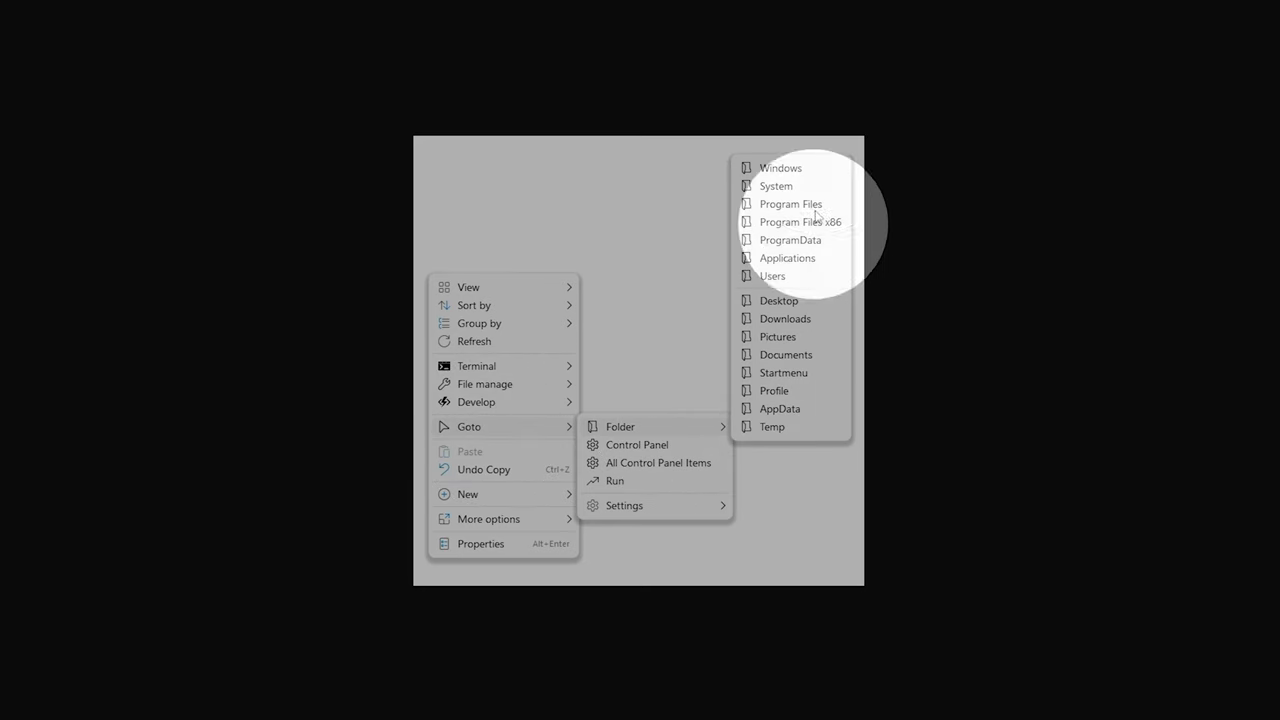
{"action": "scroll", "coordinate": [674, 129], "scroll_direction": "up", "scroll_amount": 5}
{"action": "scroll", "coordinate": [507, 281], "scroll_direction": "up", "scroll_amount": 4}
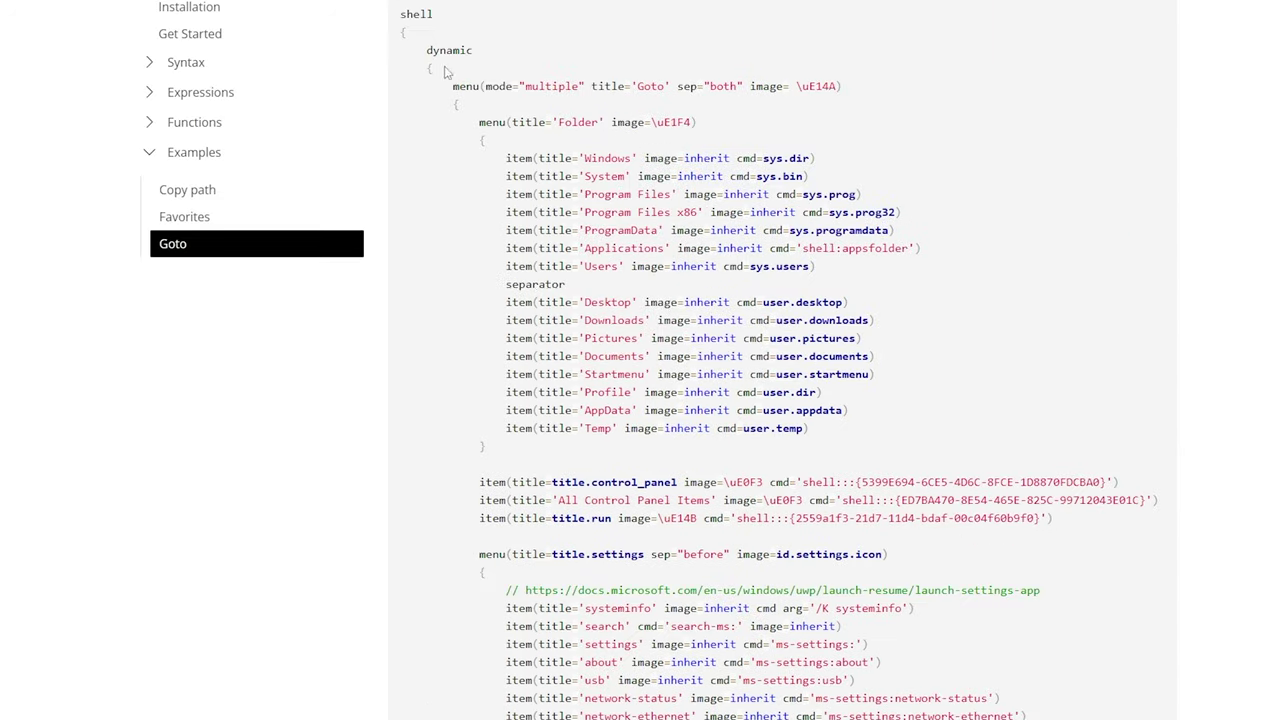
- Copy the Goto example's dynamic menu code and paste it into shell.nss in place of the copy to clipboard menu
{"action": "left_click_drag", "start_coordinate": [447, 73], "coordinate": [614, 497]}
{"action": "scroll", "coordinate": [613, 480], "scroll_direction": "up", "scroll_amount": 2}
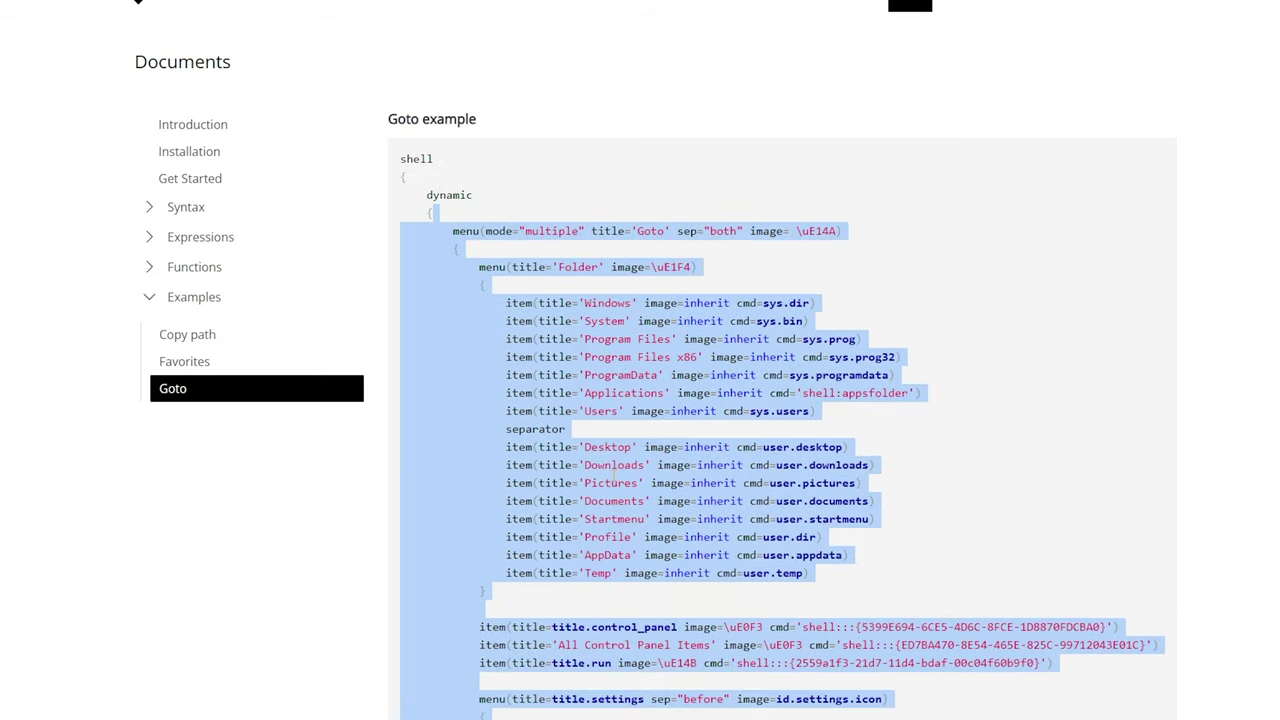
{"action": "key", "text": "alt+Tab"}
{"action": "scroll", "coordinate": [312, 447], "scroll_direction": "up", "scroll_amount": 5}
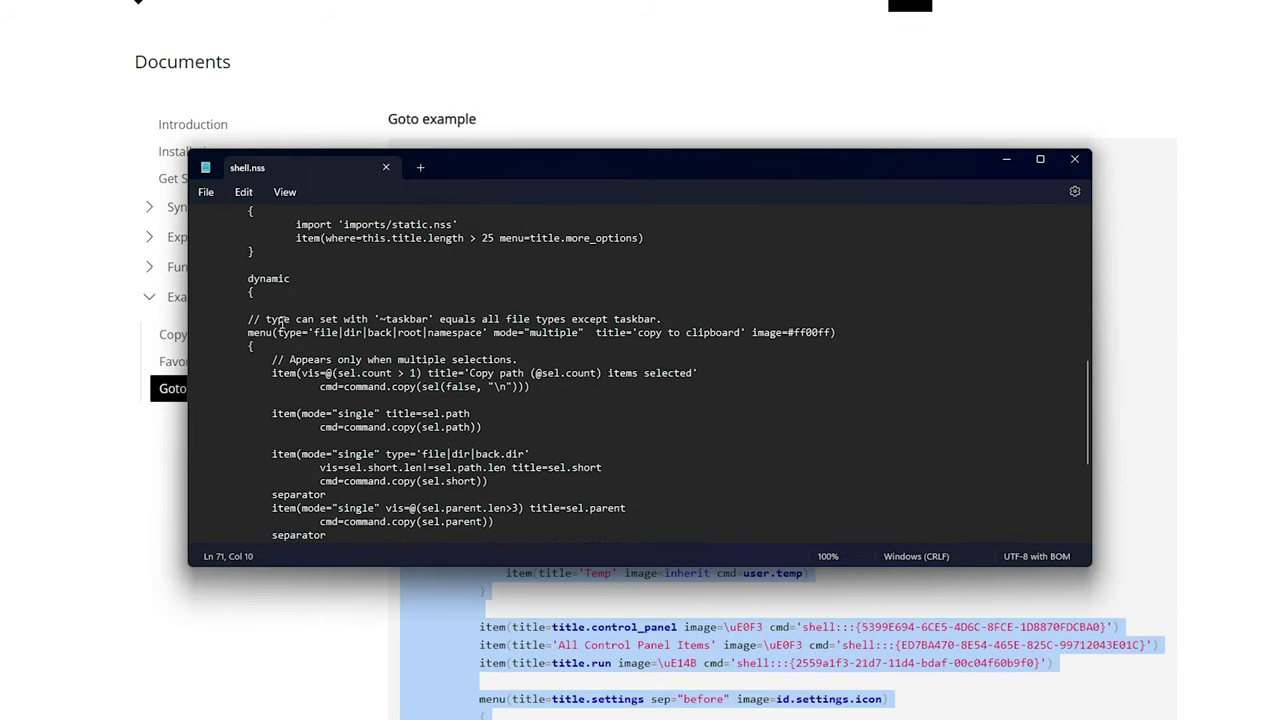
{"action": "key", "text": "ctrl+shift+End"}
{"action": "key", "text": "ctrl+v"}
{"action": "key", "text": "alt+Tab"}
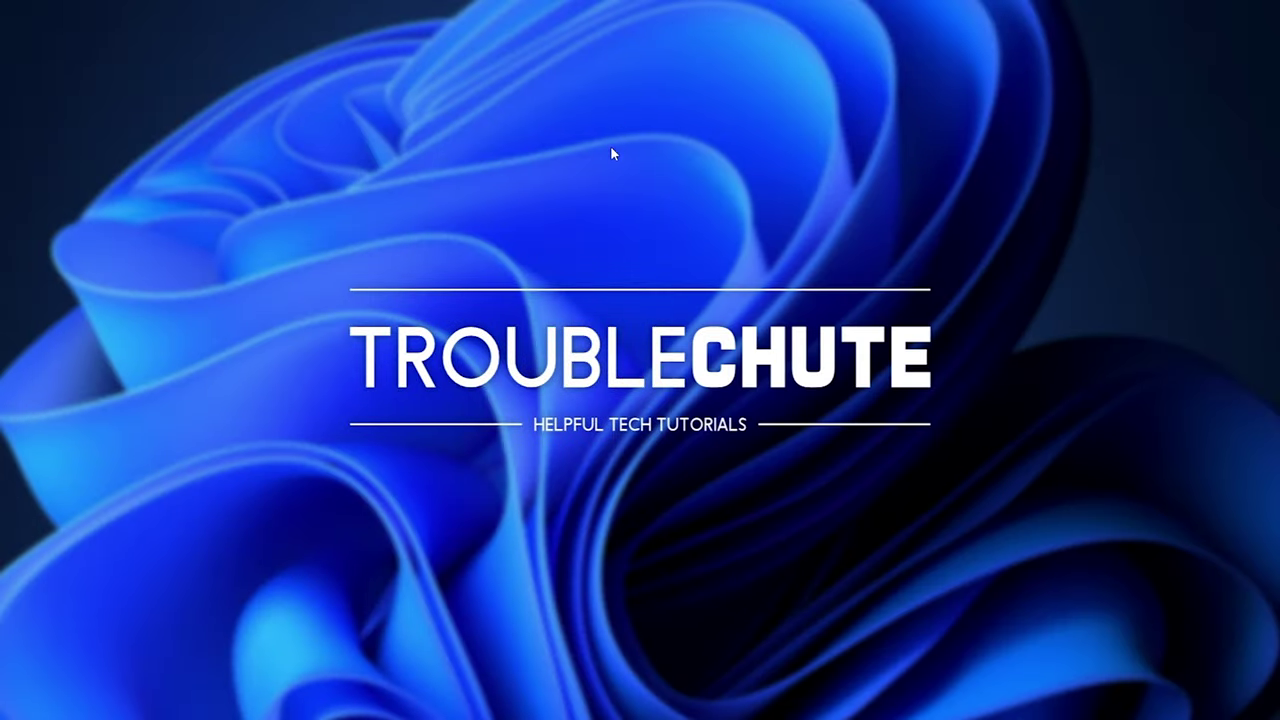
- Test the new Goto submenu in the desktop's context menu by choosing Control Panel
{"action": "right_click", "coordinate": [601, 196]}
{"action": "mouse_move", "coordinate": [645, 284]}
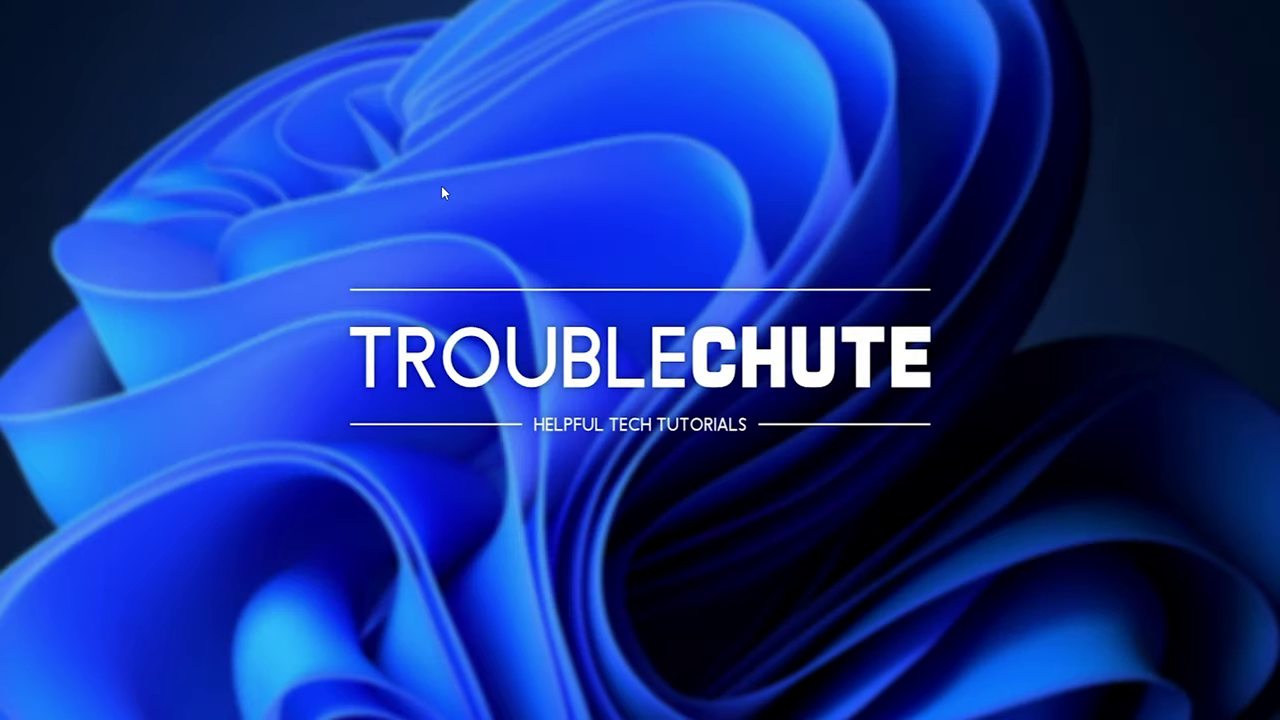
{"action": "right_click", "coordinate": [442, 187]}
{"action": "mouse_move", "coordinate": [514, 268]}
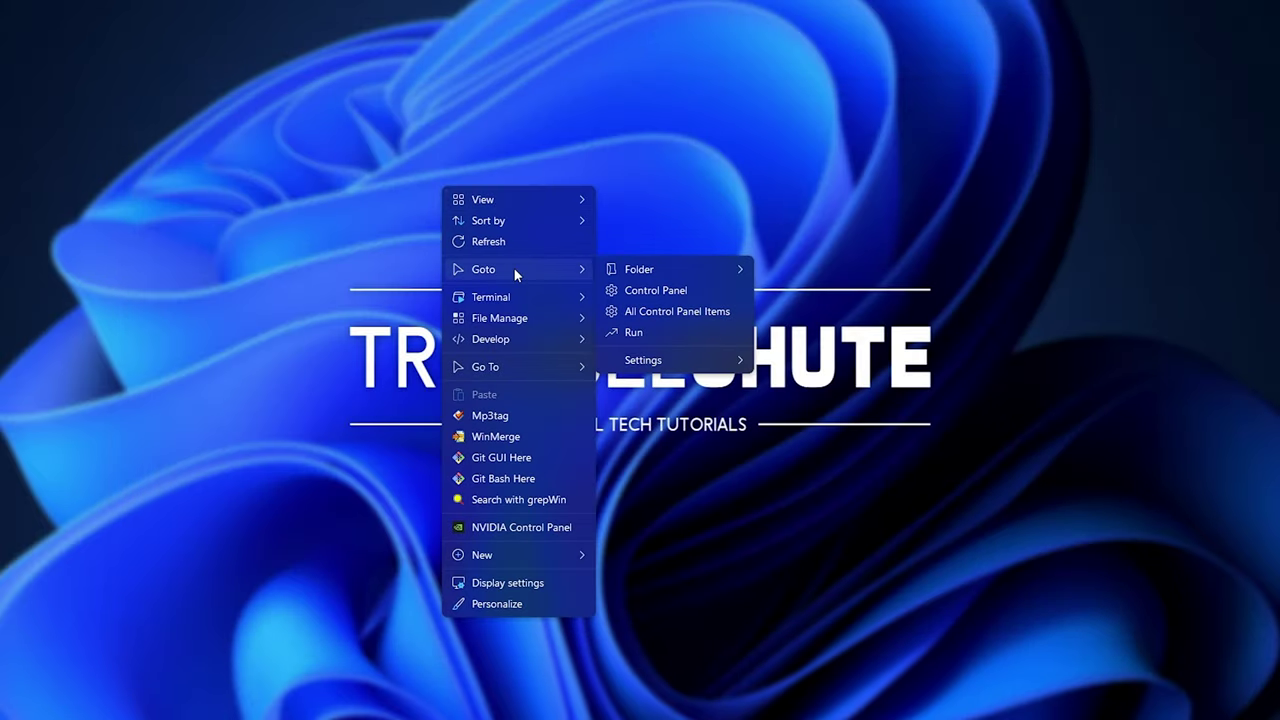
{"action": "left_click", "coordinate": [700, 290]}
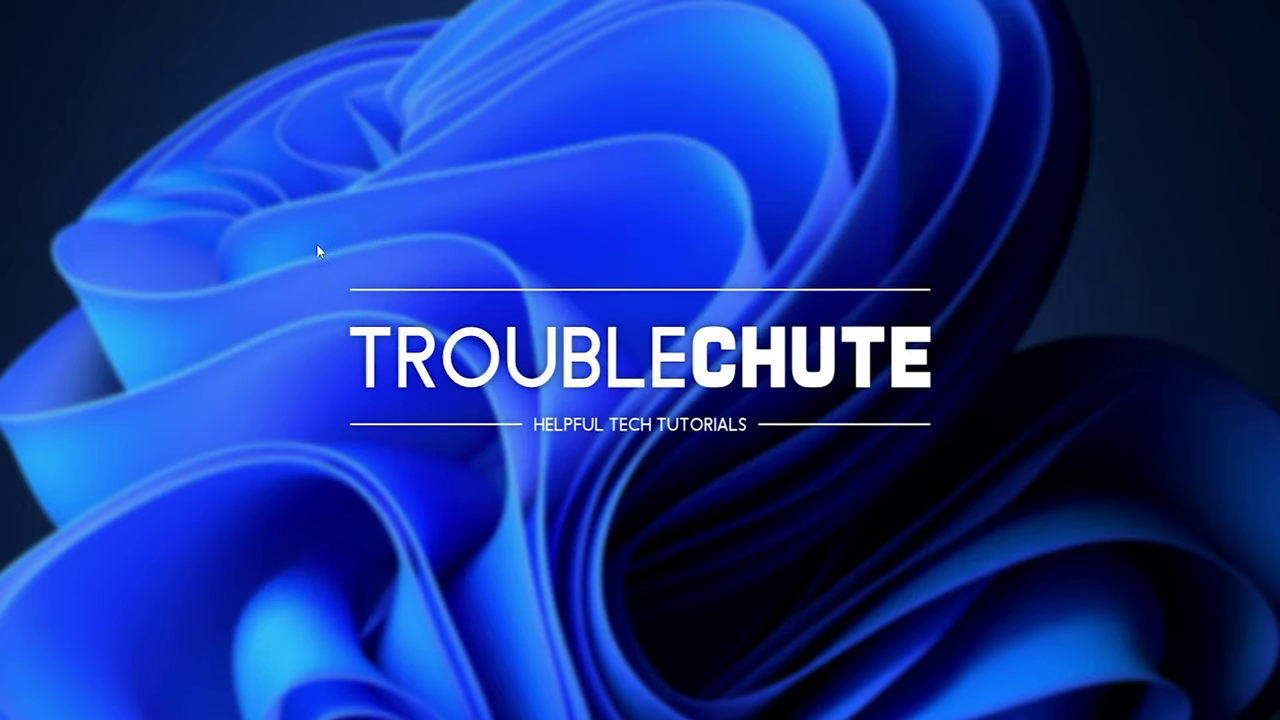
- Examine the Settings and Folder submenus under Goto, and return to the Goto example page with its code deselected
{"action": "right_click", "coordinate": [318, 246]}
{"action": "mouse_move", "coordinate": [400, 328]}
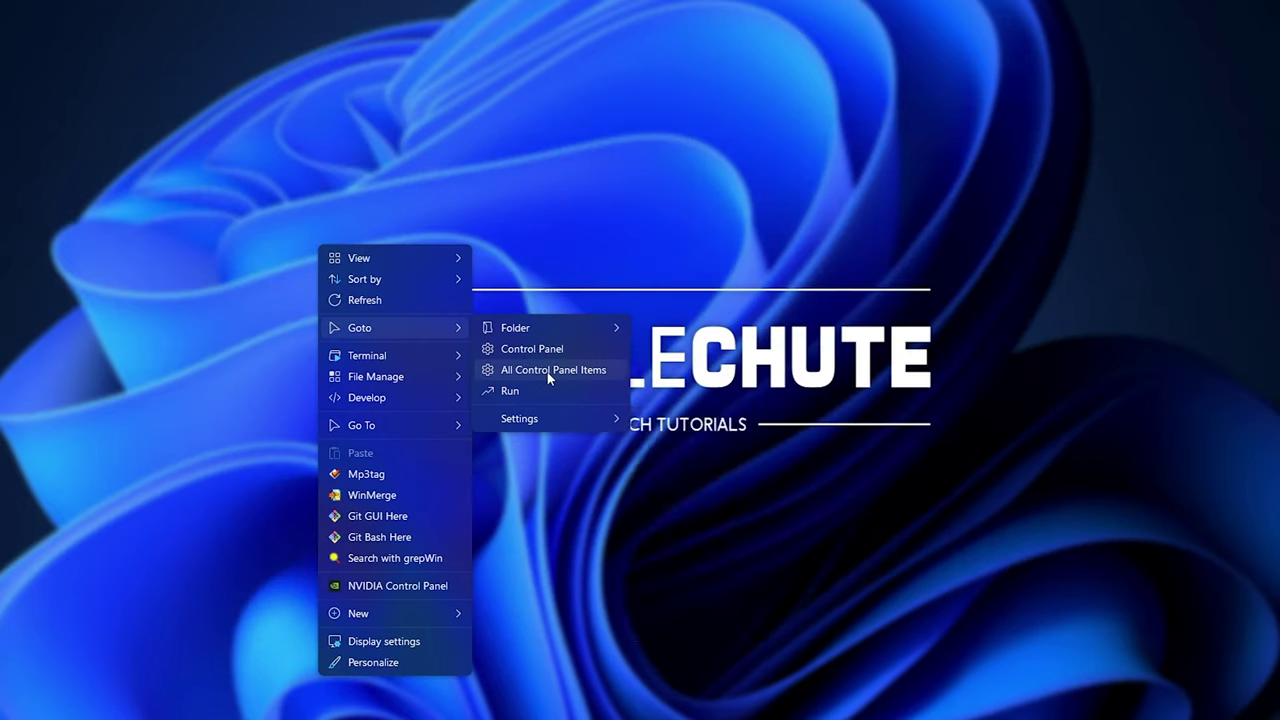
{"action": "mouse_move", "coordinate": [560, 418]}
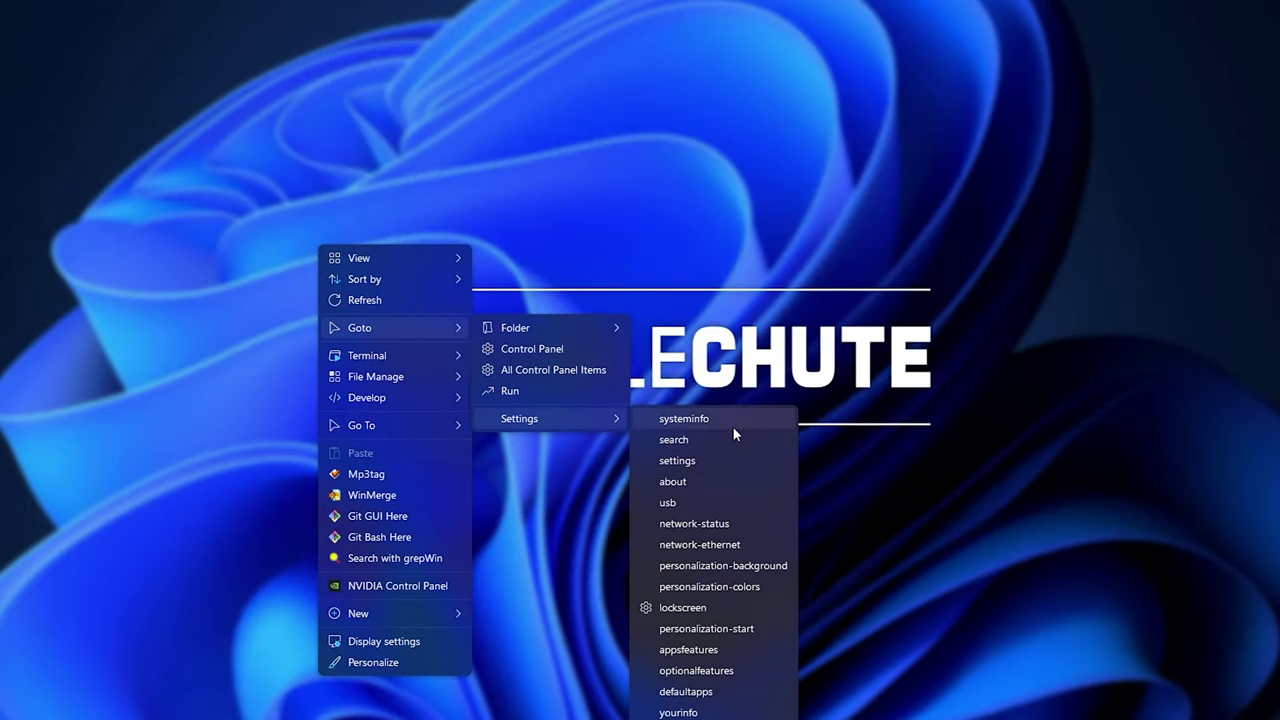
{"action": "mouse_move", "coordinate": [532, 325]}
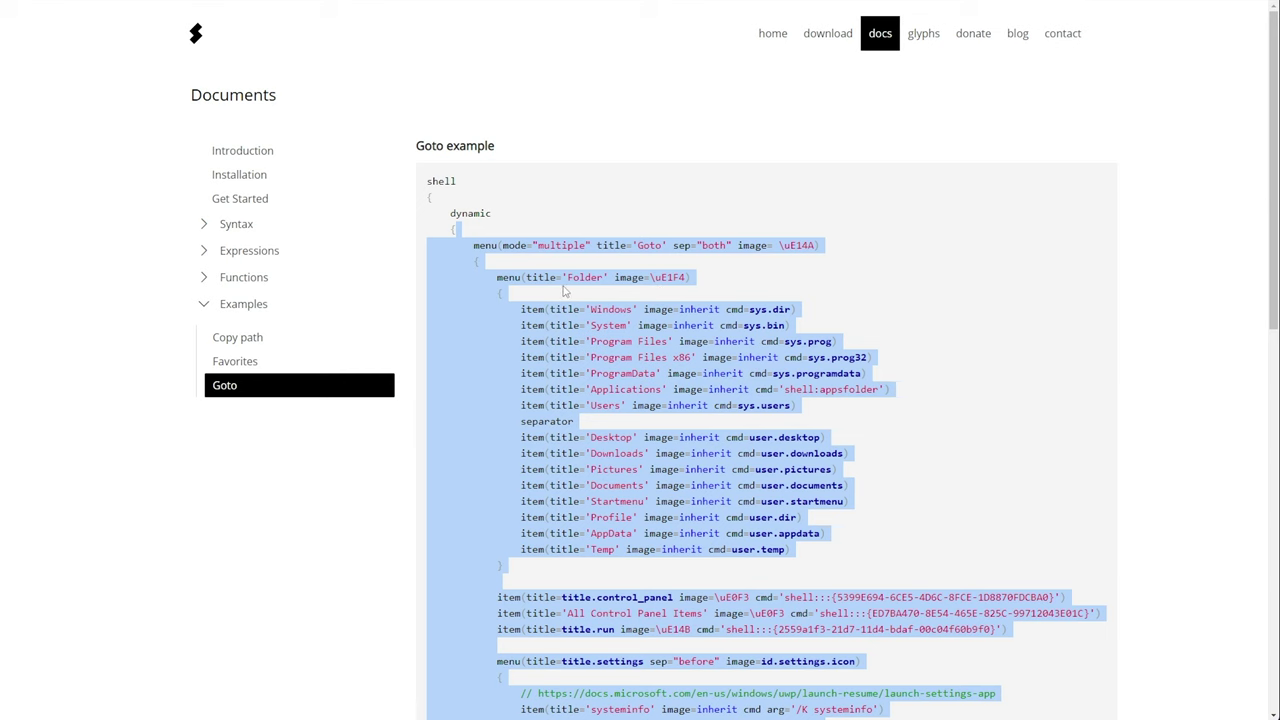
{"action": "left_click", "coordinate": [763, 241]}
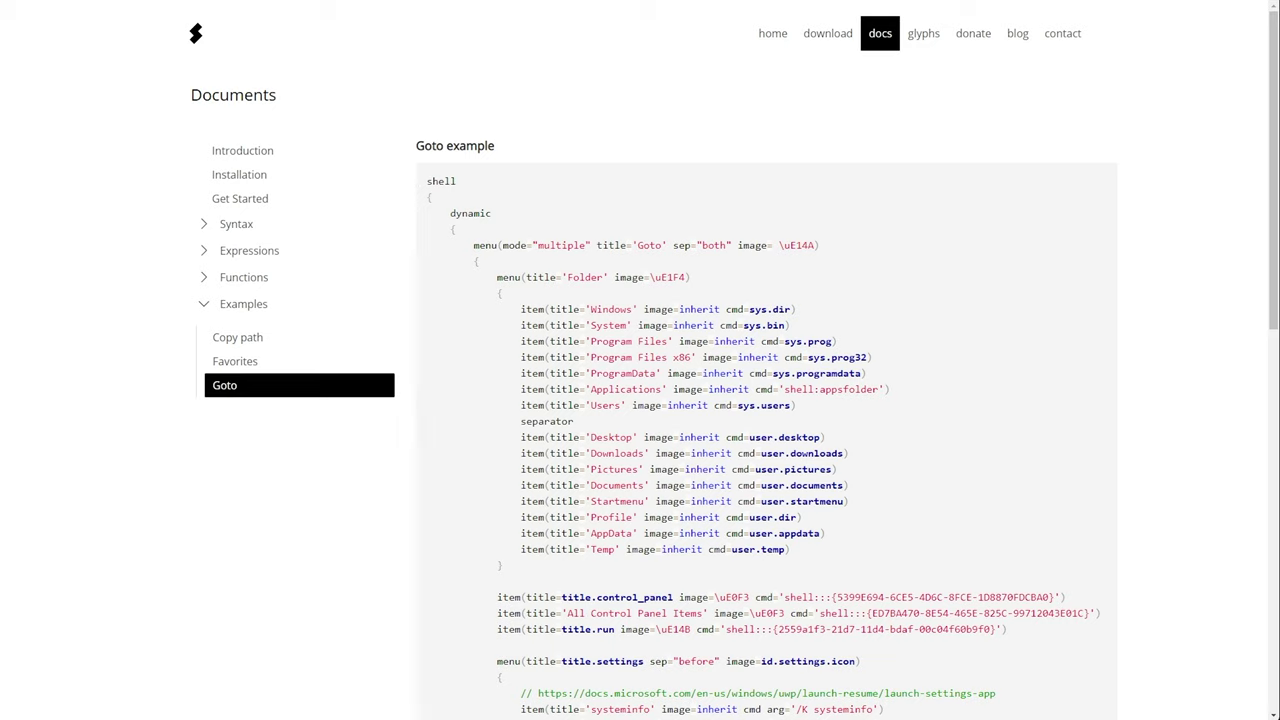
- Browse the Embedded Glyphs Gallery and examine the sample code image = \ue249 used to call a glyph
{"action": "left_click", "coordinate": [923, 33]}
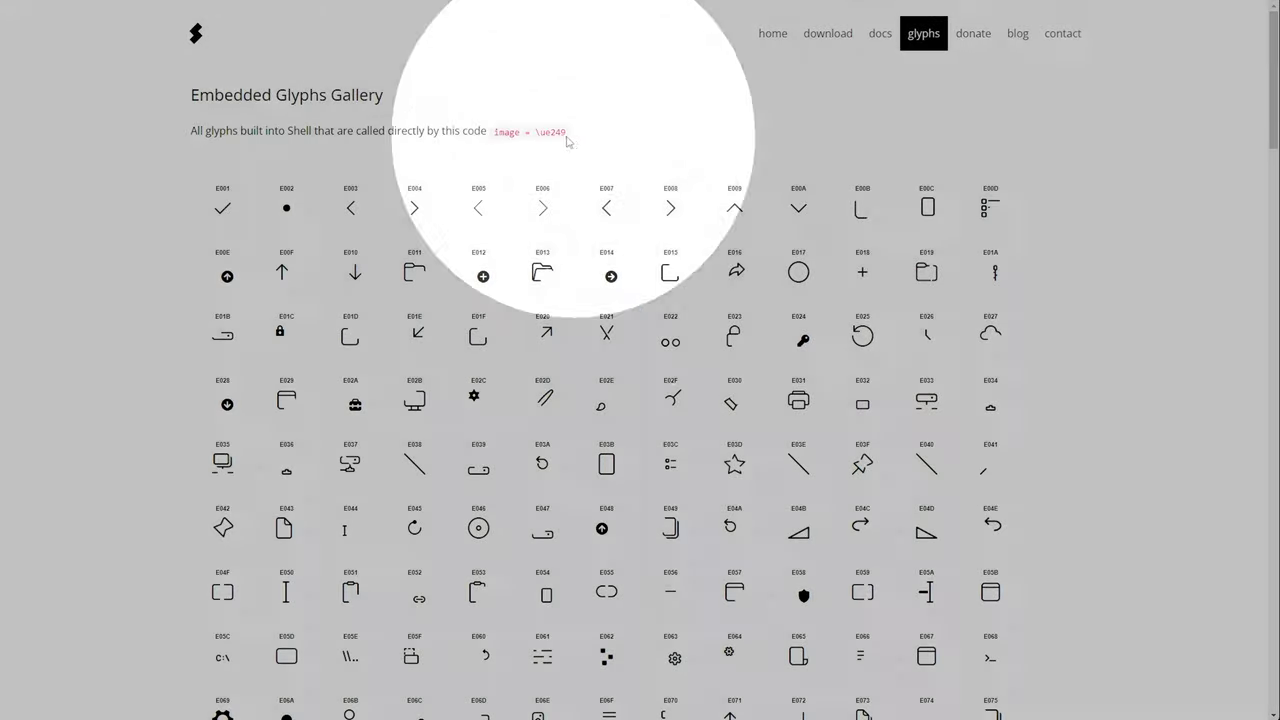
{"action": "left_click_drag", "start_coordinate": [568, 133], "coordinate": [531, 133]}
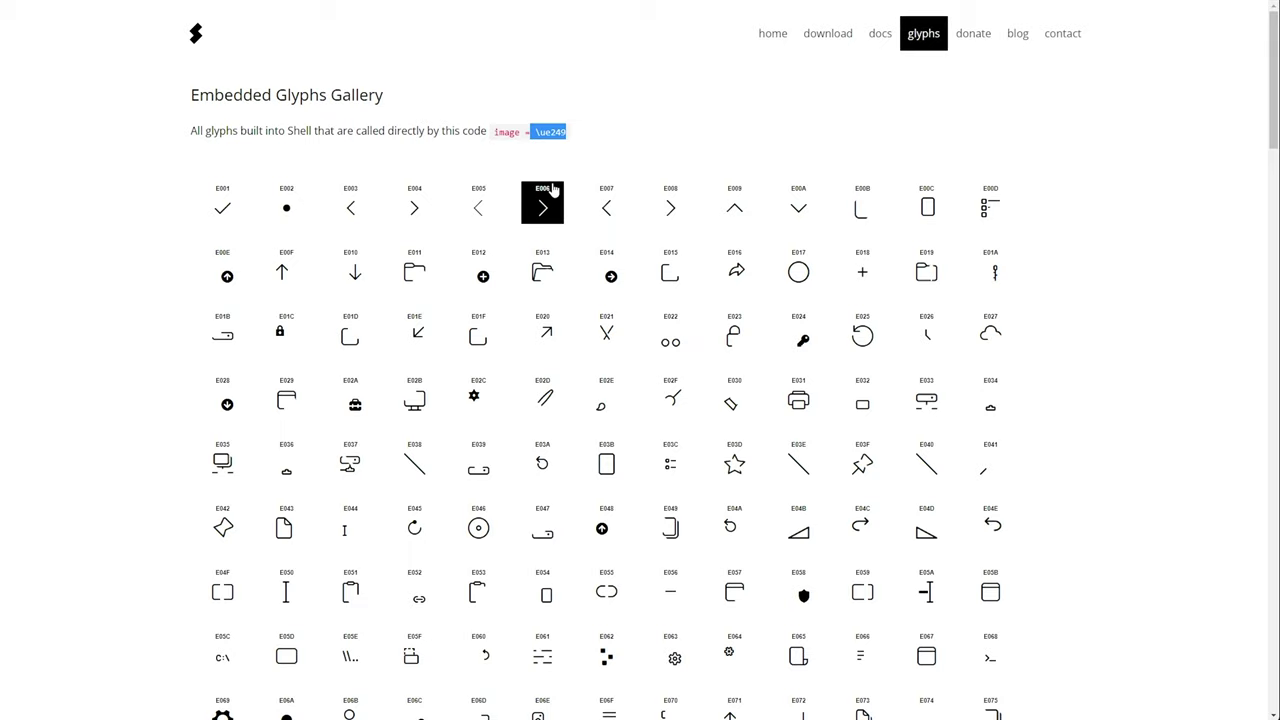
{"action": "scroll", "coordinate": [886, 203], "scroll_direction": "down", "scroll_amount": 5}
{"action": "scroll", "coordinate": [570, 260], "scroll_direction": "down", "scroll_amount": 5}
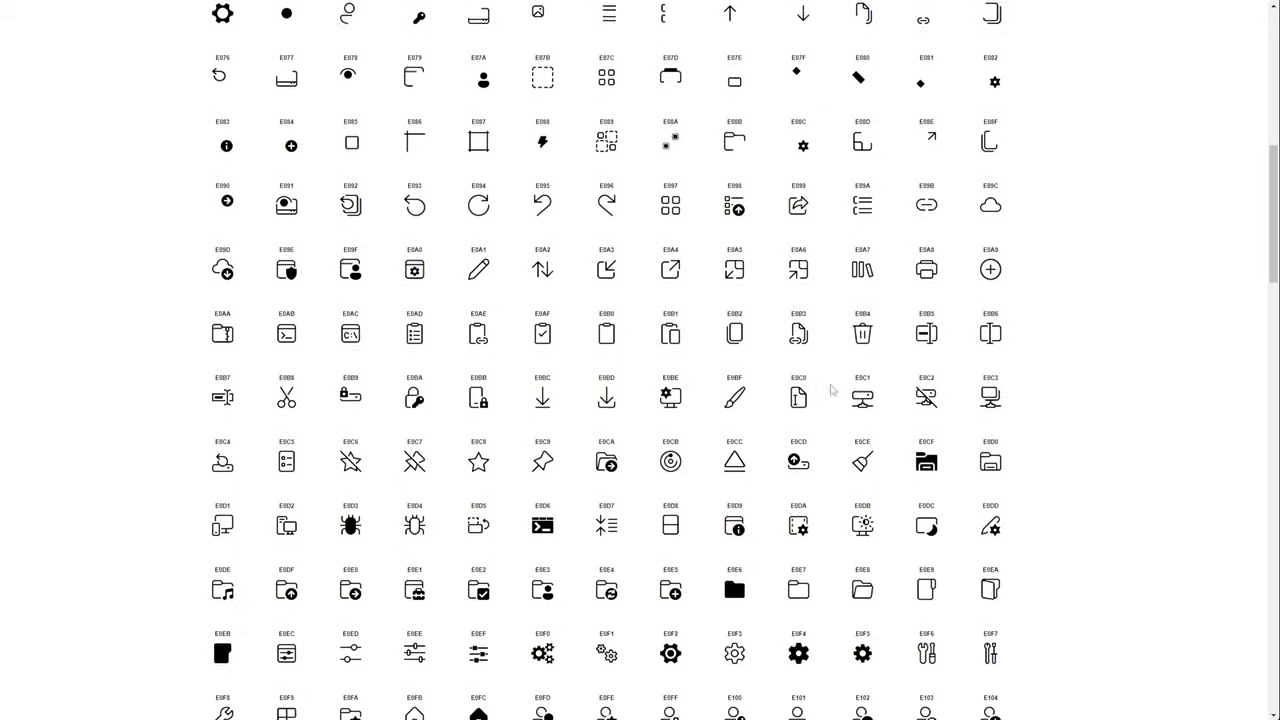
{"action": "scroll", "coordinate": [617, 334], "scroll_direction": "down", "scroll_amount": 8}
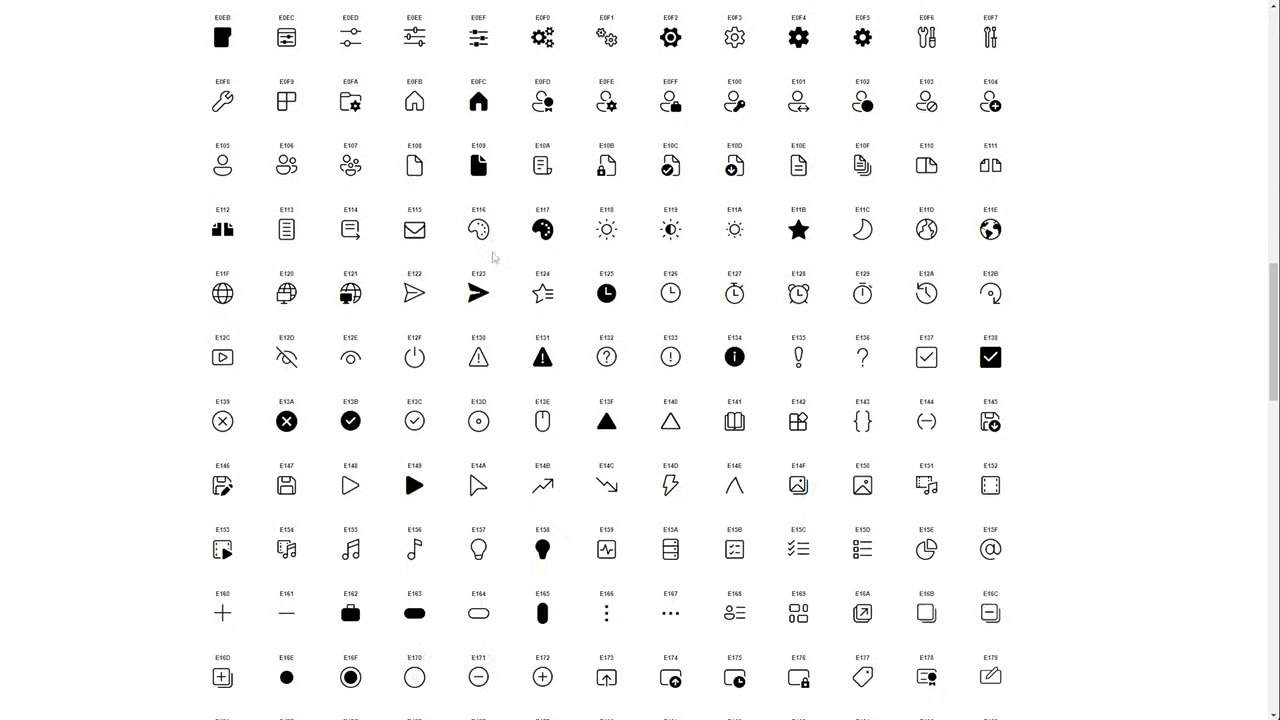
{"action": "scroll", "coordinate": [792, 368], "scroll_direction": "down", "scroll_amount": 10}
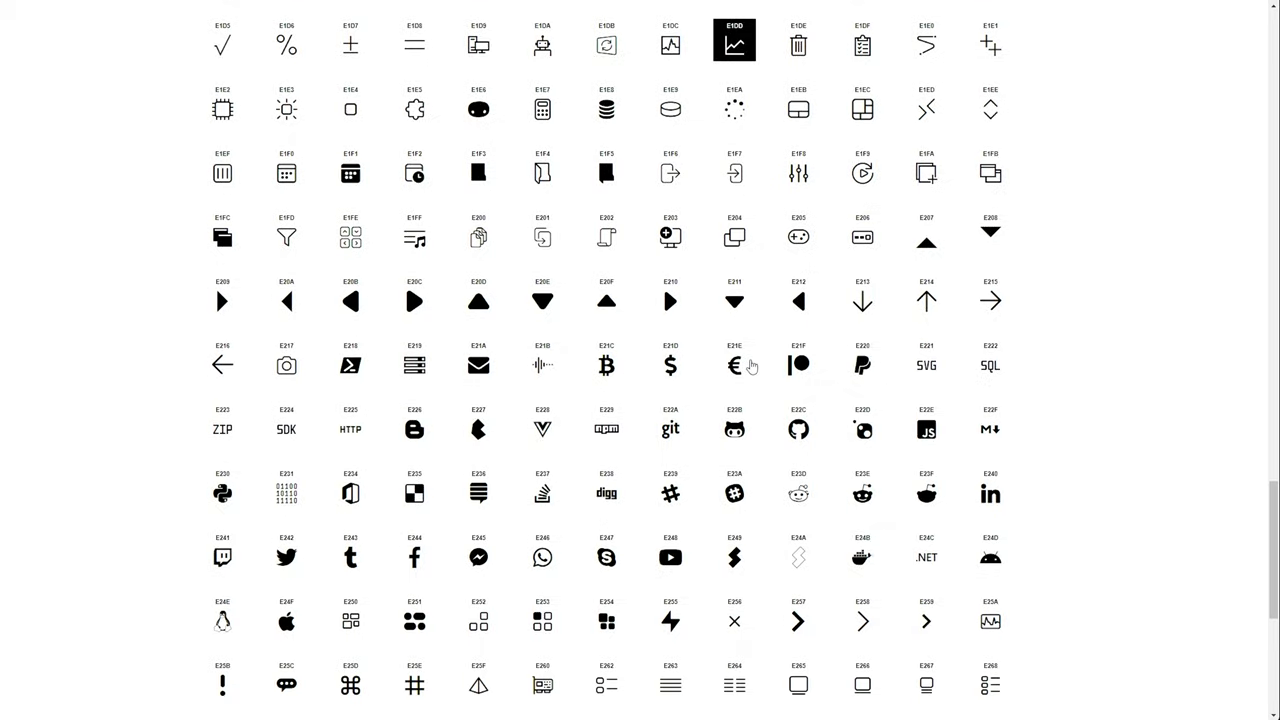
{"action": "scroll", "coordinate": [1083, 238], "scroll_direction": "up", "scroll_amount": 17}
{"action": "scroll", "coordinate": [1083, 238], "scroll_direction": "up", "scroll_amount": 13}
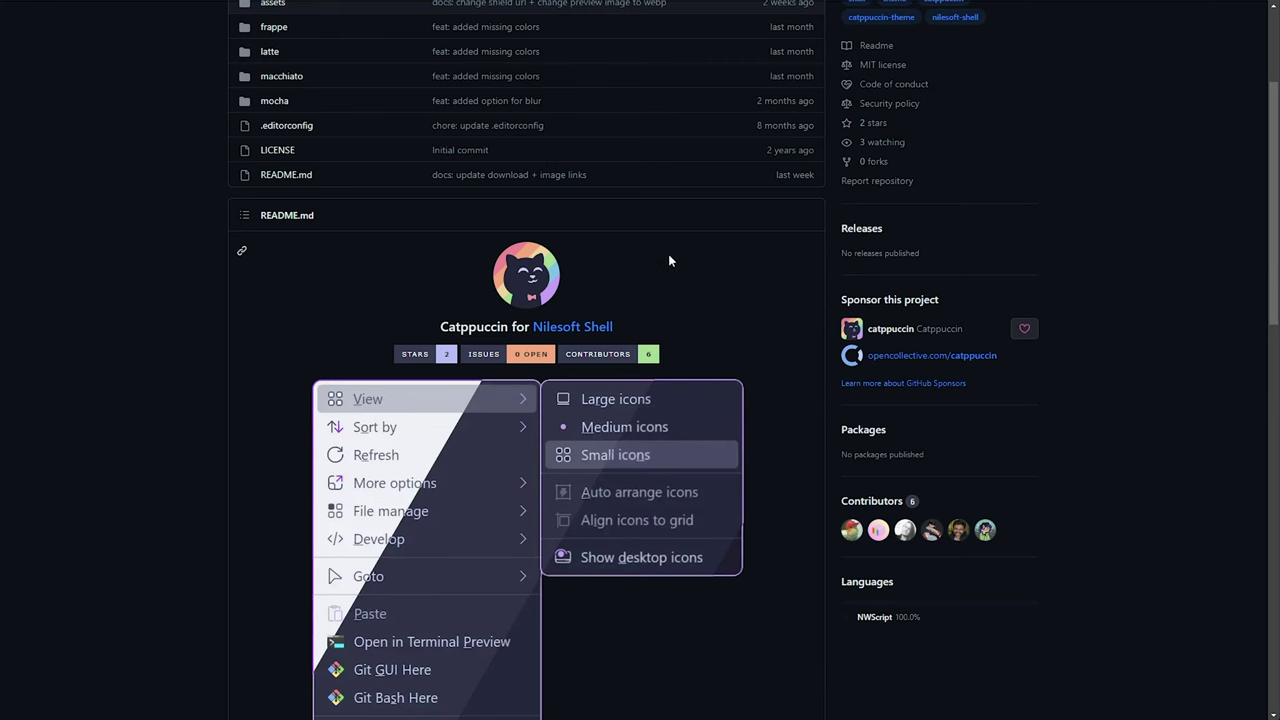
- Find the flavour links in the Catppuccin README's usage section and open catppuccin-mocha-pink.nss from the Mocha folder
{"action": "scroll", "coordinate": [284, 233], "scroll_direction": "down", "scroll_amount": 8}
{"action": "left_click_drag", "start_coordinate": [295, 223], "coordinate": [506, 226]}
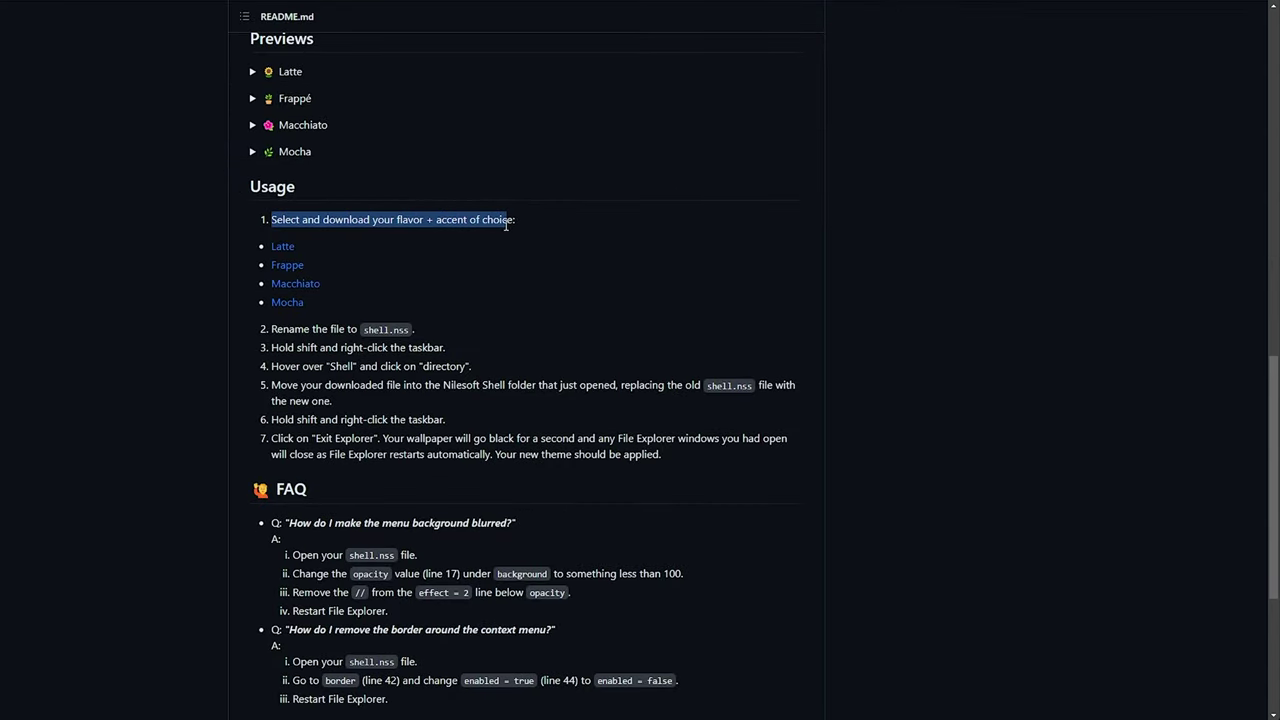
{"action": "left_click", "coordinate": [287, 302]}
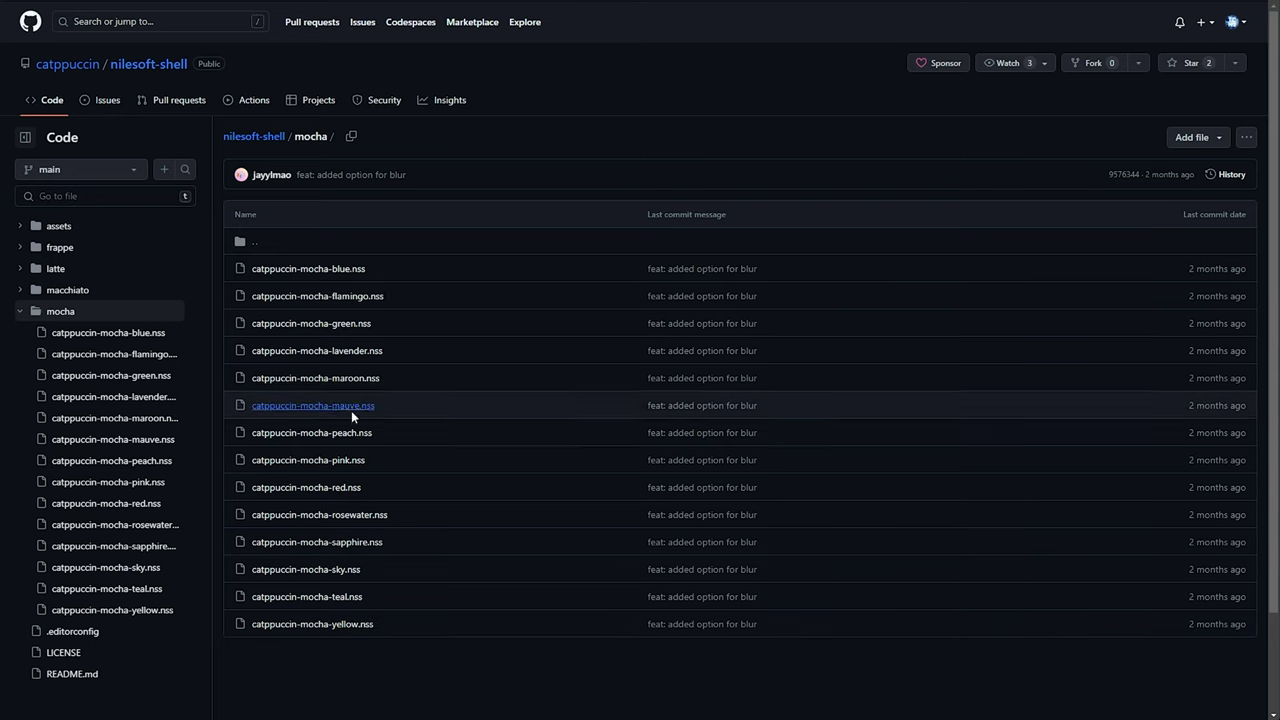
{"action": "left_click", "coordinate": [349, 460]}
{"action": "left_click", "coordinate": [1160, 216]}
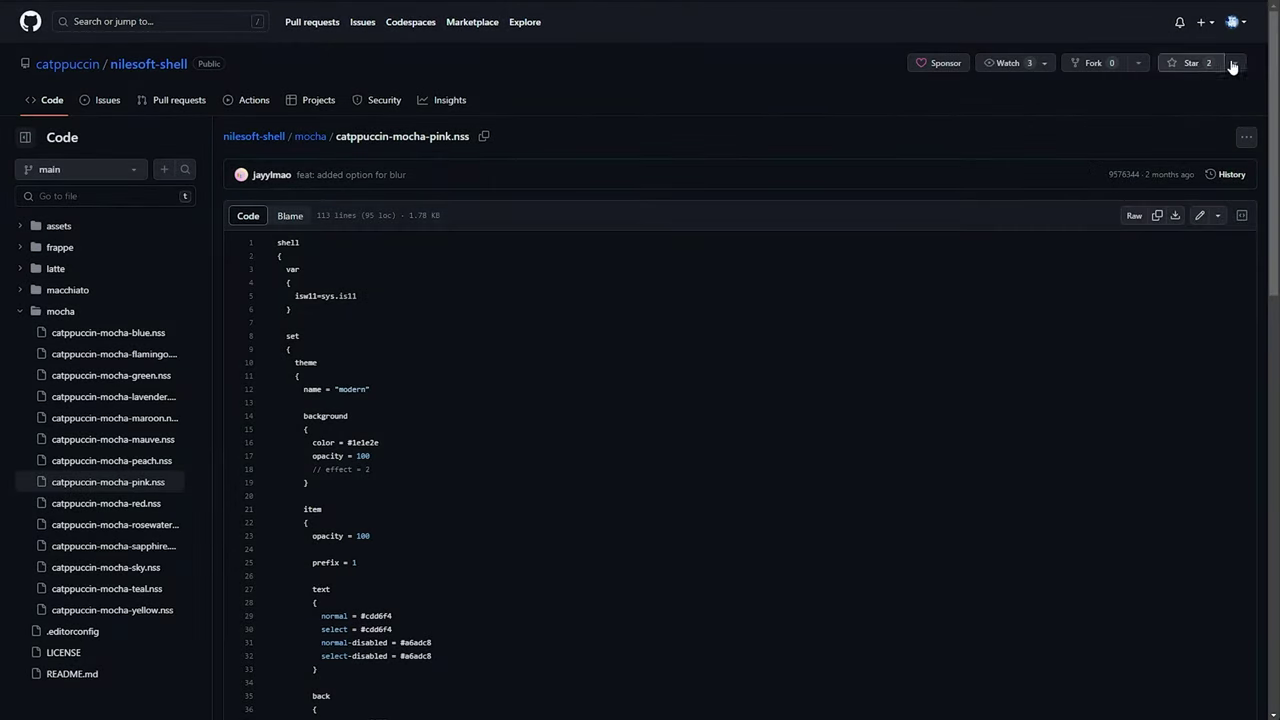
- Open the pink Mocha theme file in a private browser window and save its raw version as catppuccin-mocha-pink.nss
{"action": "left_click", "coordinate": [1234, 26]}
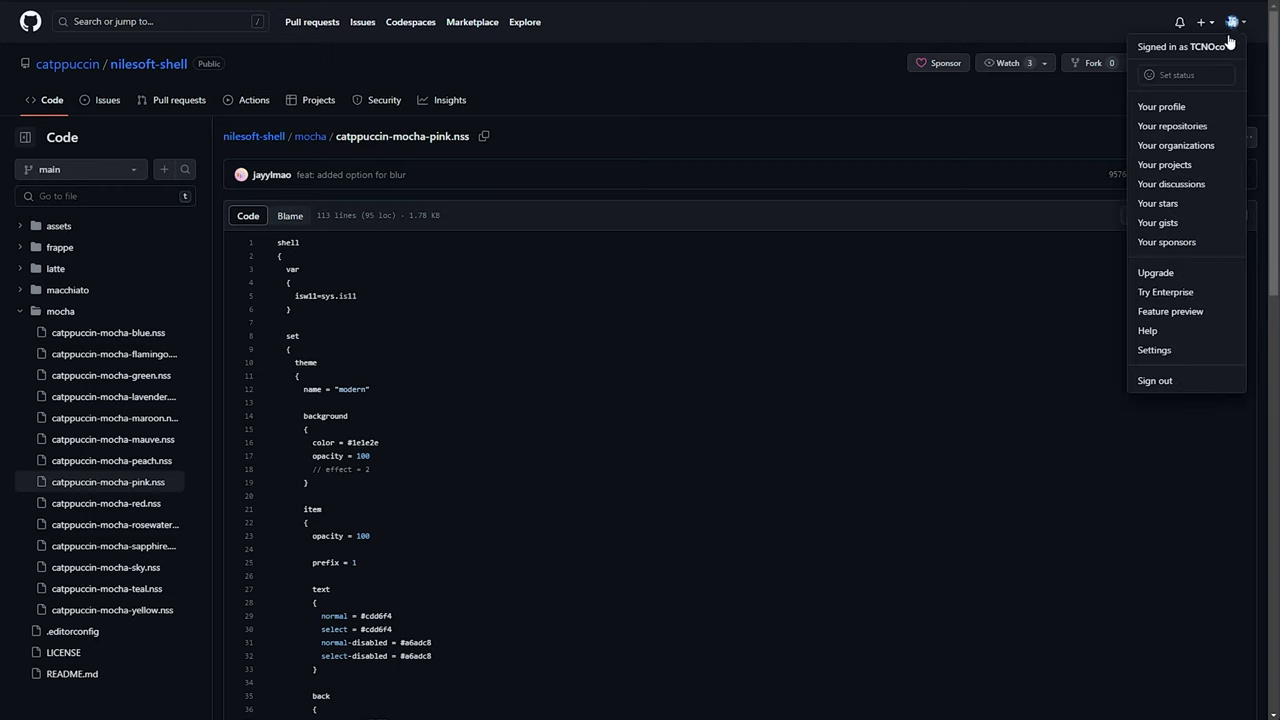
{"action": "left_click", "coordinate": [508, 3]}
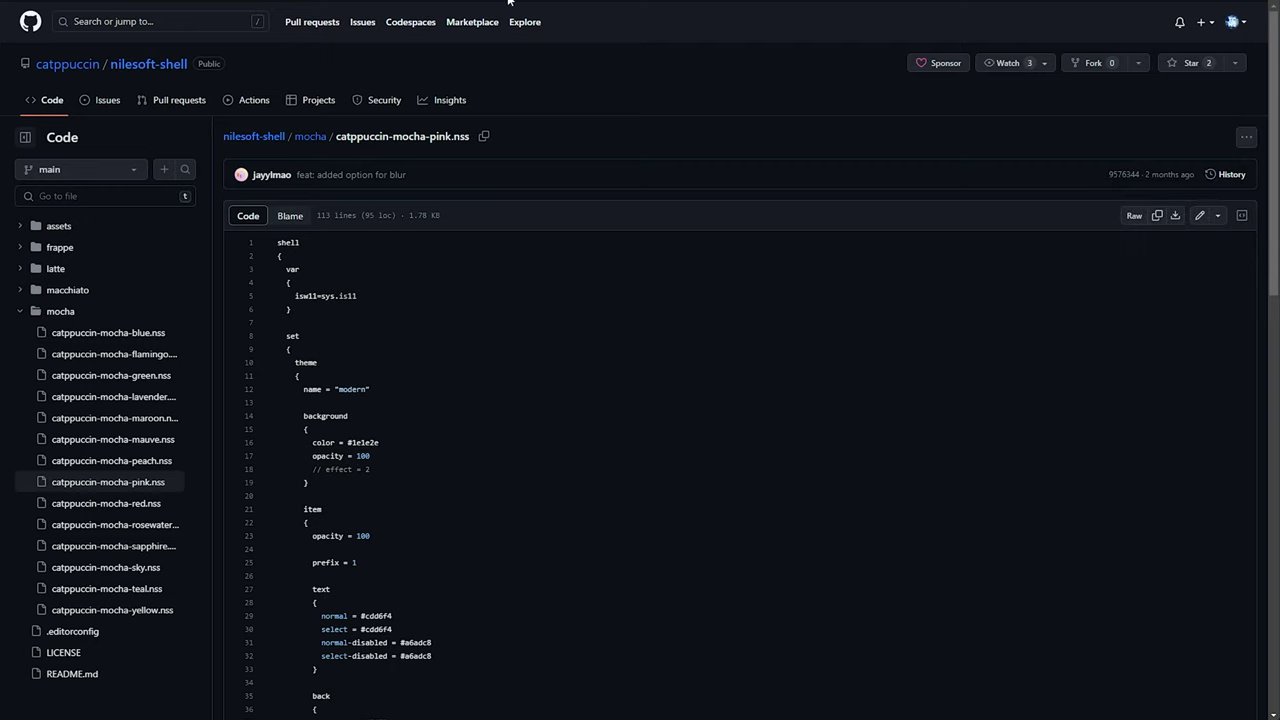
{"action": "key", "text": "ctrl+shift+n"}
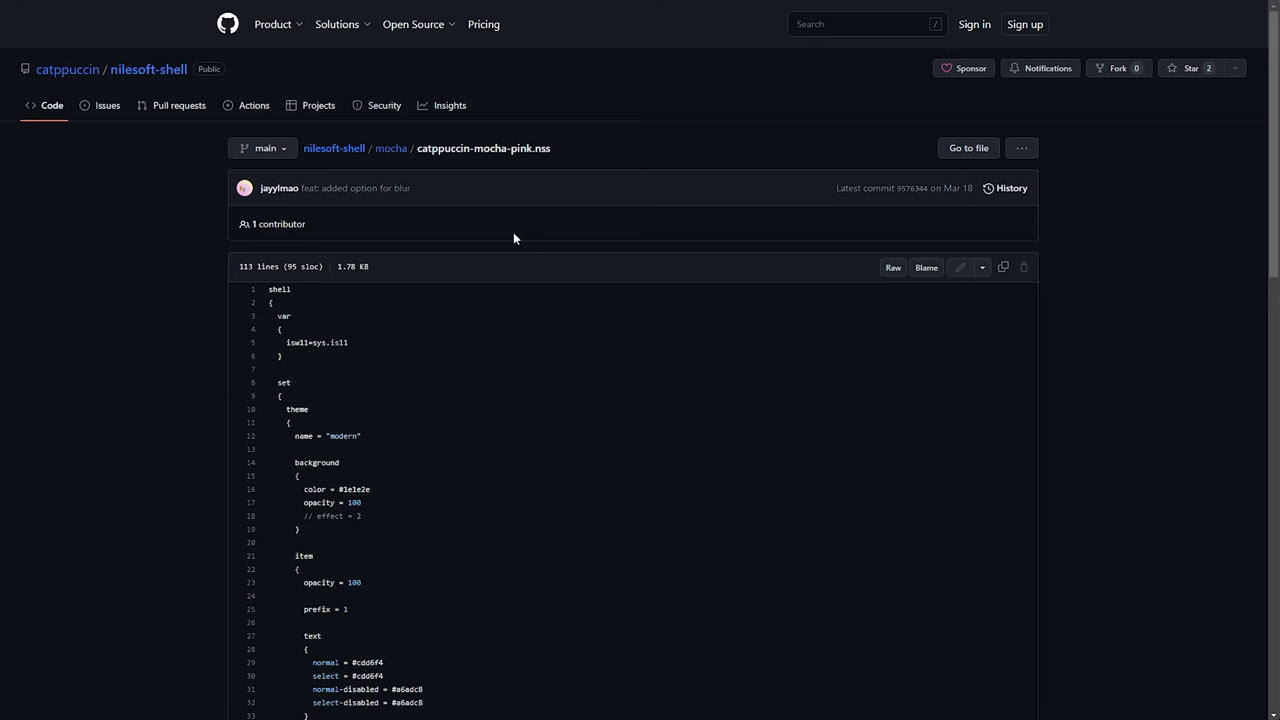
{"action": "left_click", "coordinate": [1003, 267]}
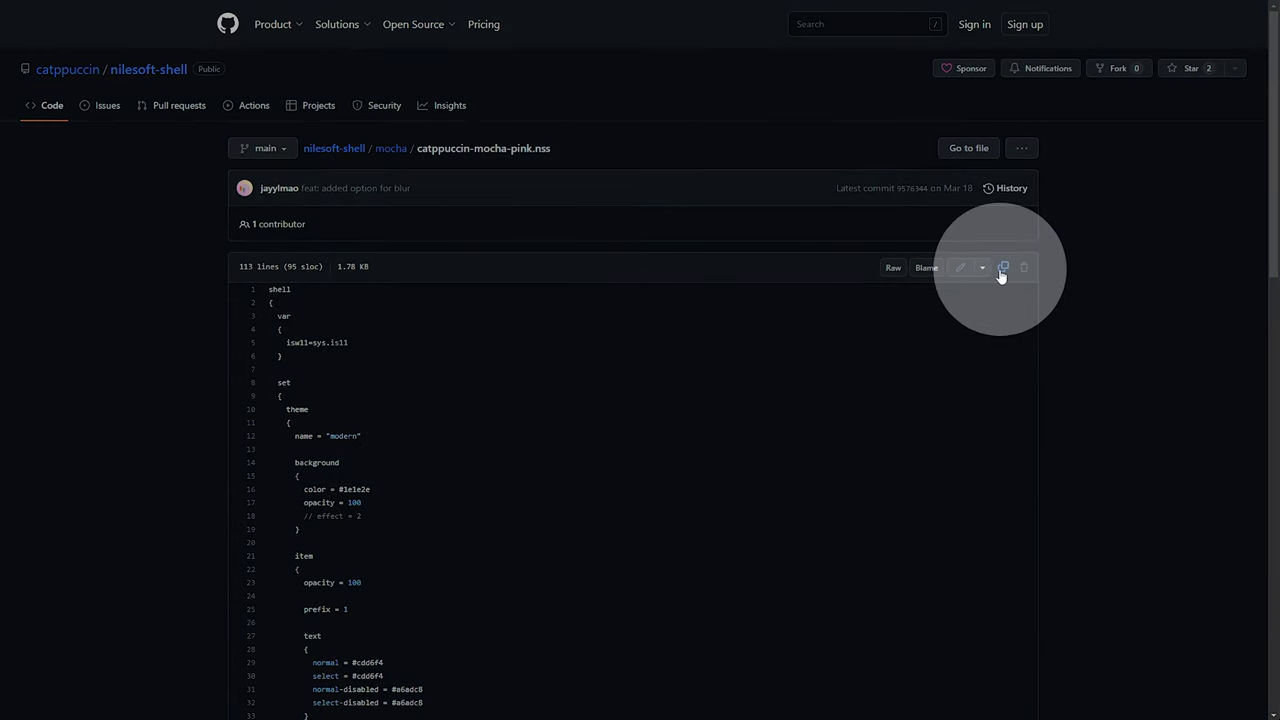
{"action": "left_click", "coordinate": [888, 268]}
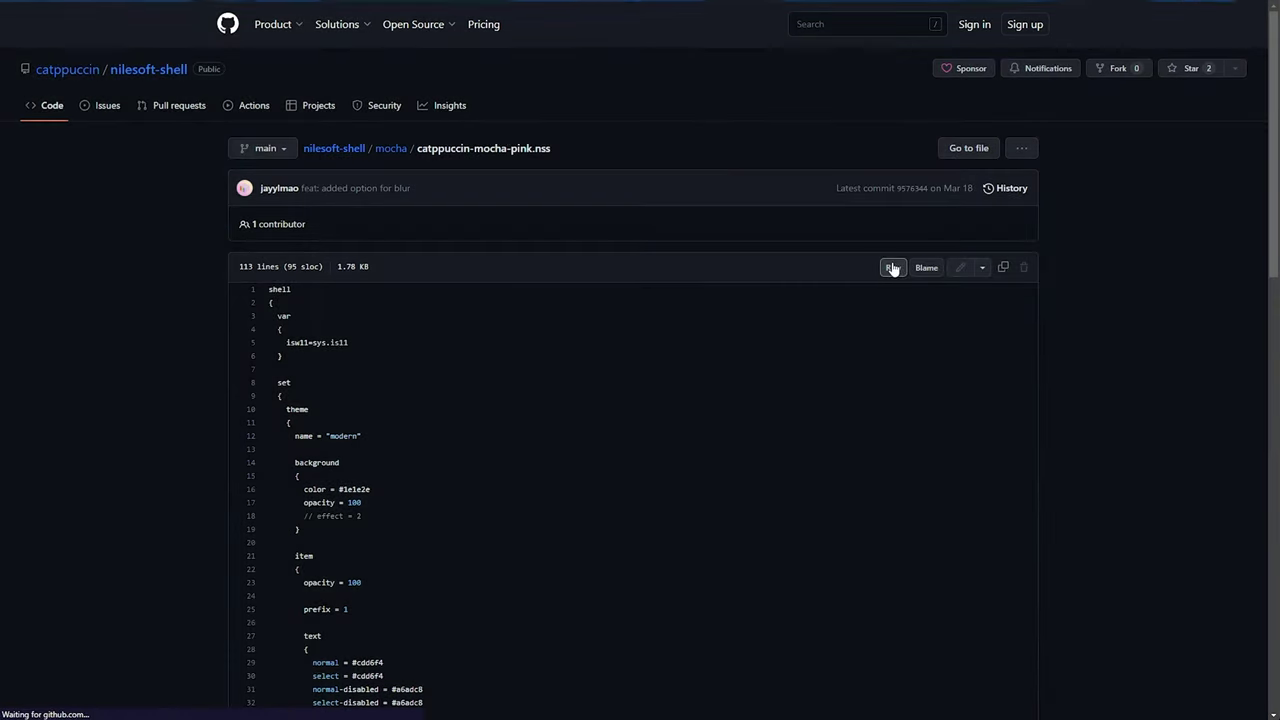
{"action": "right_click", "coordinate": [648, 204]}
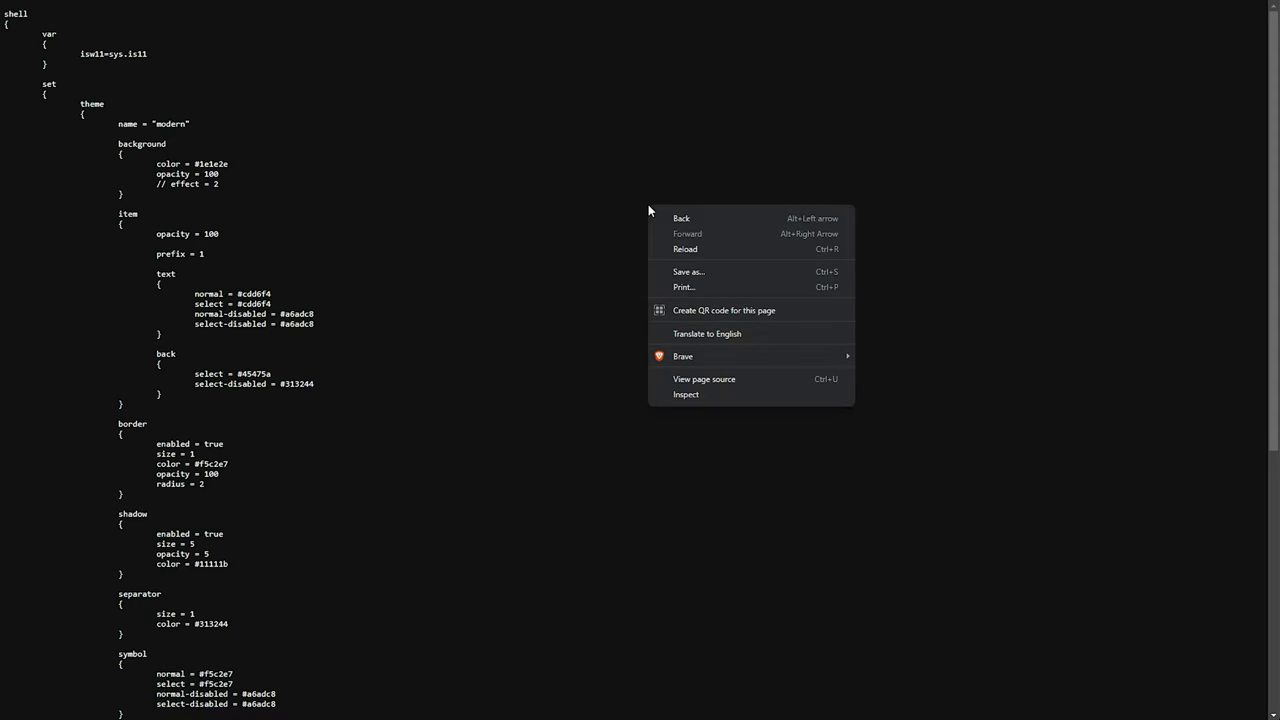
{"action": "left_click", "coordinate": [717, 272]}
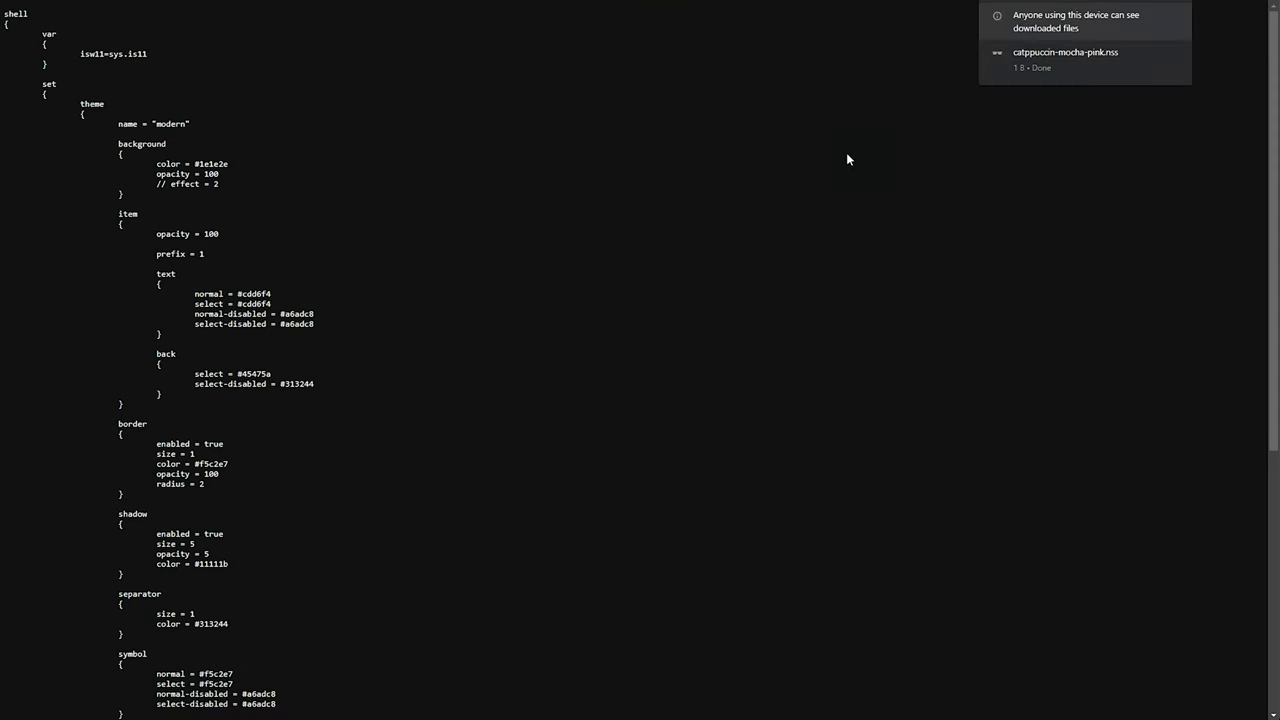
- Return to the Catppuccin README and read the remaining usage steps for renaming and installing the theme file
{"action": "key", "text": "alt+Left"}
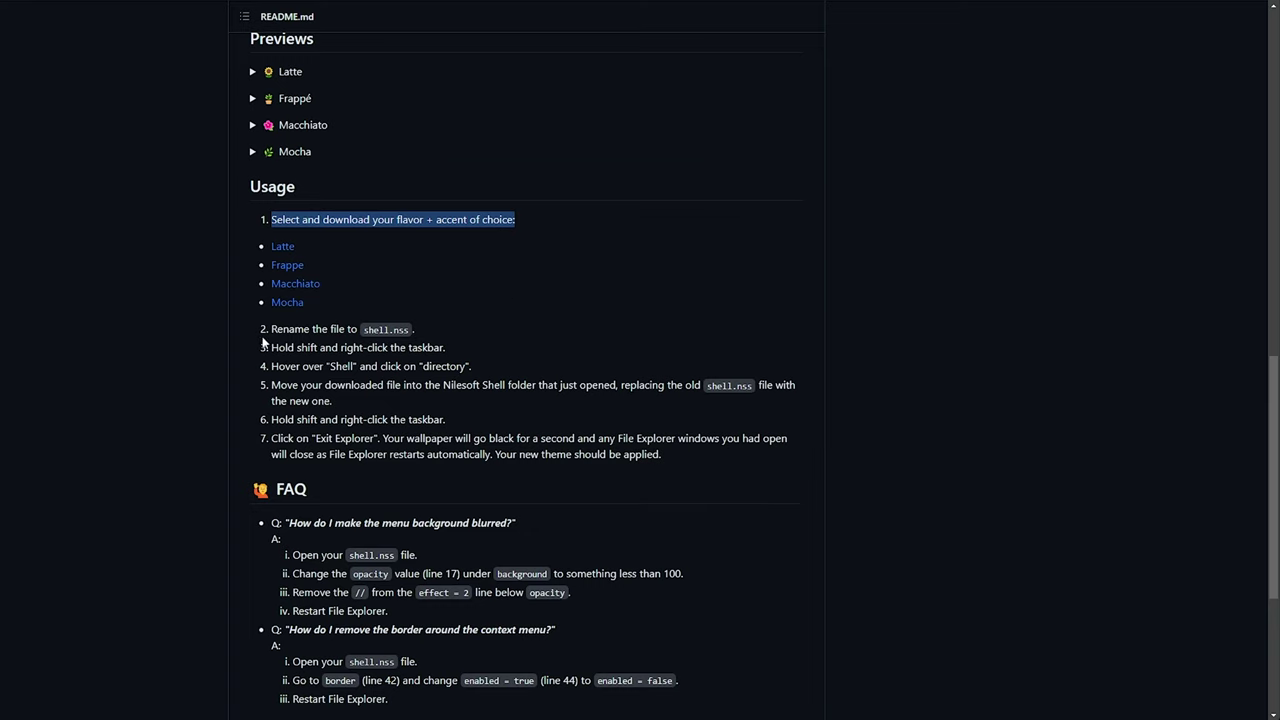
{"action": "left_click_drag", "start_coordinate": [268, 329], "coordinate": [422, 333]}
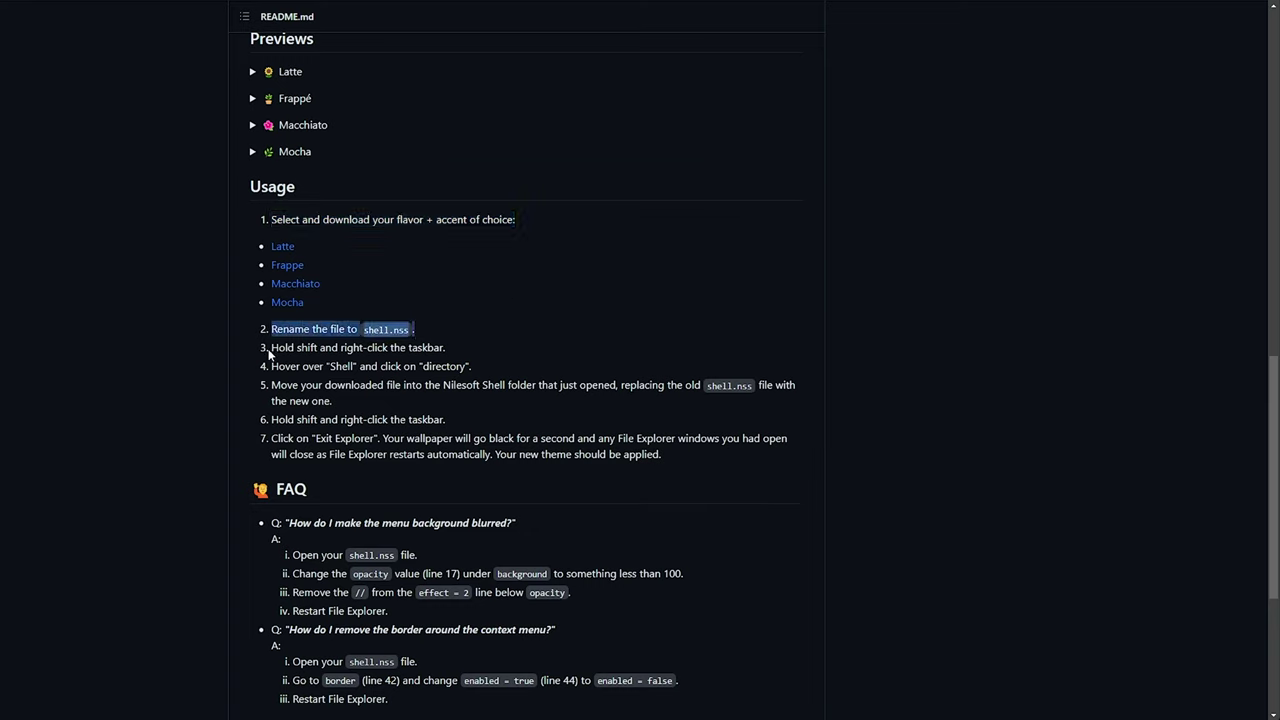
{"action": "left_click_drag", "start_coordinate": [268, 350], "coordinate": [448, 353]}
{"action": "left_click_drag", "start_coordinate": [269, 368], "coordinate": [479, 378]}
{"action": "left_click_drag", "start_coordinate": [269, 389], "coordinate": [444, 406]}
{"action": "double_click", "coordinate": [740, 385]}
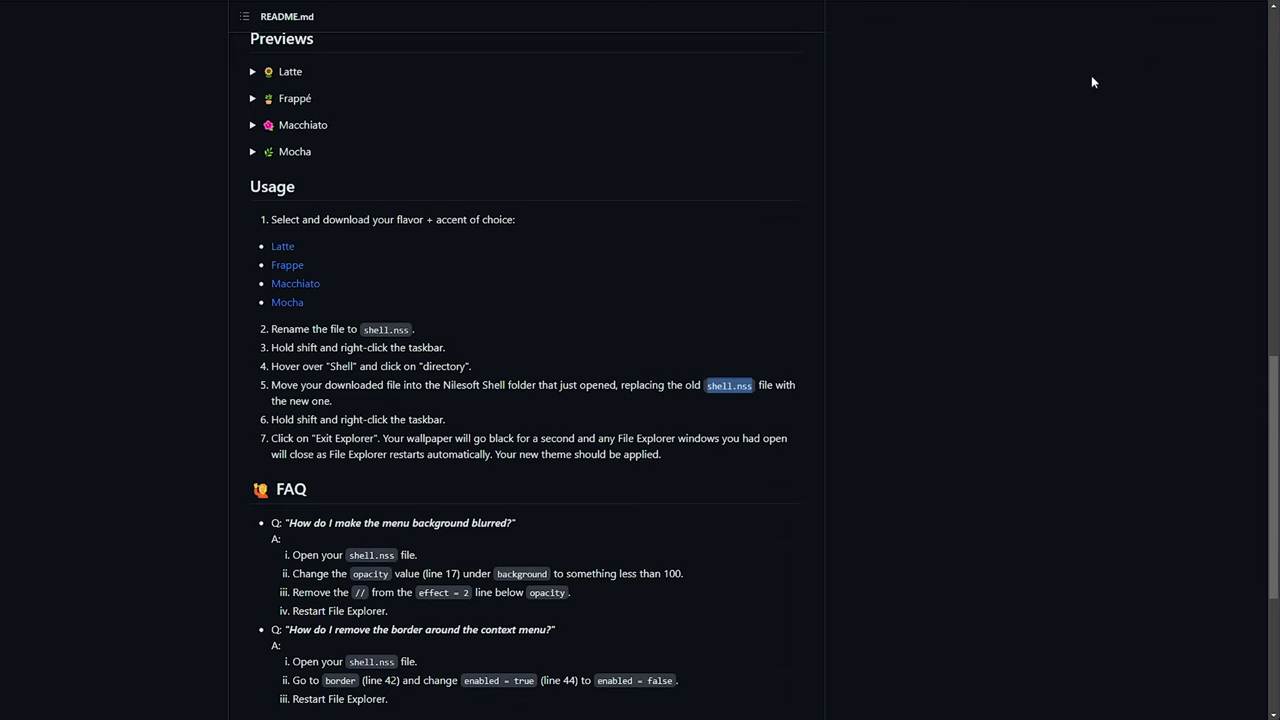
{"action": "scroll", "coordinate": [1090, 88], "scroll_direction": "down", "scroll_amount": 3}
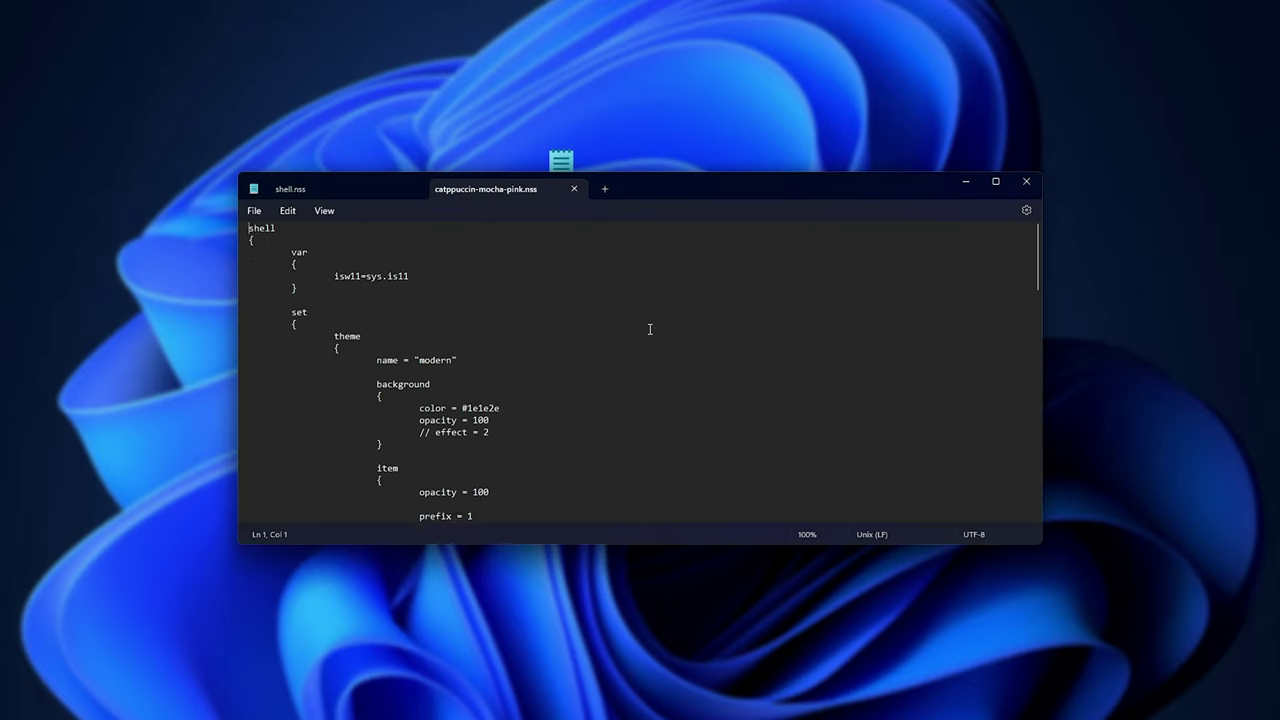
- Check the dynamic section of catppuccin-mocha-pink.nss and copy the custom Goto menu block from shell.nss
{"action": "scroll", "coordinate": [649, 329], "scroll_direction": "down", "scroll_amount": 20}
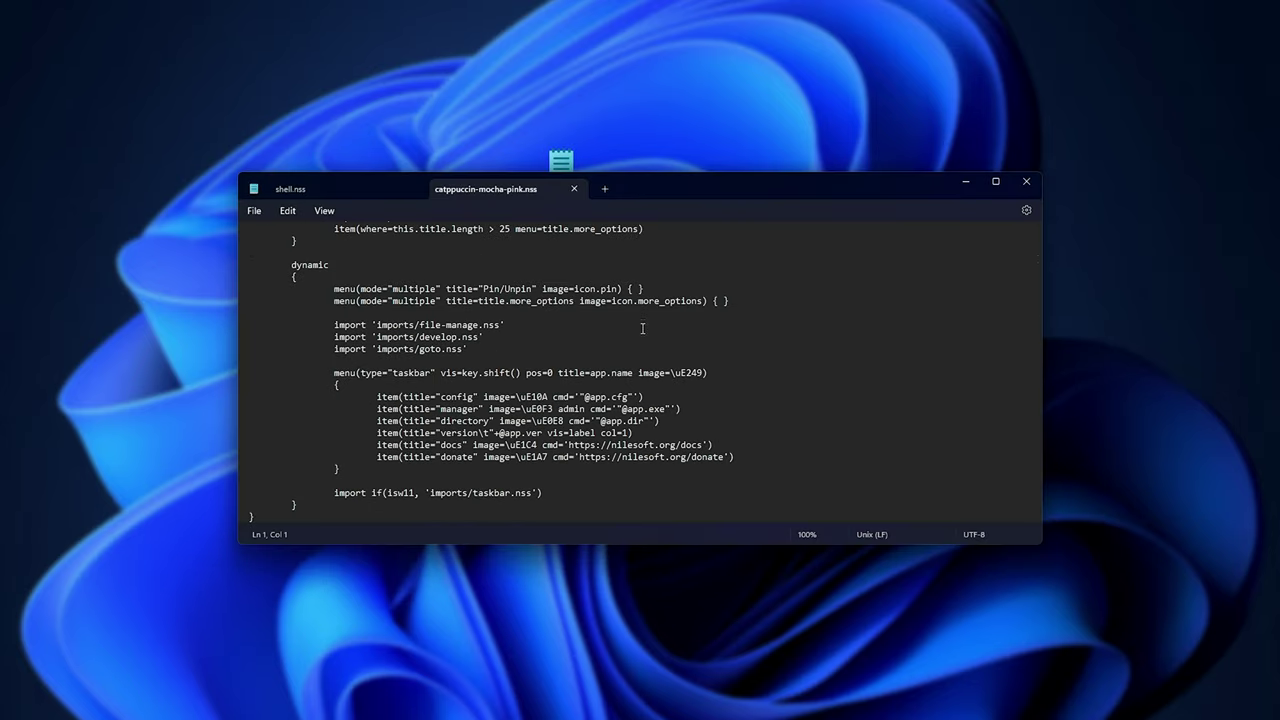
{"action": "key", "text": "ctrl+Tab"}
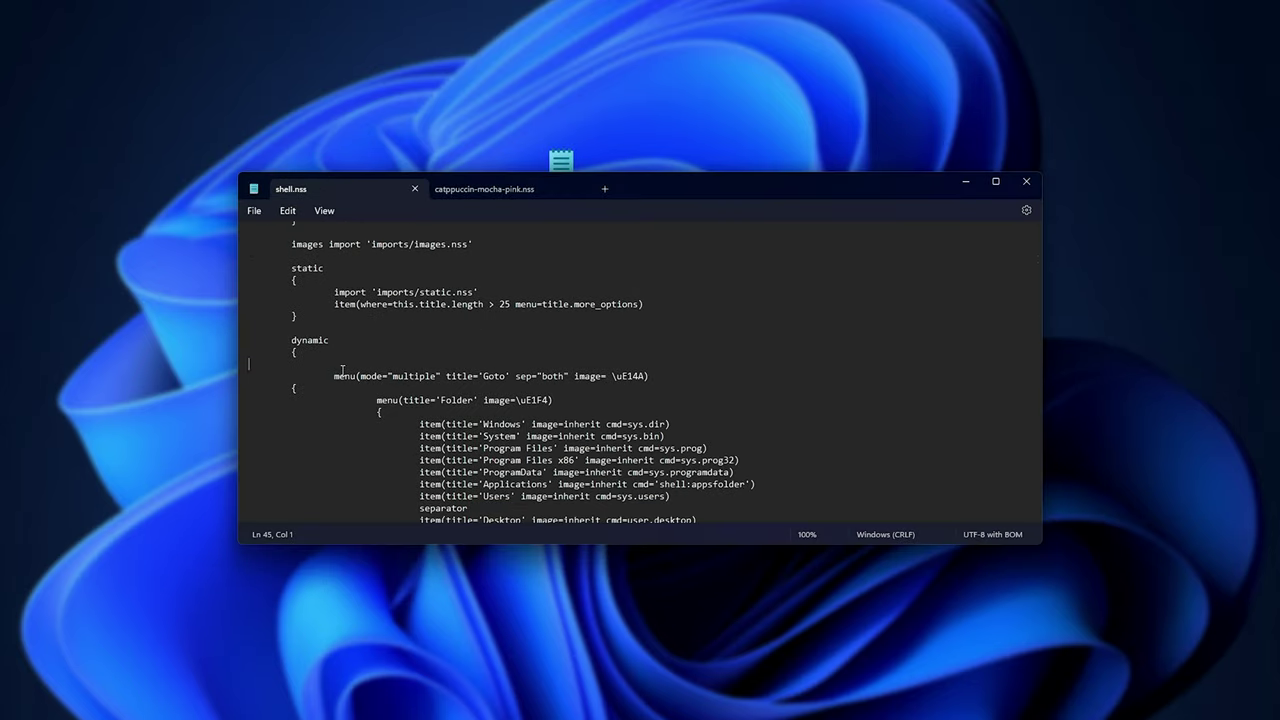
{"action": "scroll", "coordinate": [341, 378], "scroll_direction": "down", "scroll_amount": 8}
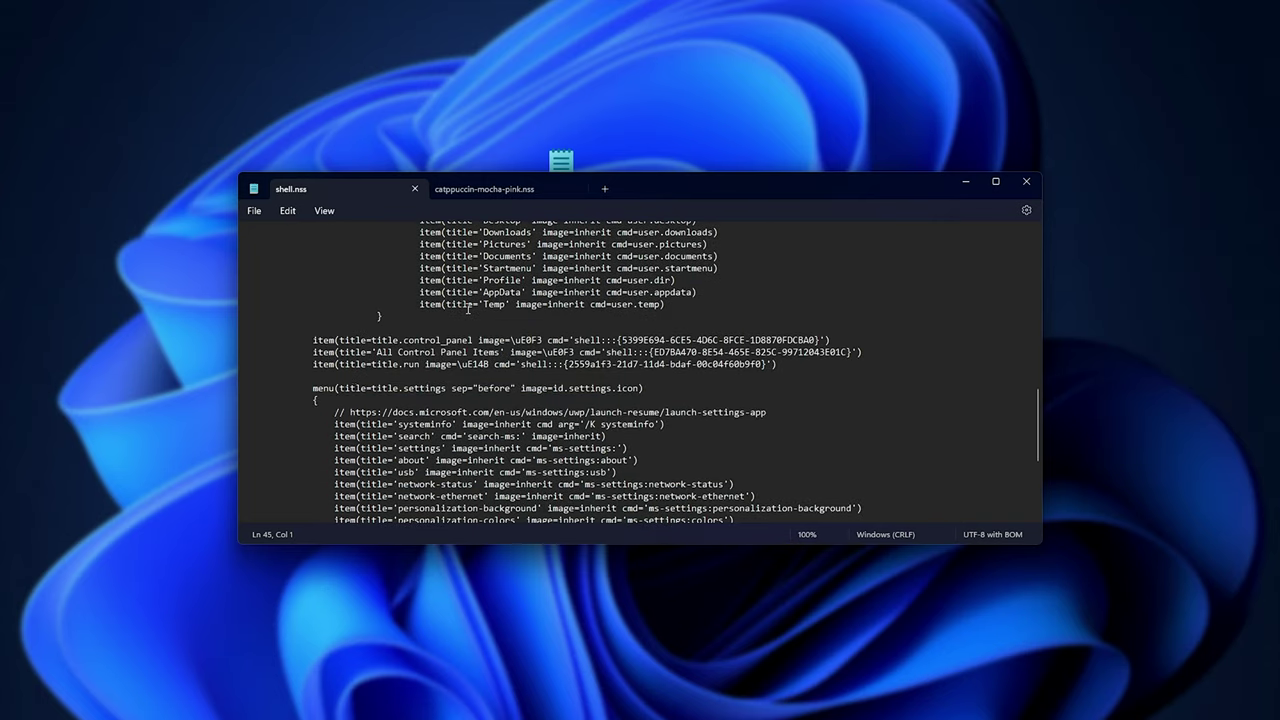
{"action": "left_click", "coordinate": [458, 316], "text": "shift"}
{"action": "scroll", "coordinate": [472, 222], "scroll_direction": "up", "scroll_amount": 5}
{"action": "key", "text": "ctrl+Tab"}
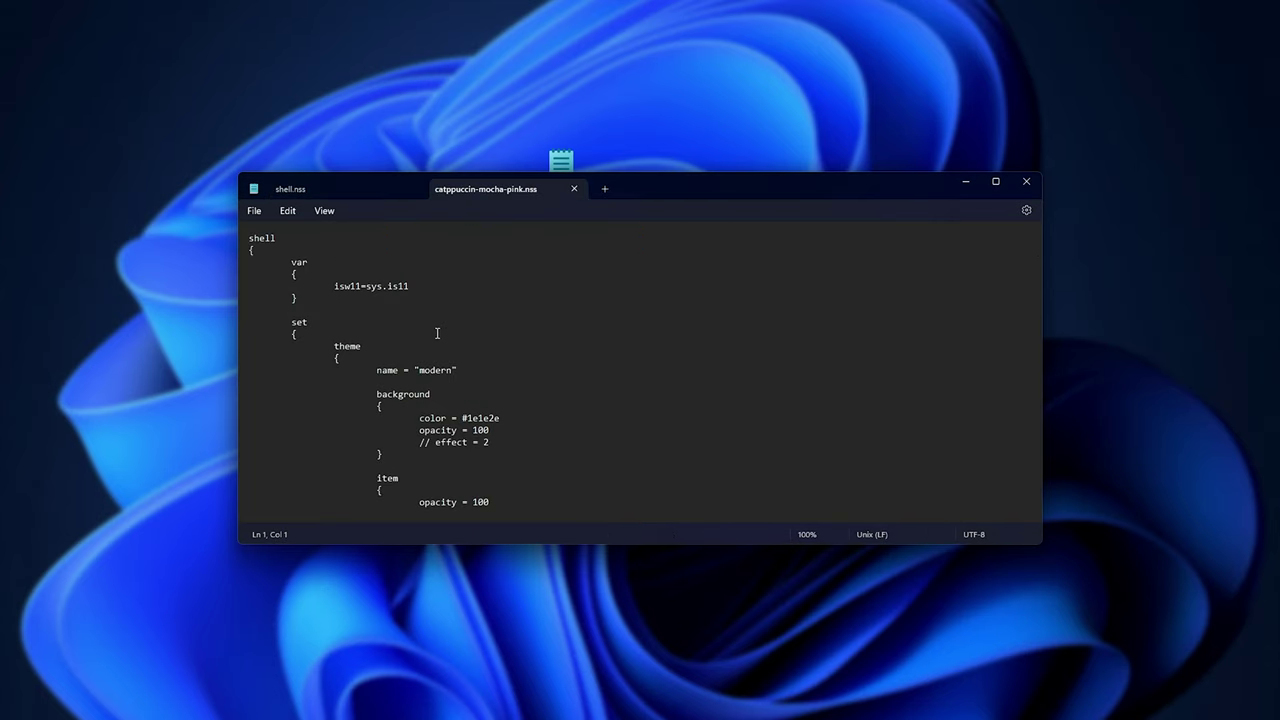
- Paste the Goto menu block into the dynamic section of catppuccin-mocha-pink.nss, then save and close the file
{"action": "scroll", "coordinate": [437, 334], "scroll_direction": "down", "scroll_amount": 15}
{"action": "left_click", "coordinate": [408, 288]}
{"action": "scroll", "coordinate": [434, 324], "scroll_direction": "up", "scroll_amount": 12}
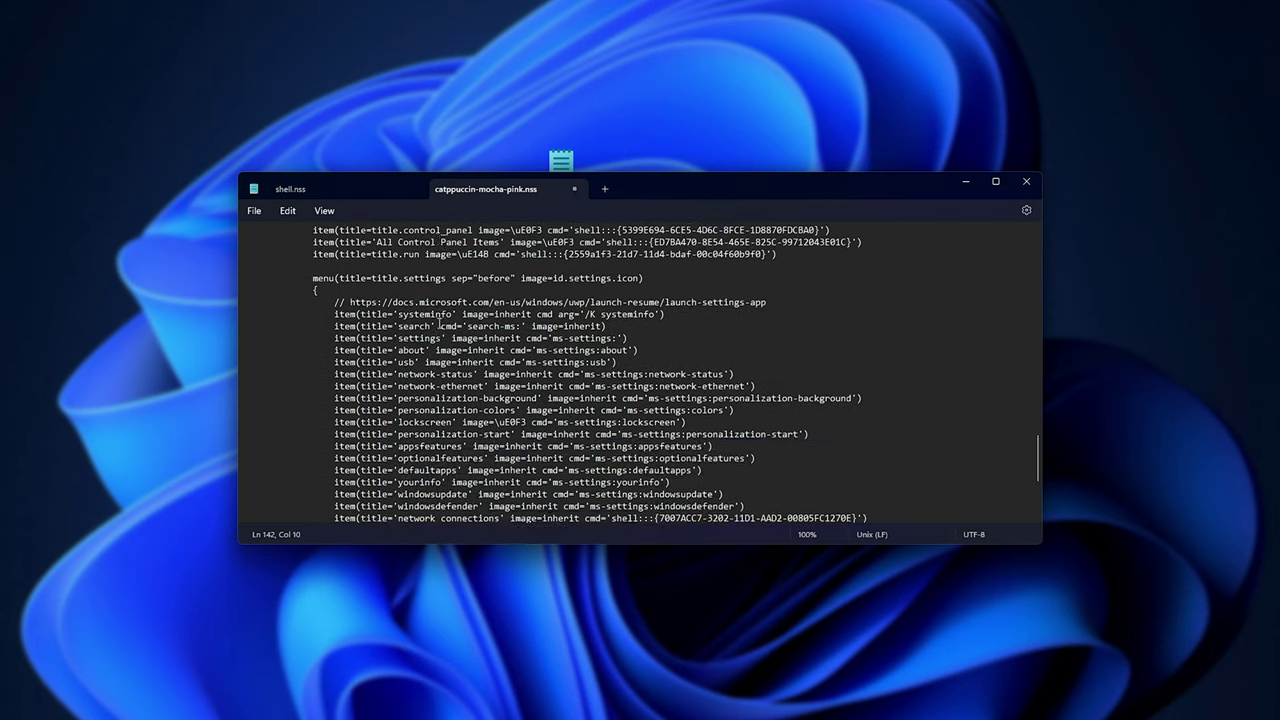
{"action": "left_click", "coordinate": [574, 188]}
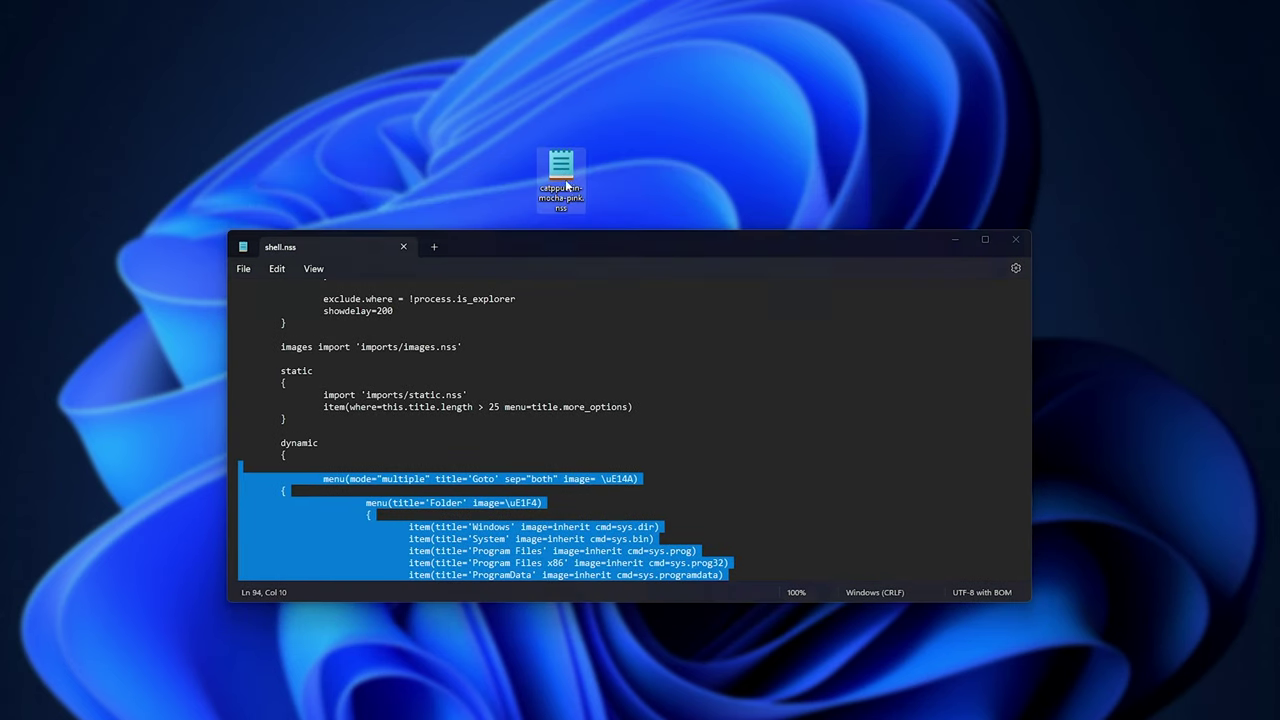
- Rename the theme file to shell.nss and move it into the Nilesoft Shell program folder, replacing the existing file
{"action": "left_click", "coordinate": [572, 197]}
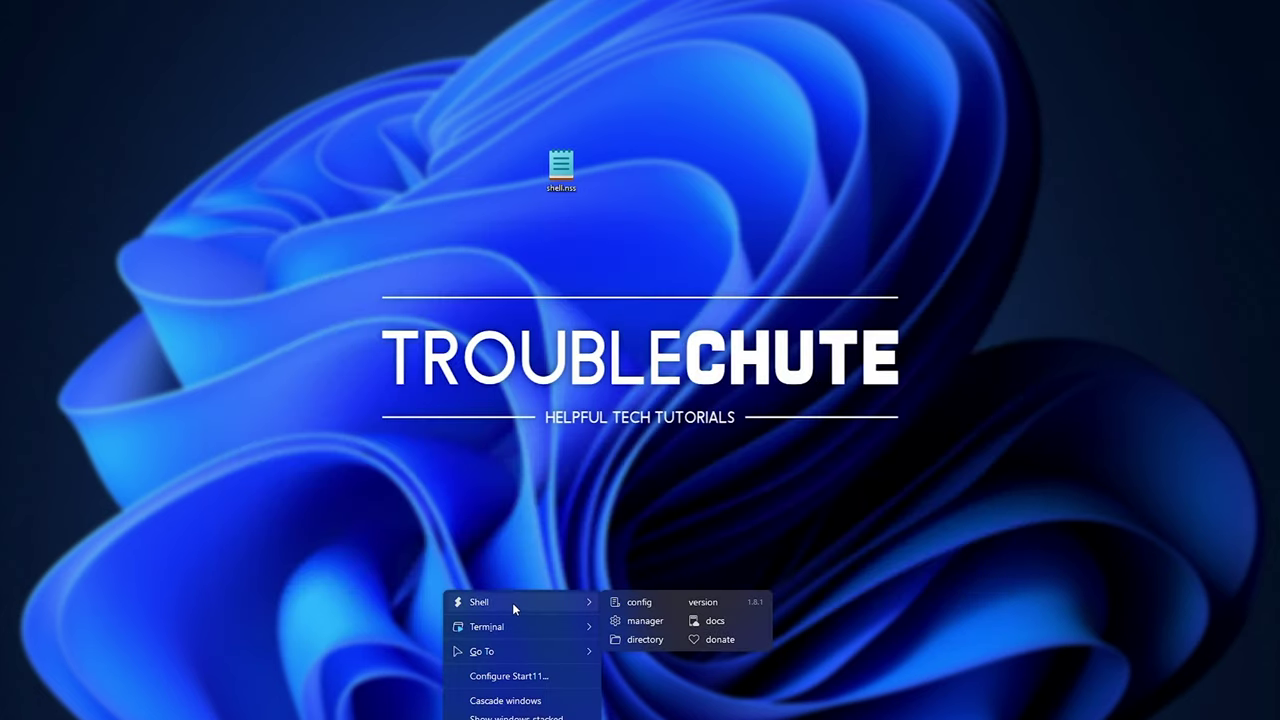
{"action": "left_click", "coordinate": [645, 639]}
{"action": "left_click_drag", "start_coordinate": [590, 131], "coordinate": [582, 236]}
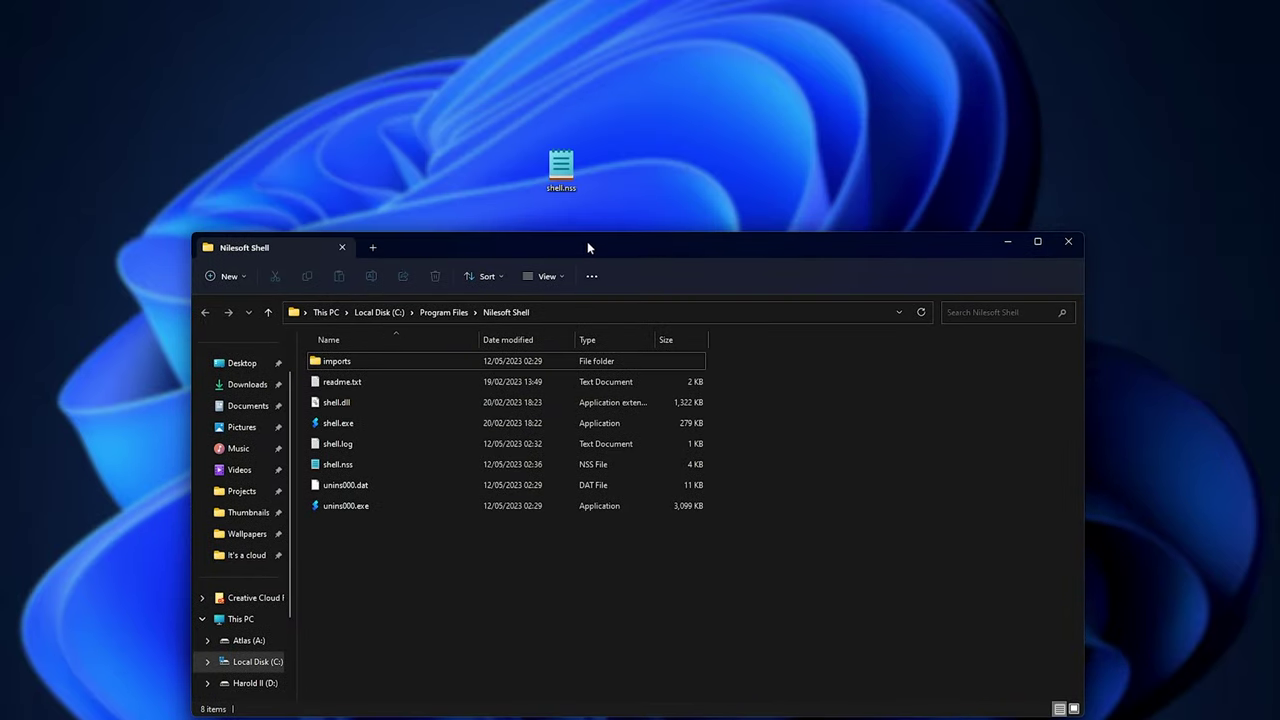
{"action": "left_click_drag", "start_coordinate": [725, 354], "coordinate": [745, 480]}
{"action": "left_click", "coordinate": [686, 243]}
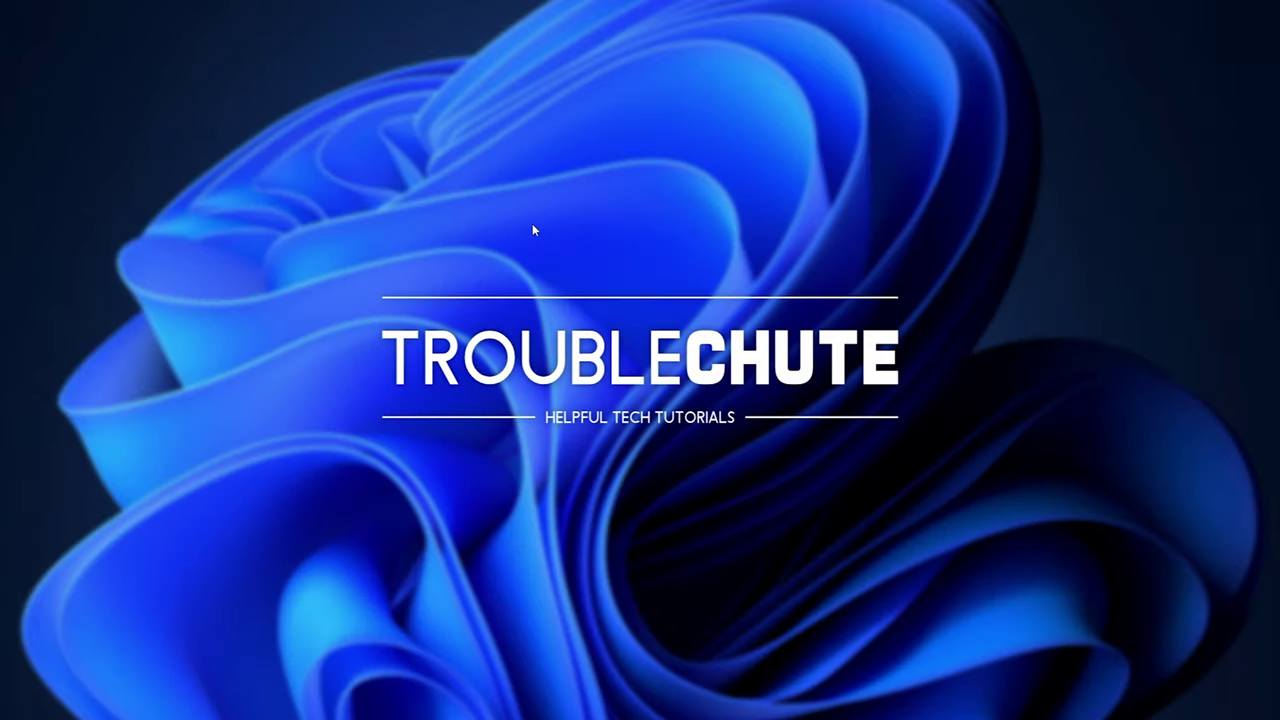
- Reopen the desktop's context menu to check the Catppuccin theme, including the View and New submenus
{"action": "right_click", "coordinate": [532, 223]}
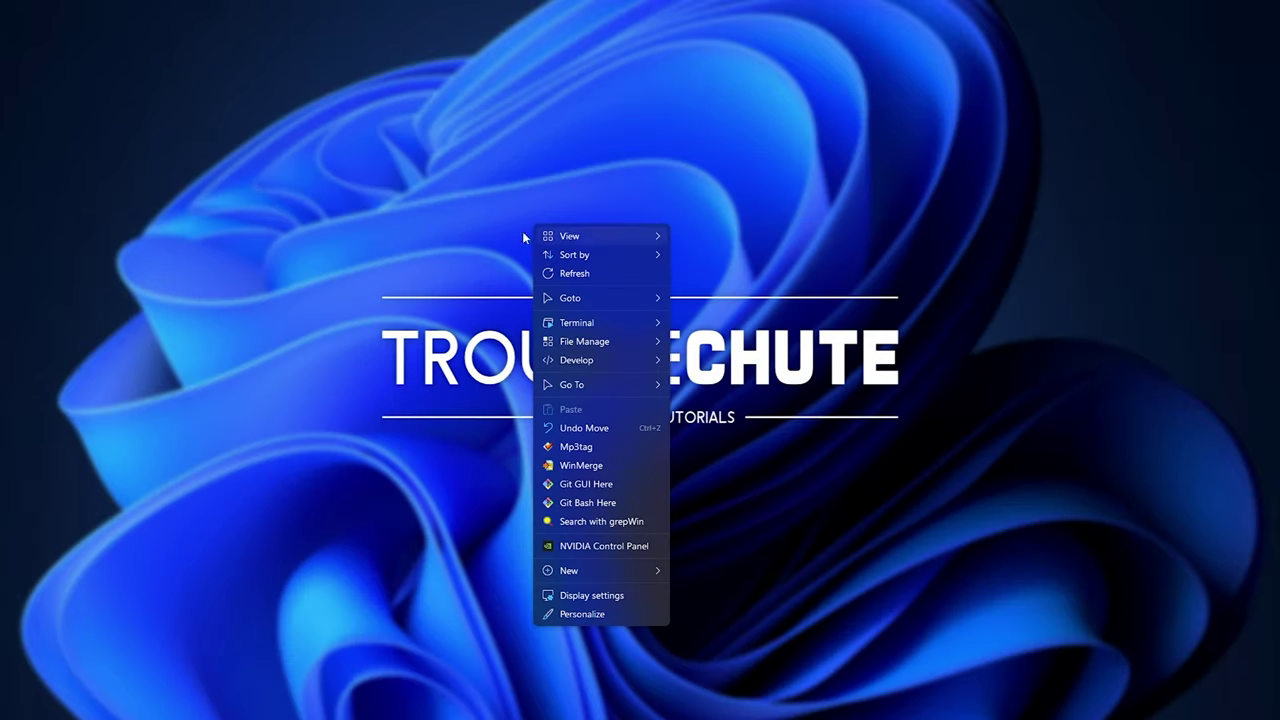
{"action": "key", "text": "Escape"}
{"action": "right_click", "coordinate": [487, 200]}
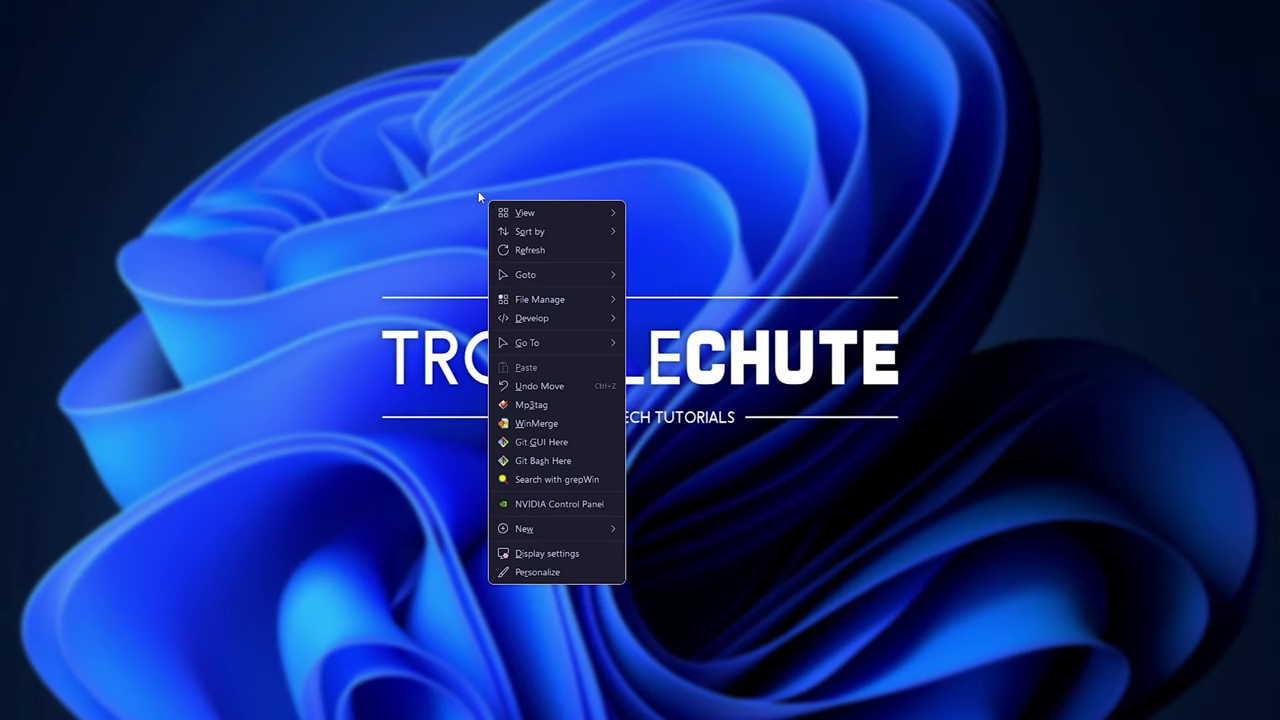
{"action": "mouse_move", "coordinate": [575, 213]}
{"action": "mouse_move", "coordinate": [587, 531]}
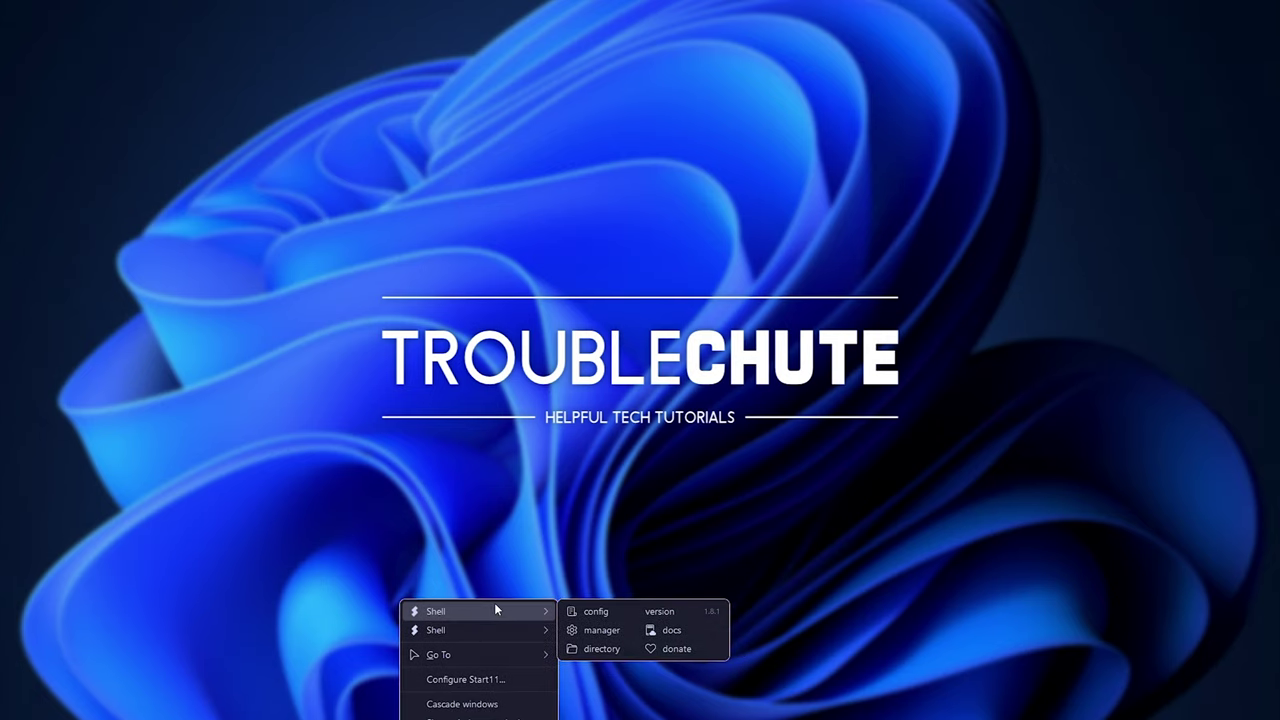
- Open the Shell config from the taskbar's context menu, set the background opacity to 75 and check the desktop's context menu
{"action": "left_click", "coordinate": [597, 611]}
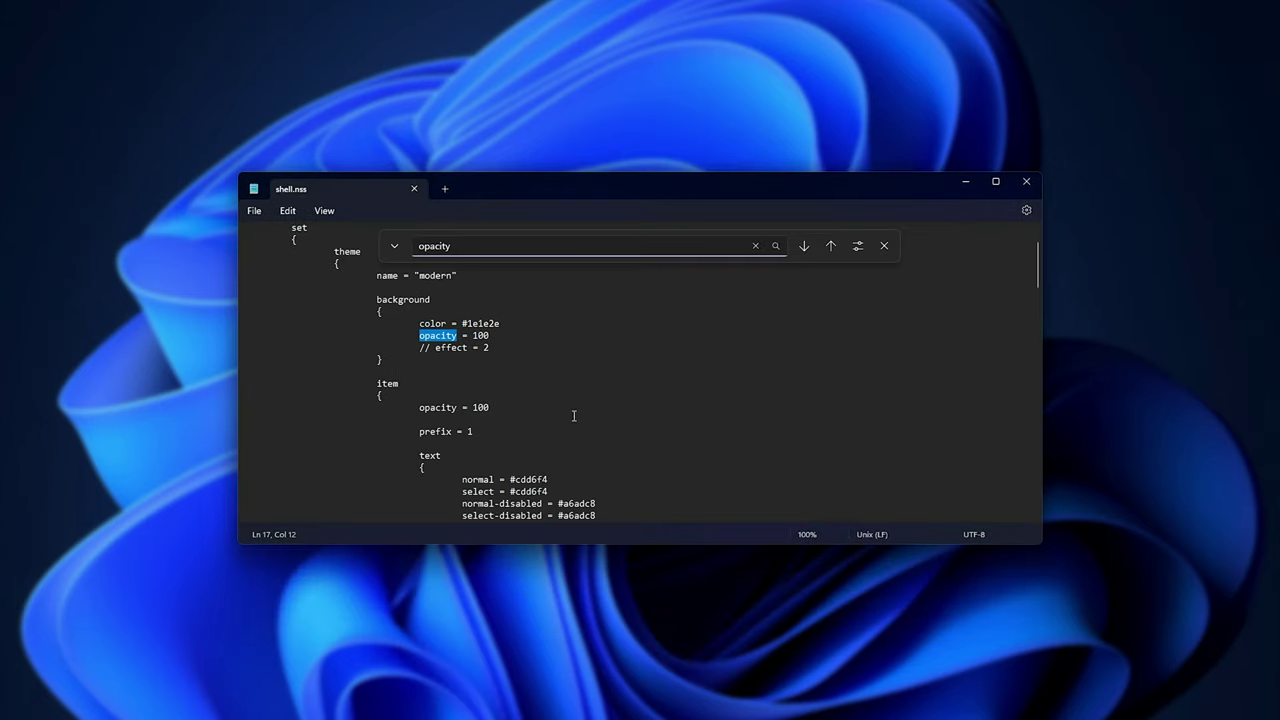
{"action": "scroll", "coordinate": [640, 380], "scroll_direction": "up", "scroll_amount": 2}
{"action": "double_click", "coordinate": [481, 407]}
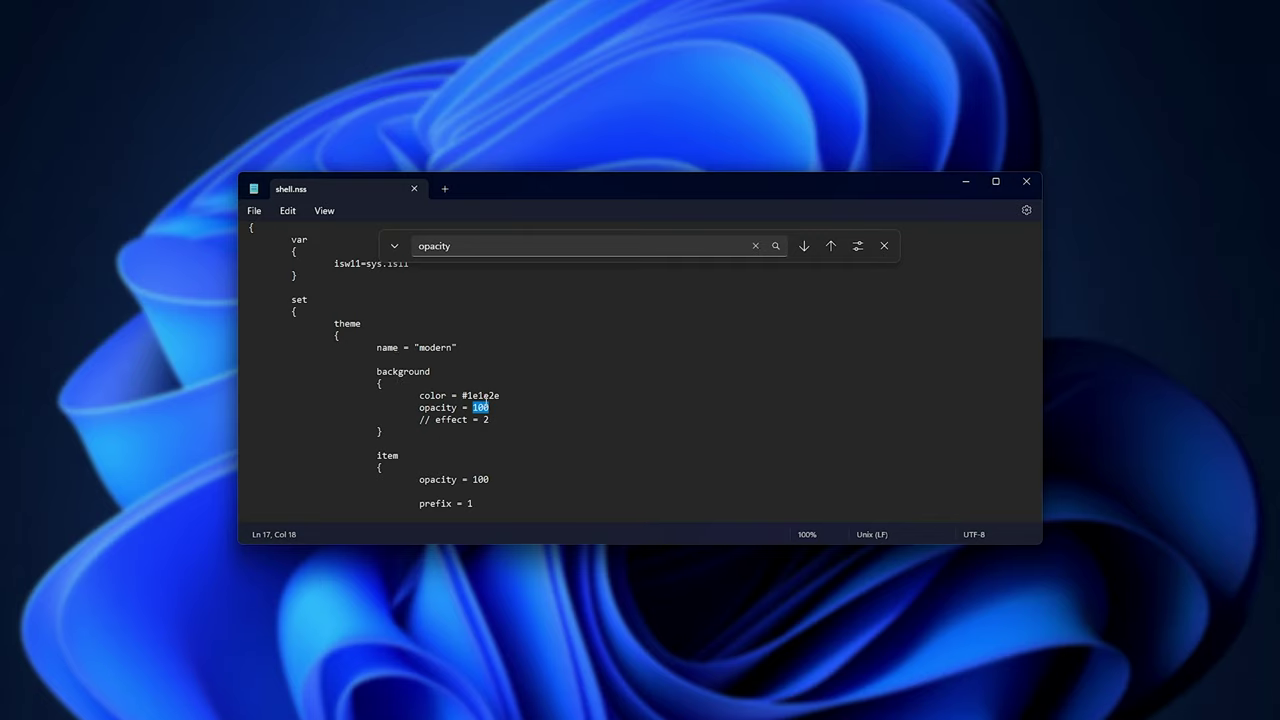
{"action": "type", "text": "75"}
{"action": "left_click", "coordinate": [965, 181]}
{"action": "right_click", "coordinate": [482, 200]}
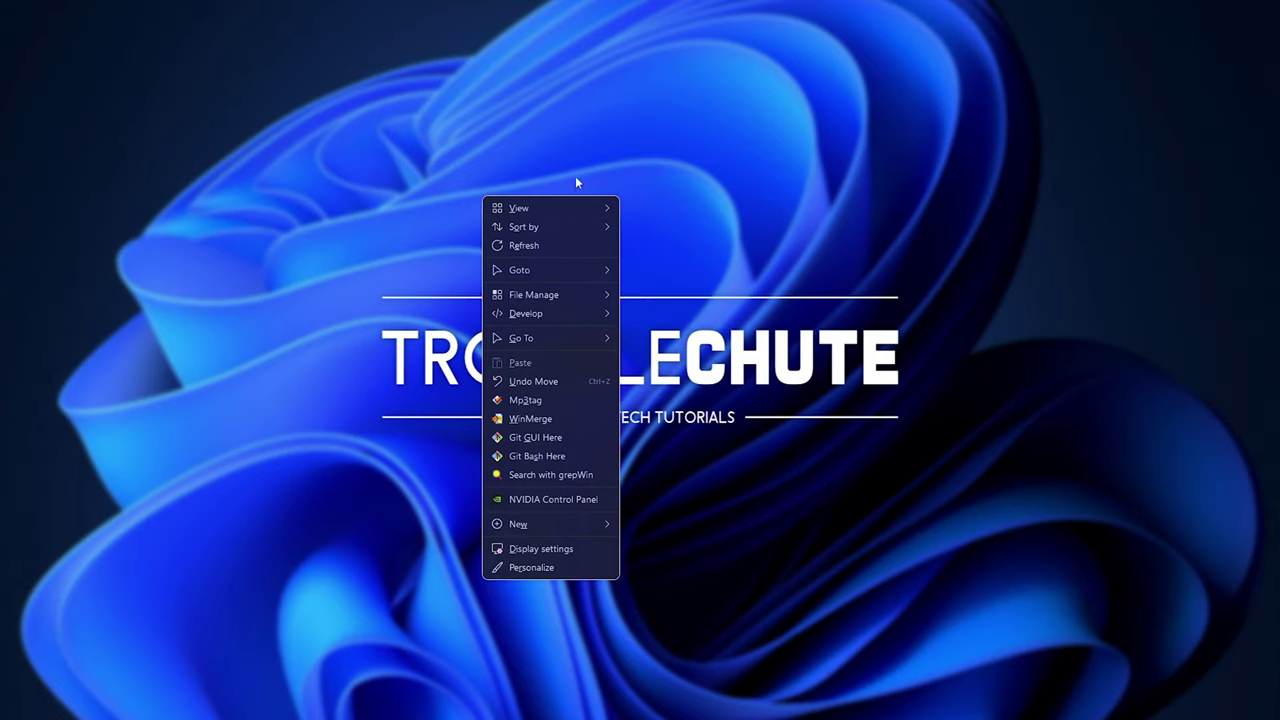
- Set the background opacity in shell.nss to 30
{"action": "left_click", "coordinate": [770, 229]}
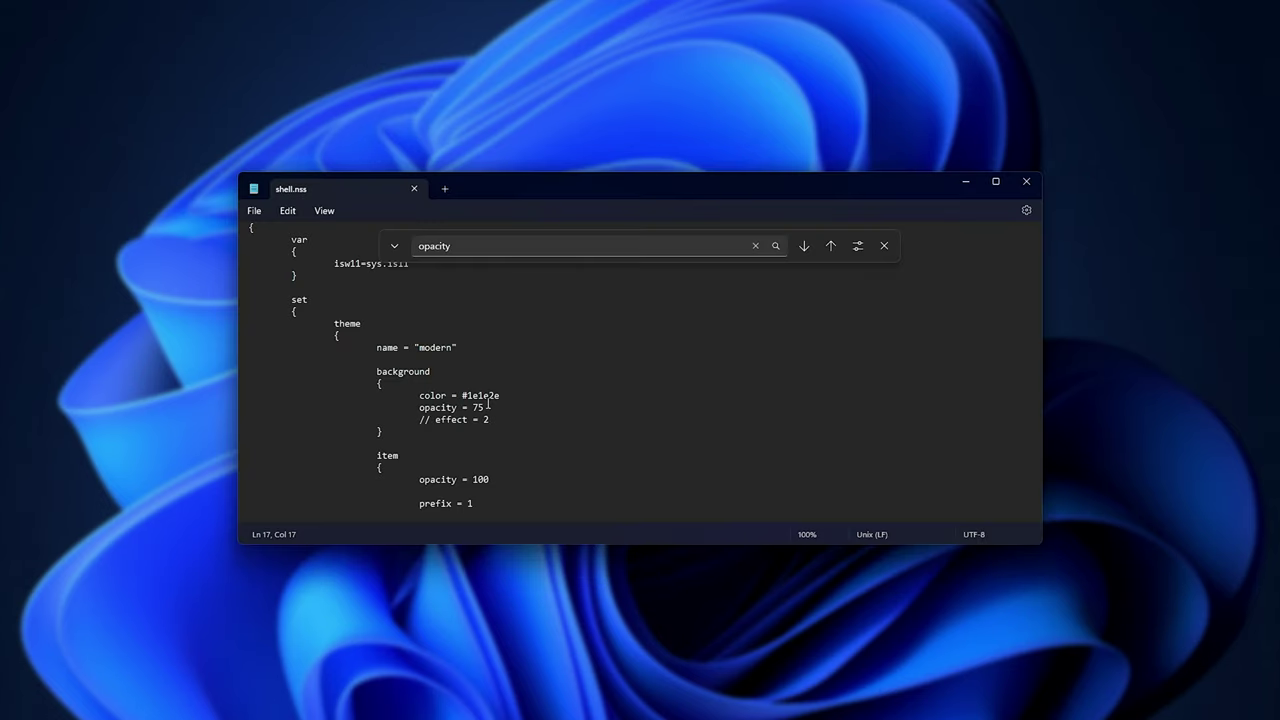
{"action": "double_click", "coordinate": [488, 404]}
{"action": "type", "text": "50"}
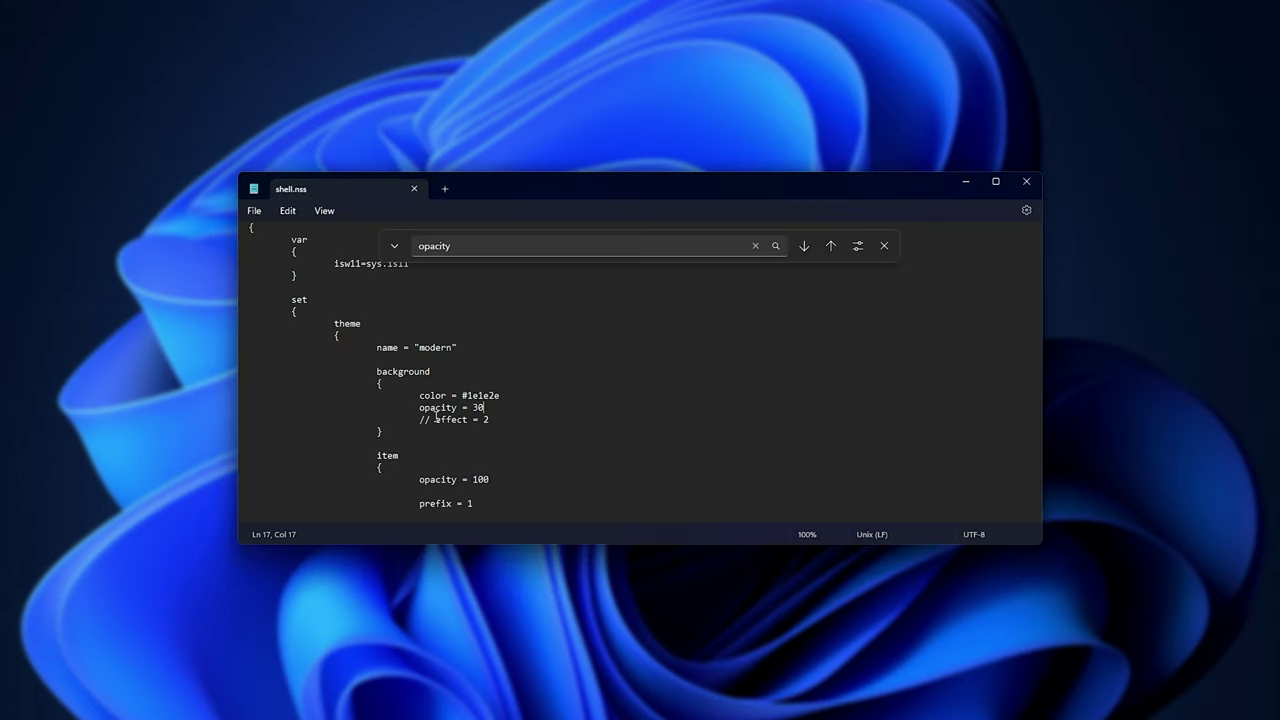
- Uncomment the effect = 2 line in the background block and check the desktop's context menu
{"action": "key", "text": "Delete"}
{"action": "key", "text": "Delete"}
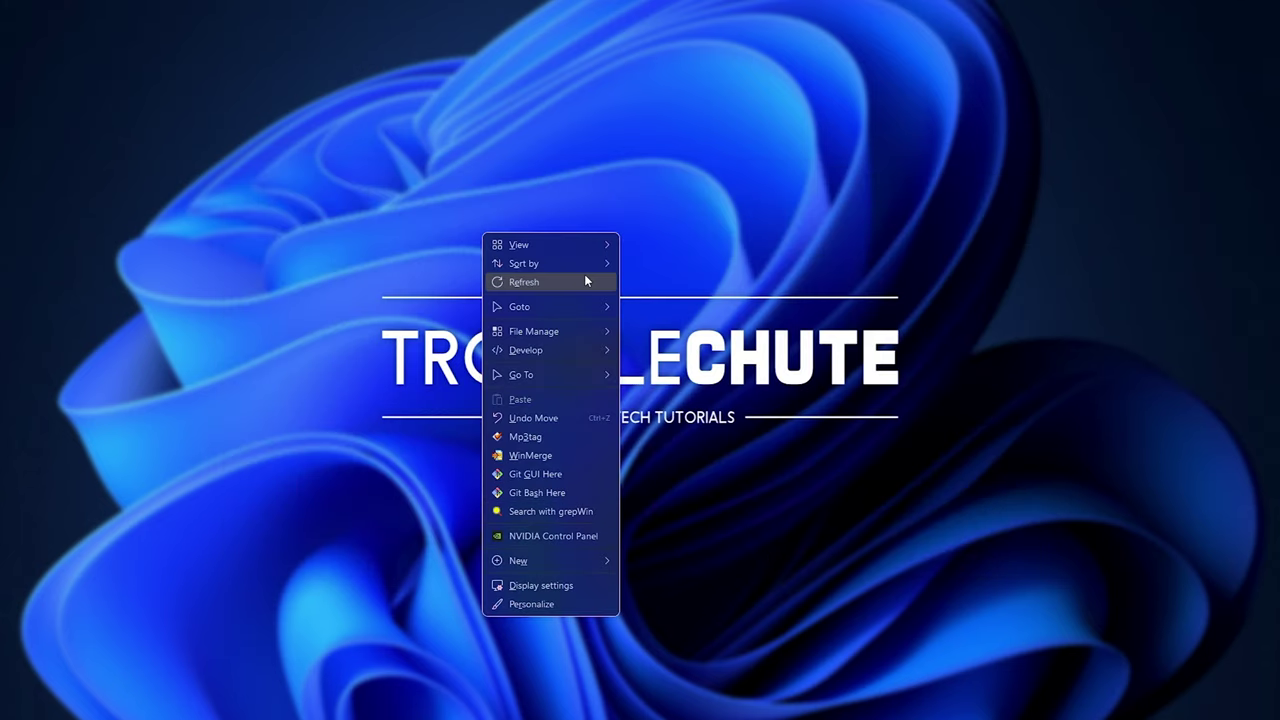
{"action": "left_click", "coordinate": [715, 154]}
{"action": "right_click", "coordinate": [492, 197]}
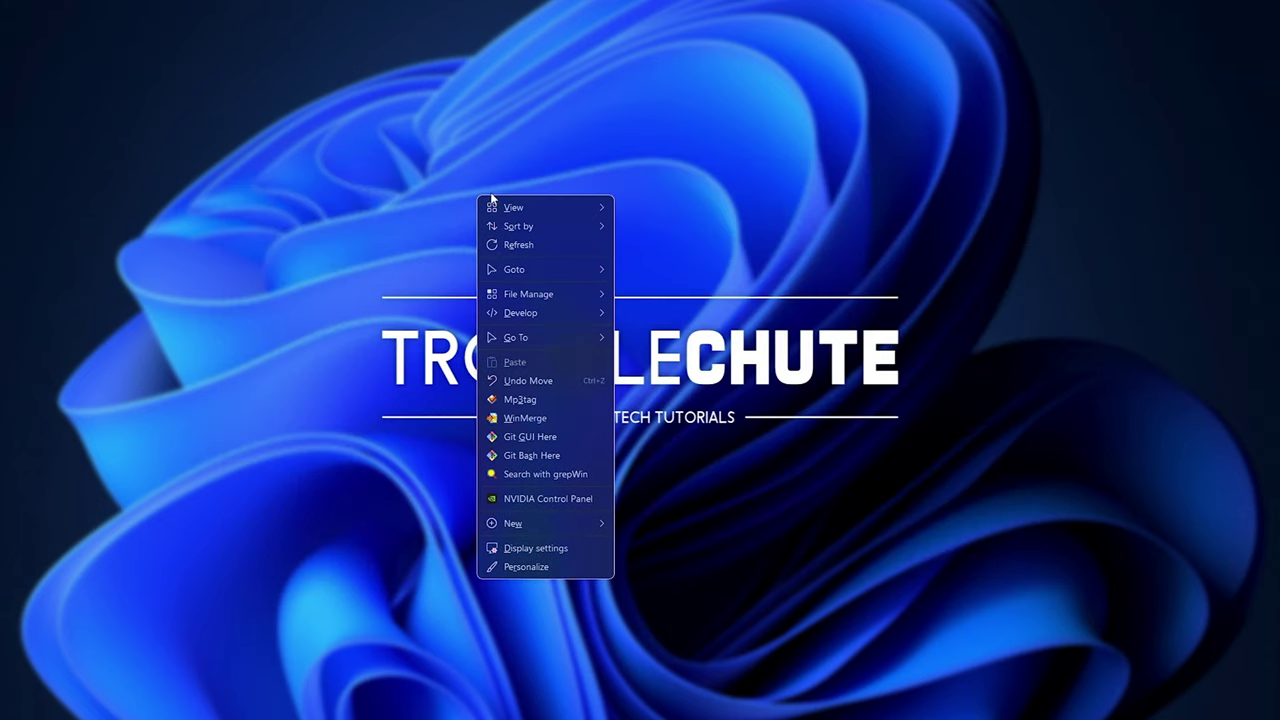
{"action": "mouse_move", "coordinate": [554, 246]}
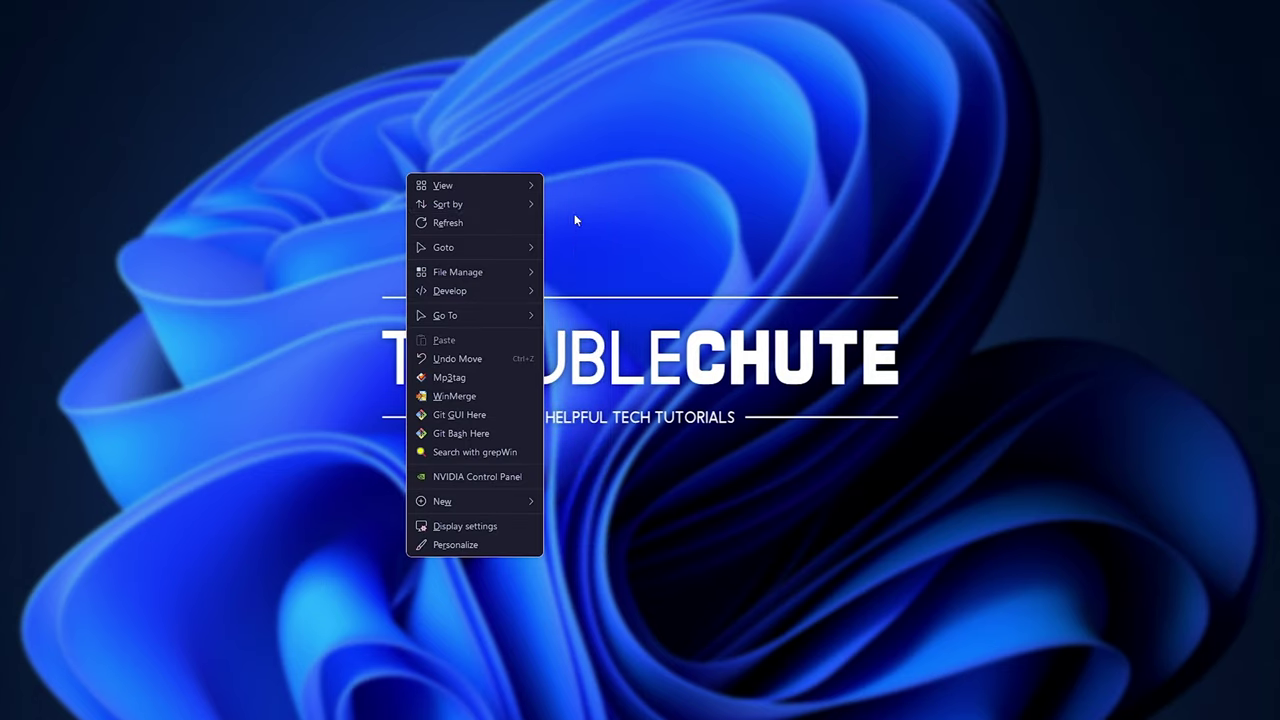
- Reopen the desktop's context menu and look through its File Manage submenu, including Select
{"action": "left_click", "coordinate": [519, 150]}
{"action": "right_click", "coordinate": [535, 187]}
{"action": "mouse_move", "coordinate": [590, 285]}
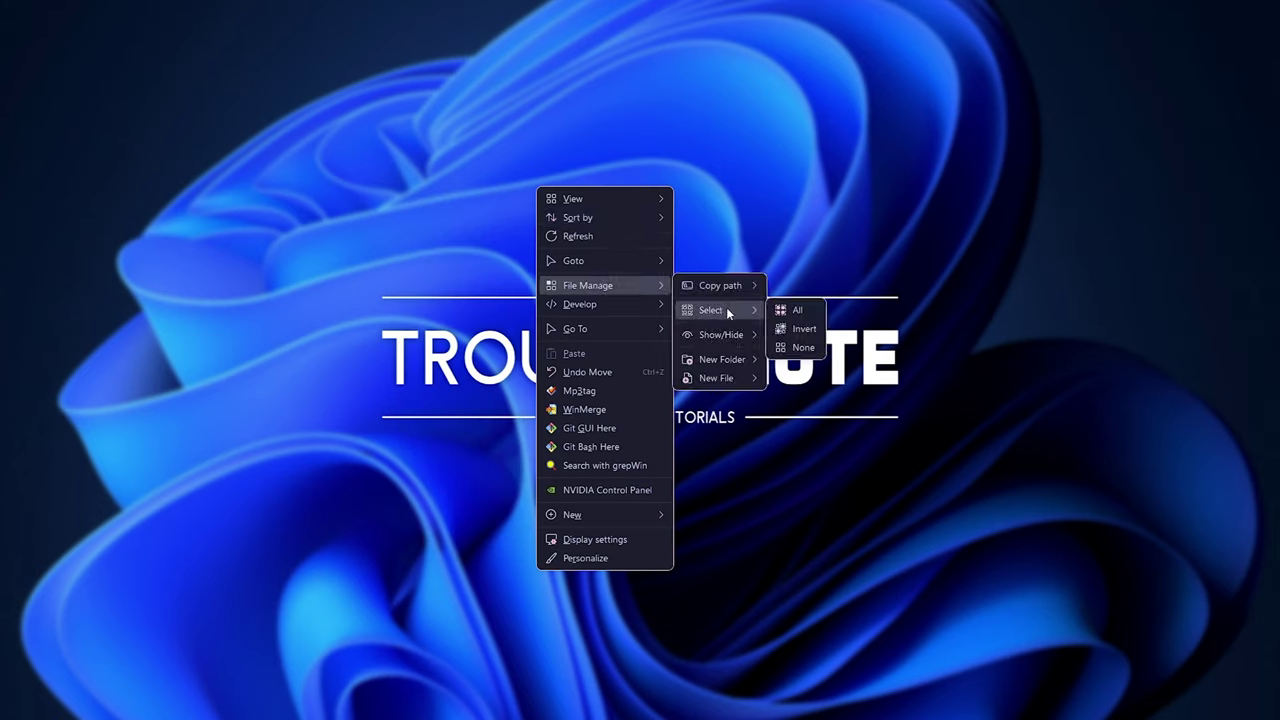
{"action": "mouse_move", "coordinate": [727, 333]}
{"action": "mouse_move", "coordinate": [629, 310]}
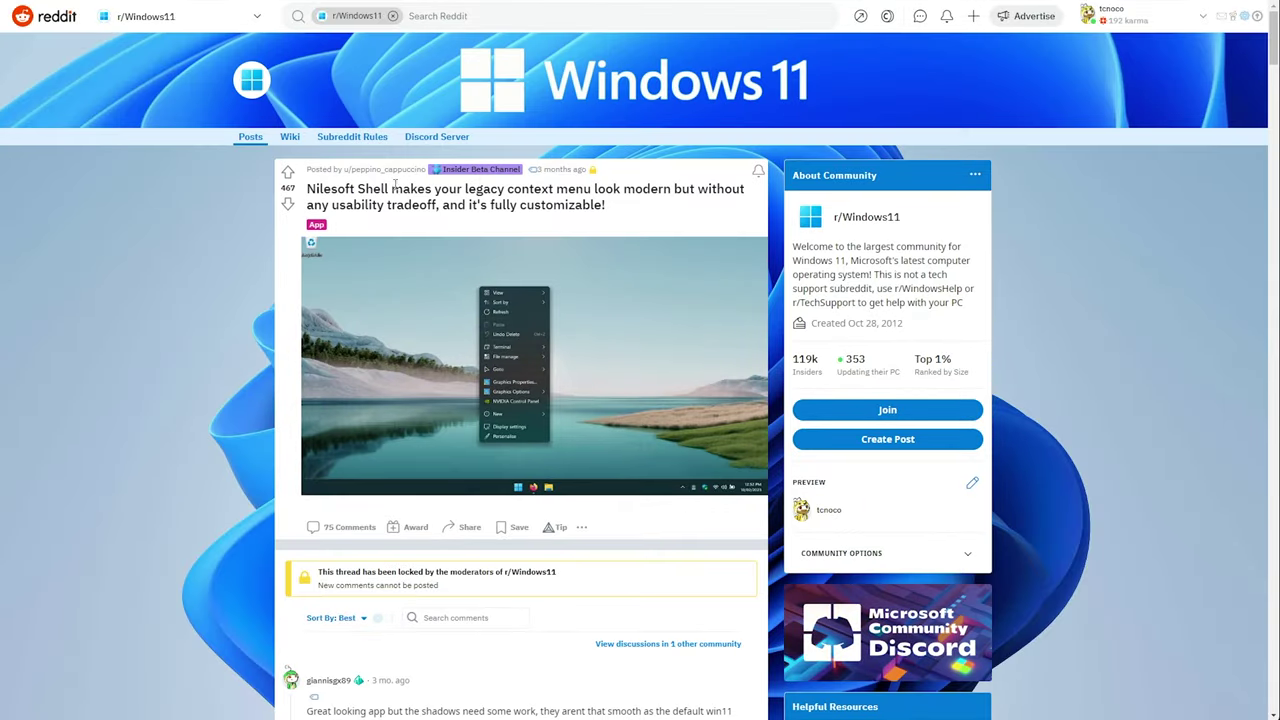
- Read the r/Windows11 Reddit post about Nilesoft Shell modernizing the legacy context menu
{"action": "left_click_drag", "start_coordinate": [307, 190], "coordinate": [388, 190]}
{"action": "left_click_drag", "start_coordinate": [465, 190], "coordinate": [590, 188]}
{"action": "double_click", "coordinate": [655, 189]}
{"action": "left_click_drag", "start_coordinate": [332, 205], "coordinate": [436, 205]}
{"action": "scroll", "coordinate": [634, 386], "scroll_direction": "down", "scroll_amount": 8}
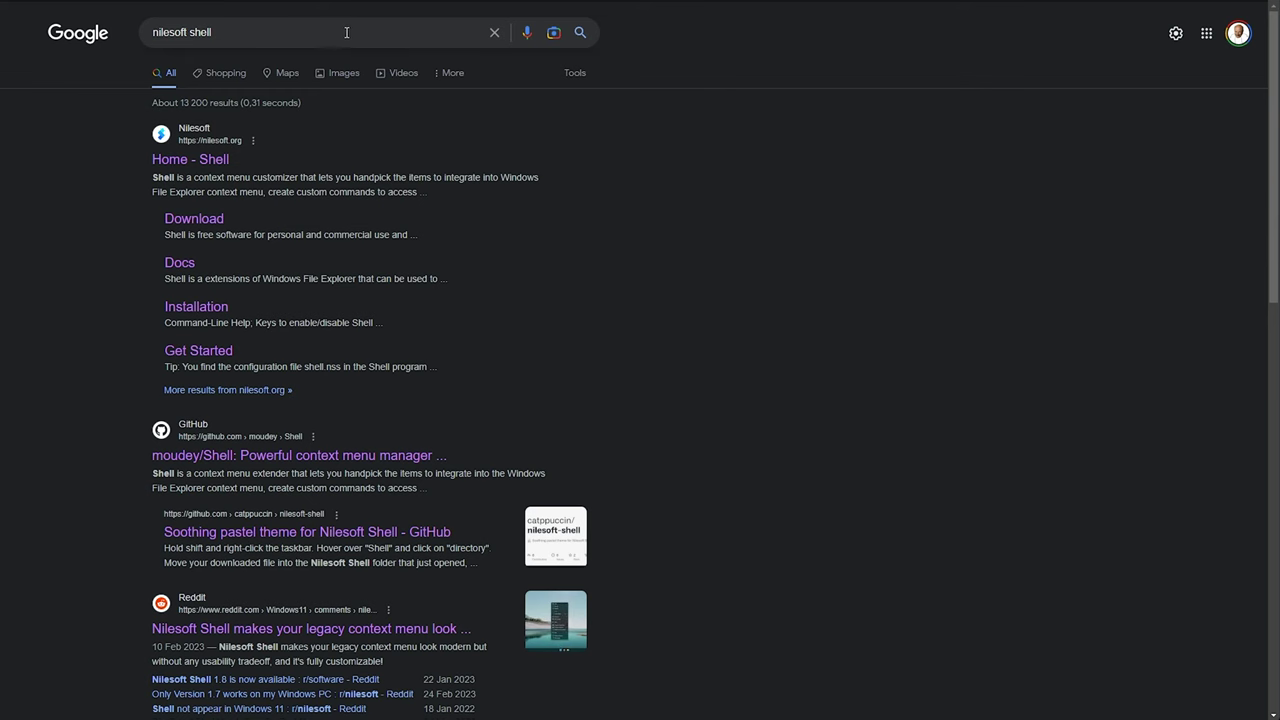
- Search Google for "nilesoft shell snippets" and open the Nilesoft Shell home page
{"action": "left_click", "coordinate": [352, 32]}
{"action": "type", "text": "snippets"}
{"action": "key", "text": "Return"}
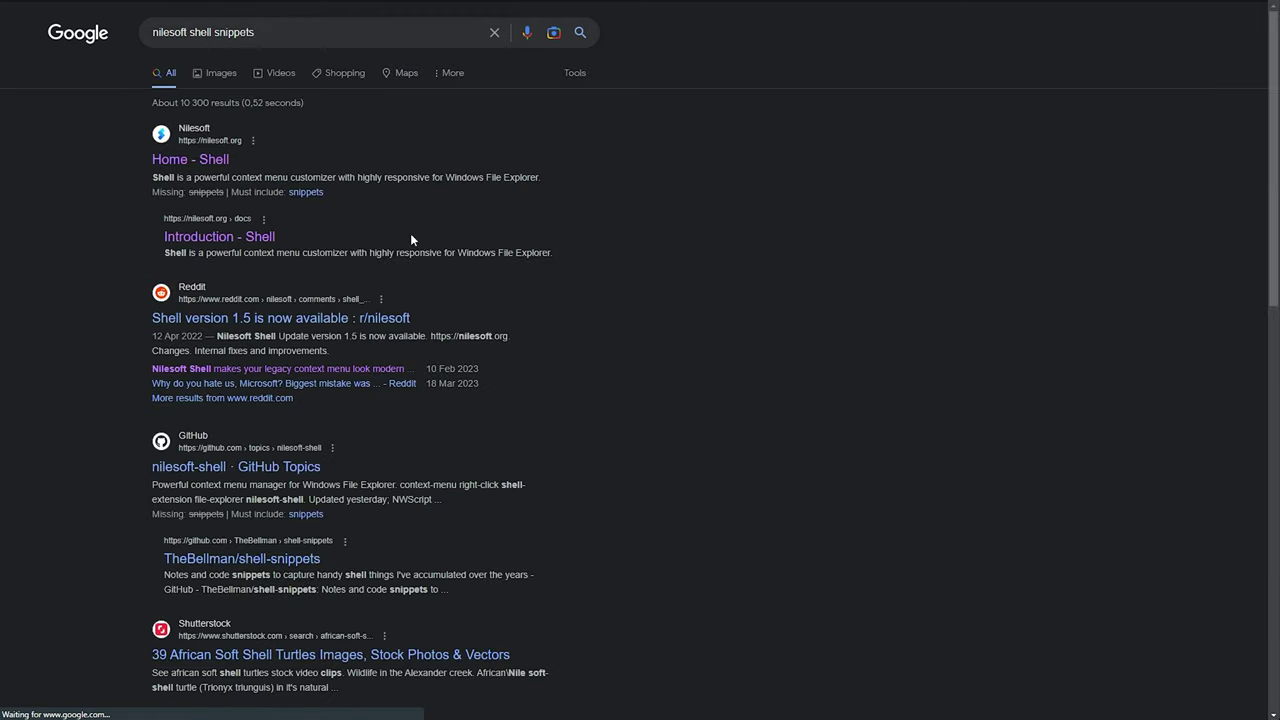
{"action": "left_click", "coordinate": [190, 160]}
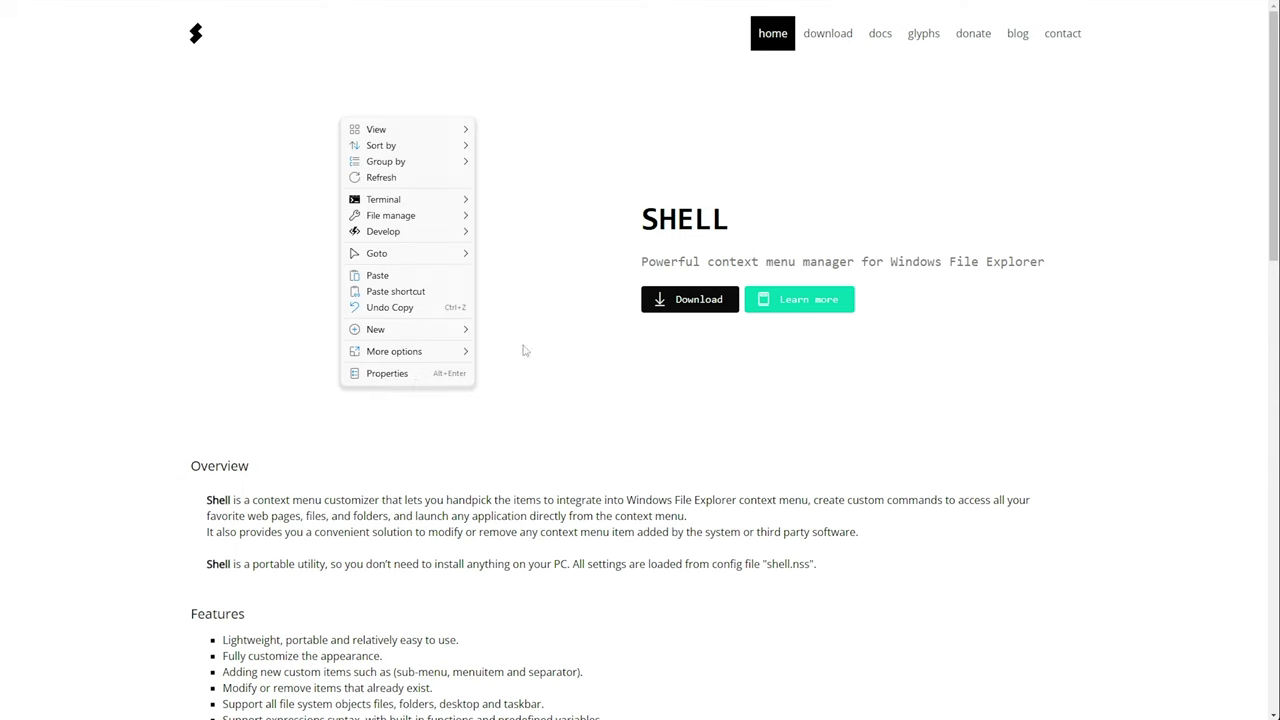
- Visit the site's docs and blog, then open the Gradient effect post
{"action": "left_click", "coordinate": [884, 37]}
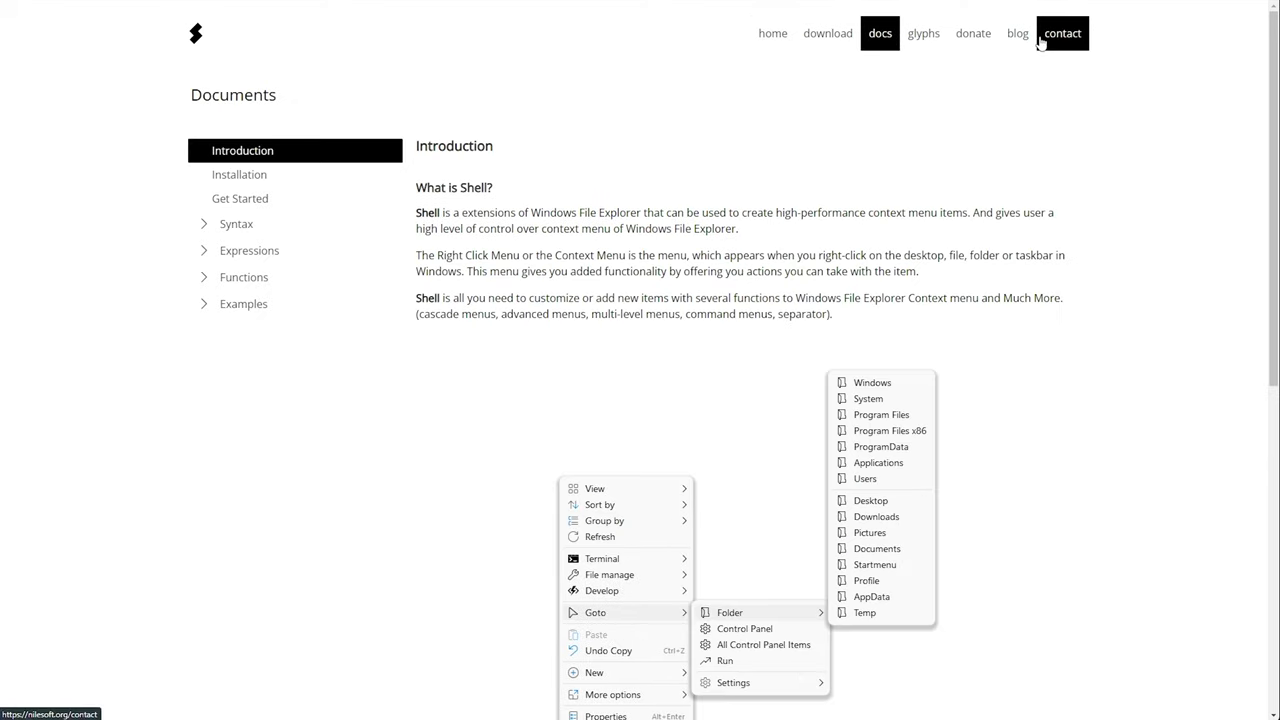
{"action": "left_click", "coordinate": [1045, 38]}
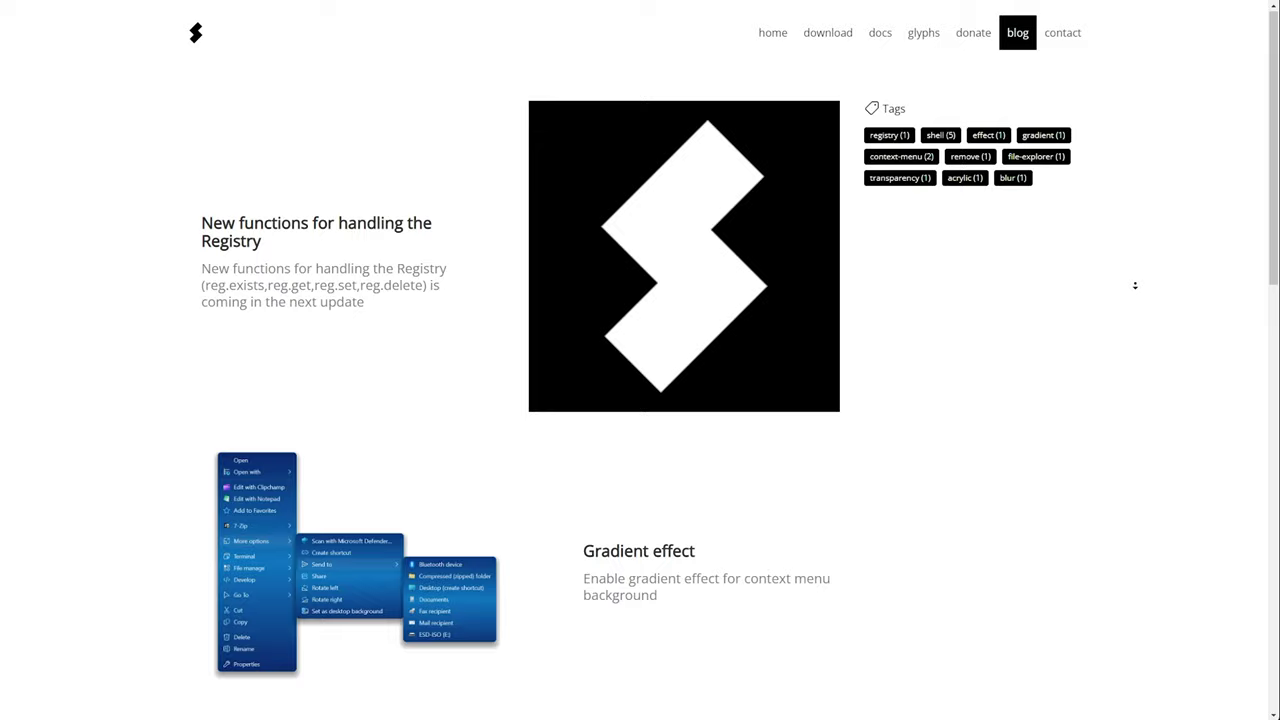
{"action": "scroll", "coordinate": [1150, 355], "scroll_direction": "down", "scroll_amount": 5}
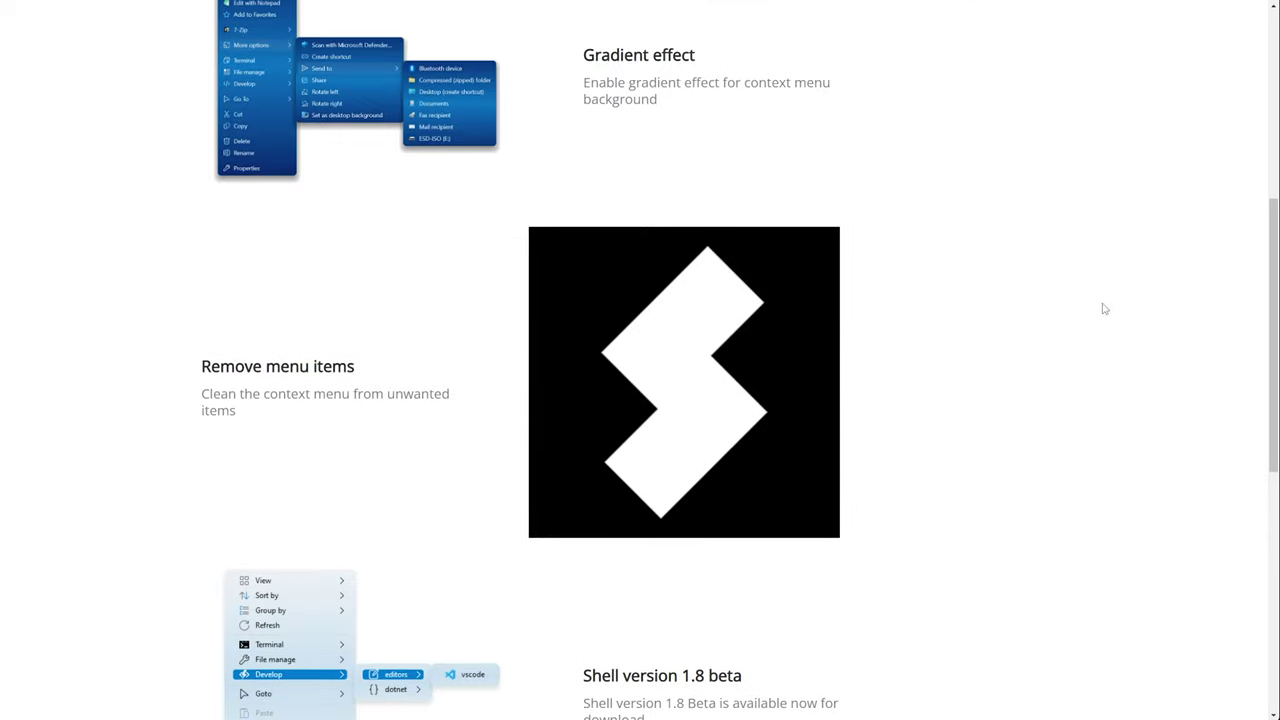
{"action": "scroll", "coordinate": [600, 409], "scroll_direction": "up", "scroll_amount": 4}
{"action": "left_click", "coordinate": [600, 409]}
{"action": "scroll", "coordinate": [600, 407], "scroll_direction": "up", "scroll_amount": 4}
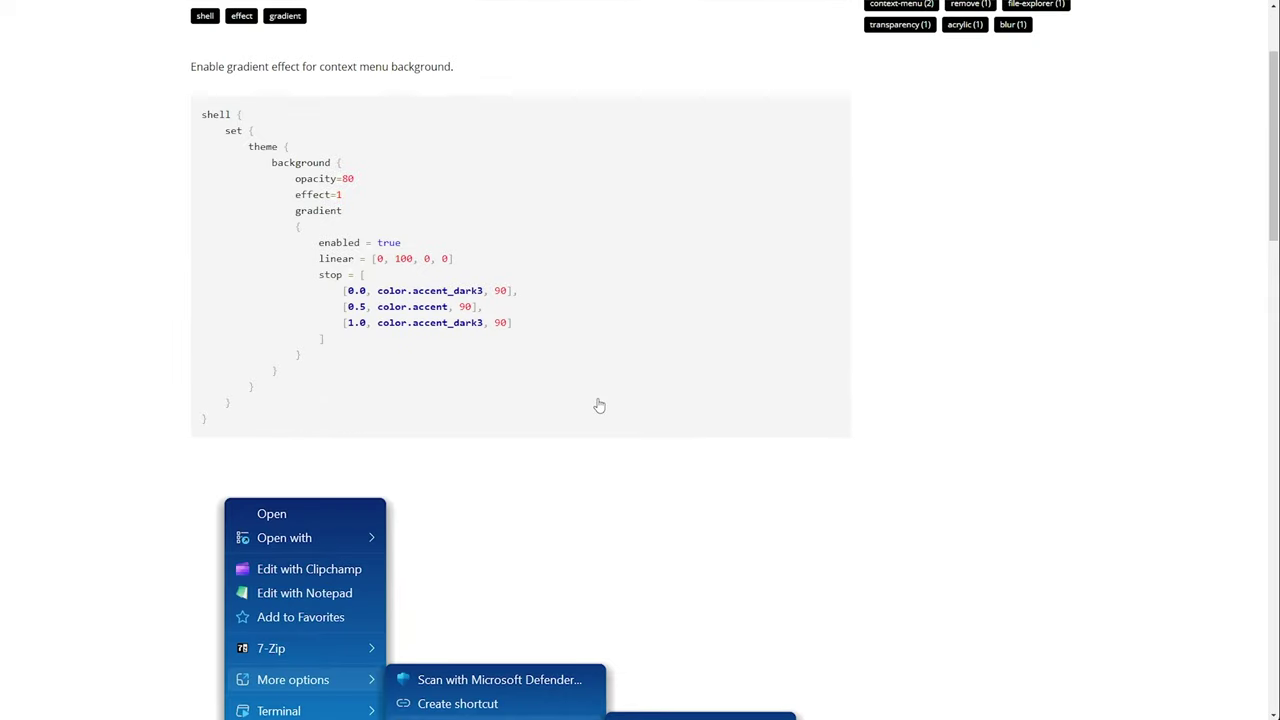
- Read the admin's comment on implementing the gradient and locate the background block in shell.nss
{"action": "scroll", "coordinate": [600, 405], "scroll_direction": "down", "scroll_amount": 10}
{"action": "left_click_drag", "start_coordinate": [318, 353], "coordinate": [640, 354]}
{"action": "left_click", "coordinate": [638, 389]}
{"action": "scroll", "coordinate": [636, 388], "scroll_direction": "down", "scroll_amount": 2}
{"action": "key", "text": "alt+Tab"}
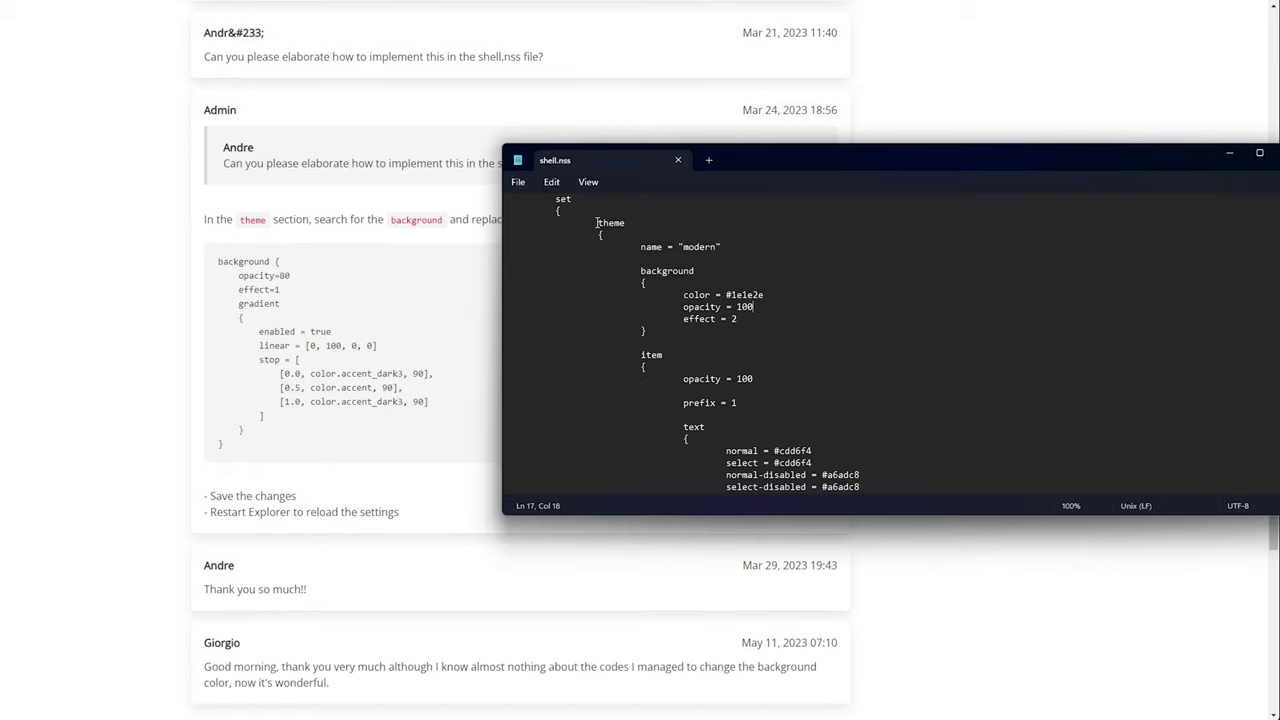
{"action": "double_click", "coordinate": [667, 271]}
{"action": "left_click_drag", "start_coordinate": [683, 295], "coordinate": [763, 295]}
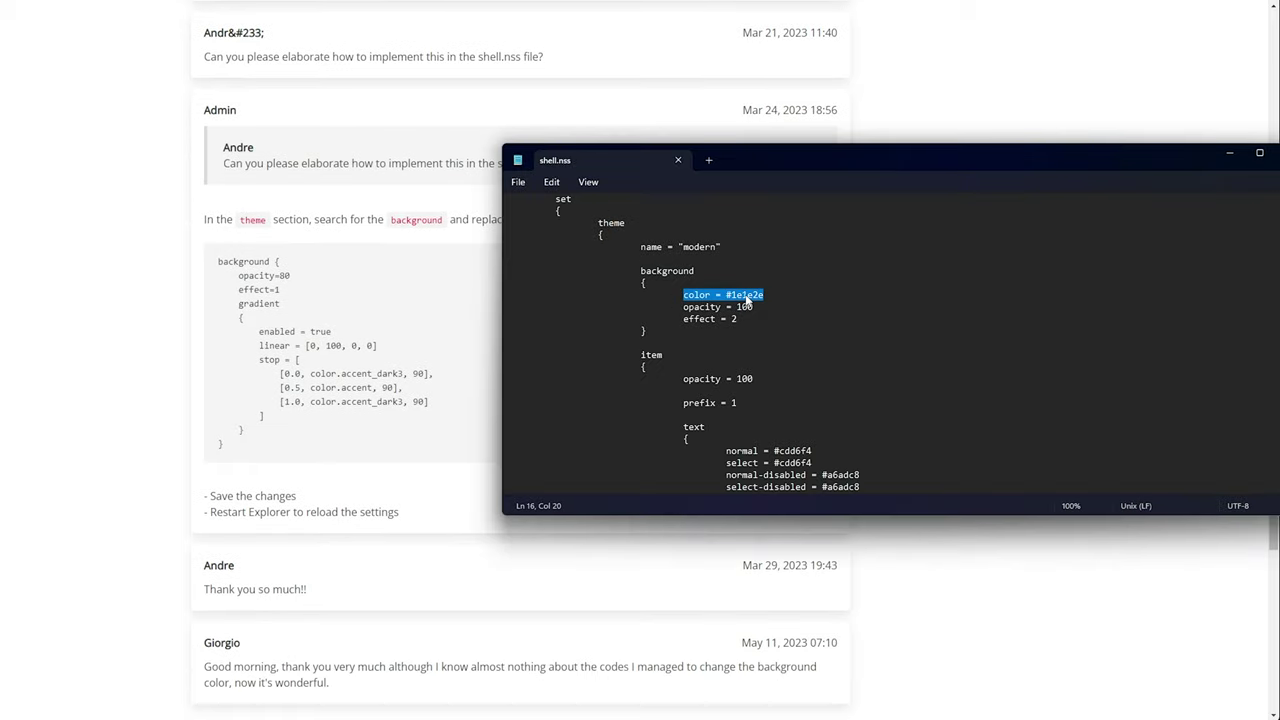
- Copy the gradient block from the admin's comment and paste it after effect = 2 in the background block of shell.nss
{"action": "left_click_drag", "start_coordinate": [283, 302], "coordinate": [329, 429]}
{"action": "key", "text": "ctrl+c"}
{"action": "key", "text": "alt+Tab"}
{"action": "key", "text": "Up"}
{"action": "key", "text": "Return"}
{"action": "key", "text": "ctrl+v"}
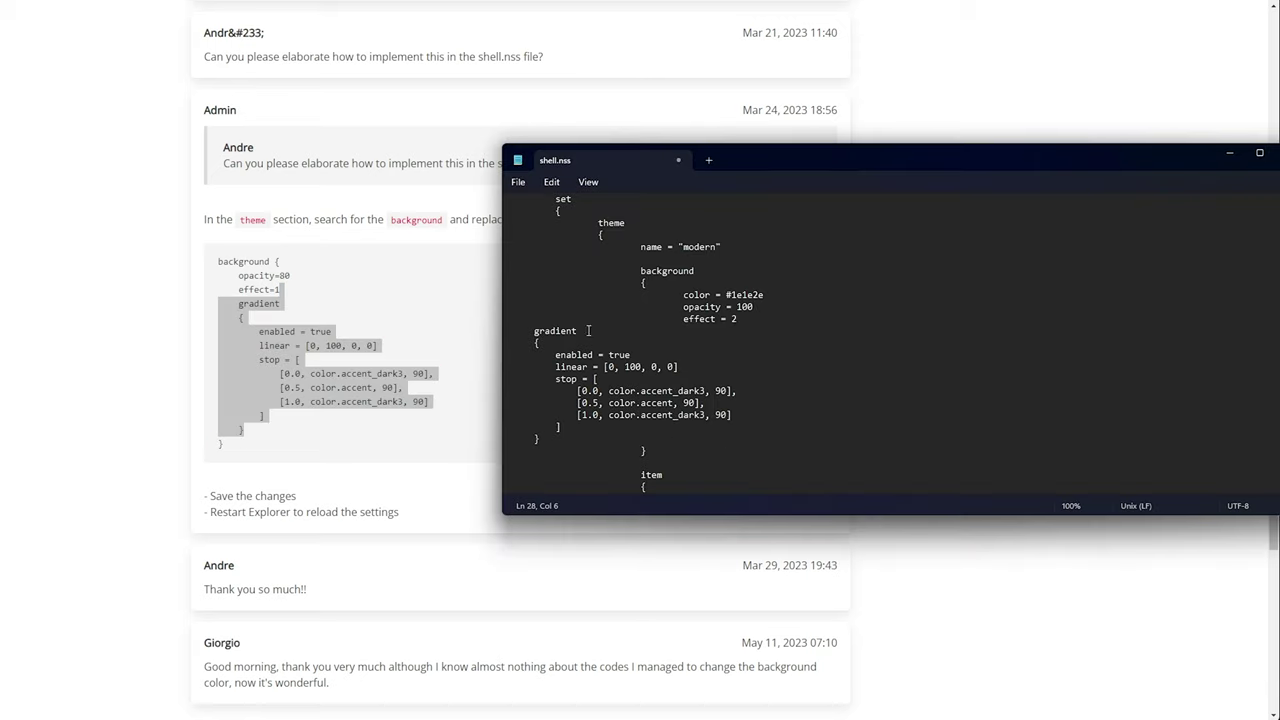
- Go to the Nilesoft Shell program folder and open shell.nss in Visual Studio Code
{"action": "mouse_move", "coordinate": [366, 719]}
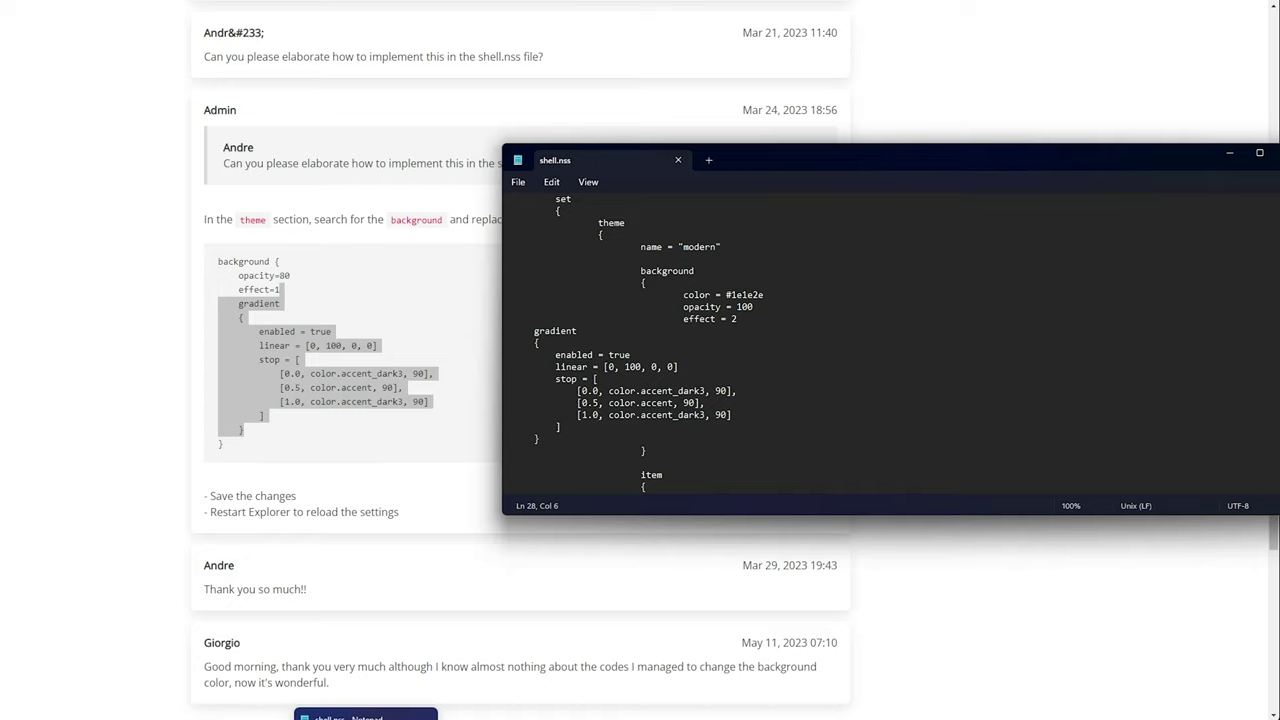
{"action": "right_click", "coordinate": [402, 718]}
{"action": "left_click", "coordinate": [580, 716]}
{"action": "right_click", "coordinate": [490, 505]}
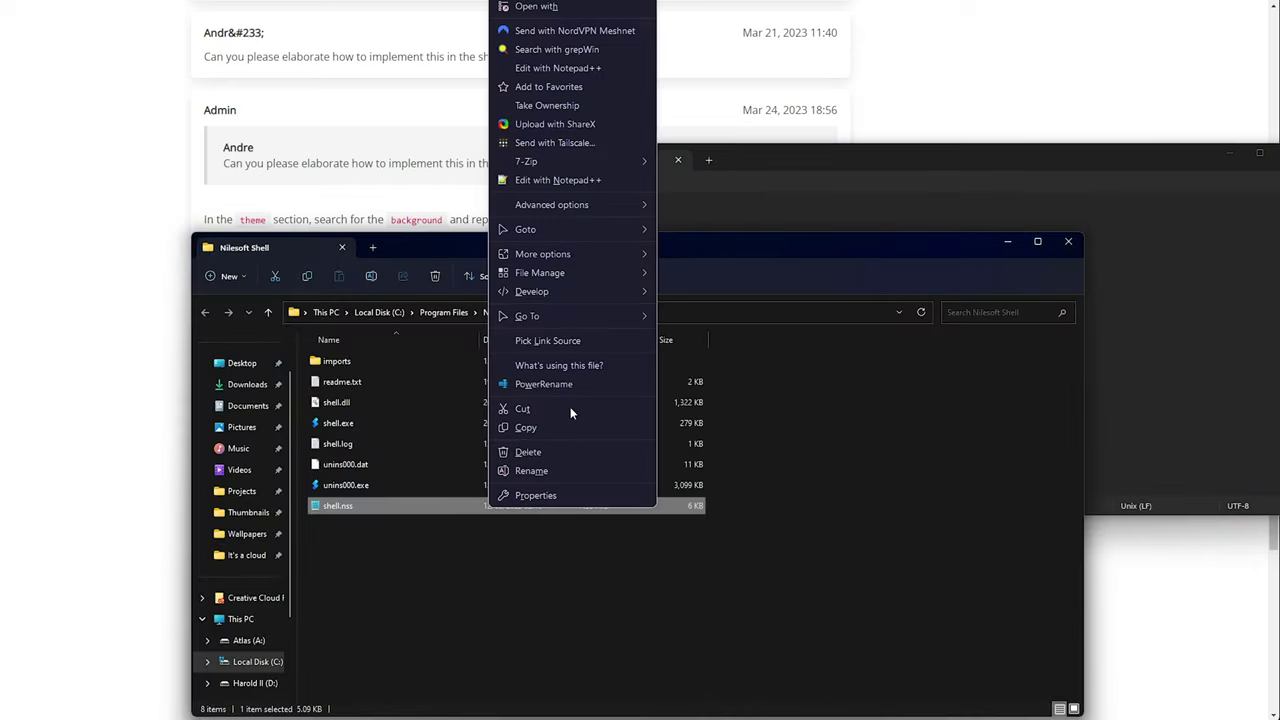
{"action": "right_click", "coordinate": [396, 505]}
{"action": "mouse_move", "coordinate": [500, 294]}
{"action": "mouse_move", "coordinate": [600, 294]}
{"action": "left_click", "coordinate": [698, 294]}
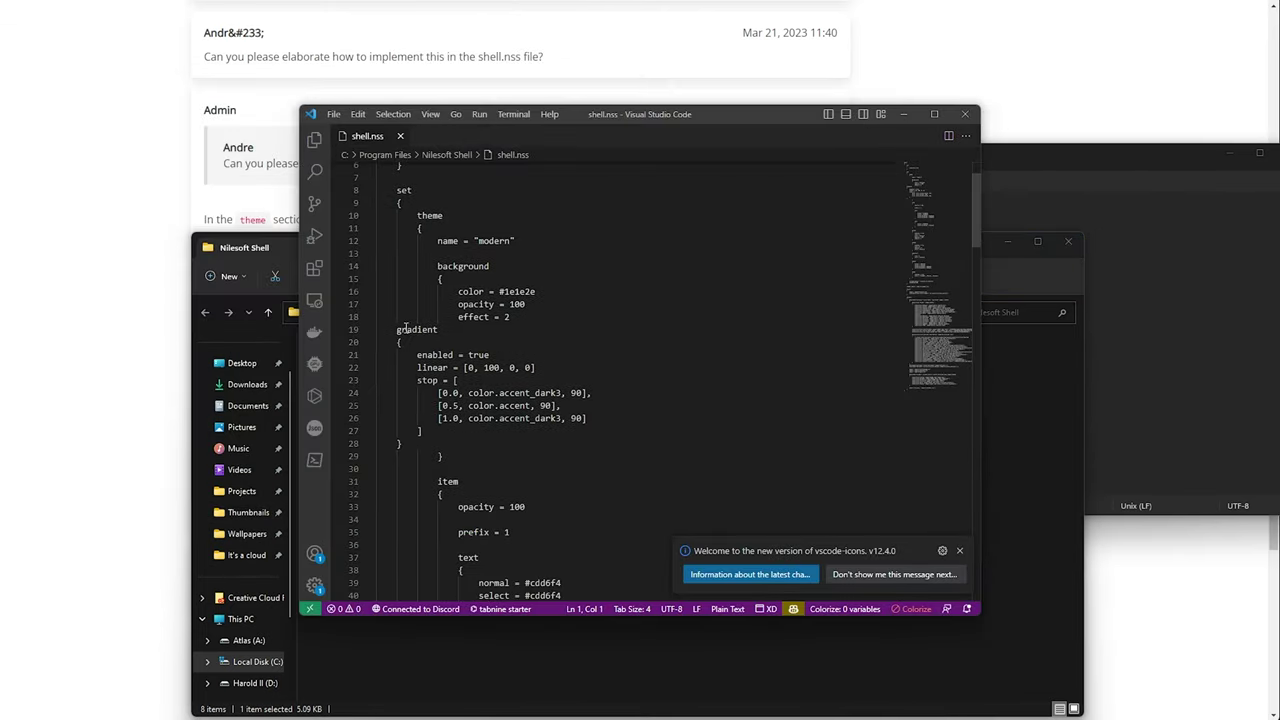
- Indent the pasted gradient block three levels to align it with the other background properties
{"action": "left_click_drag", "start_coordinate": [398, 329], "coordinate": [511, 442]}
{"action": "key", "text": "Tab"}
{"action": "key", "text": "Tab"}
{"action": "key", "text": "Tab"}
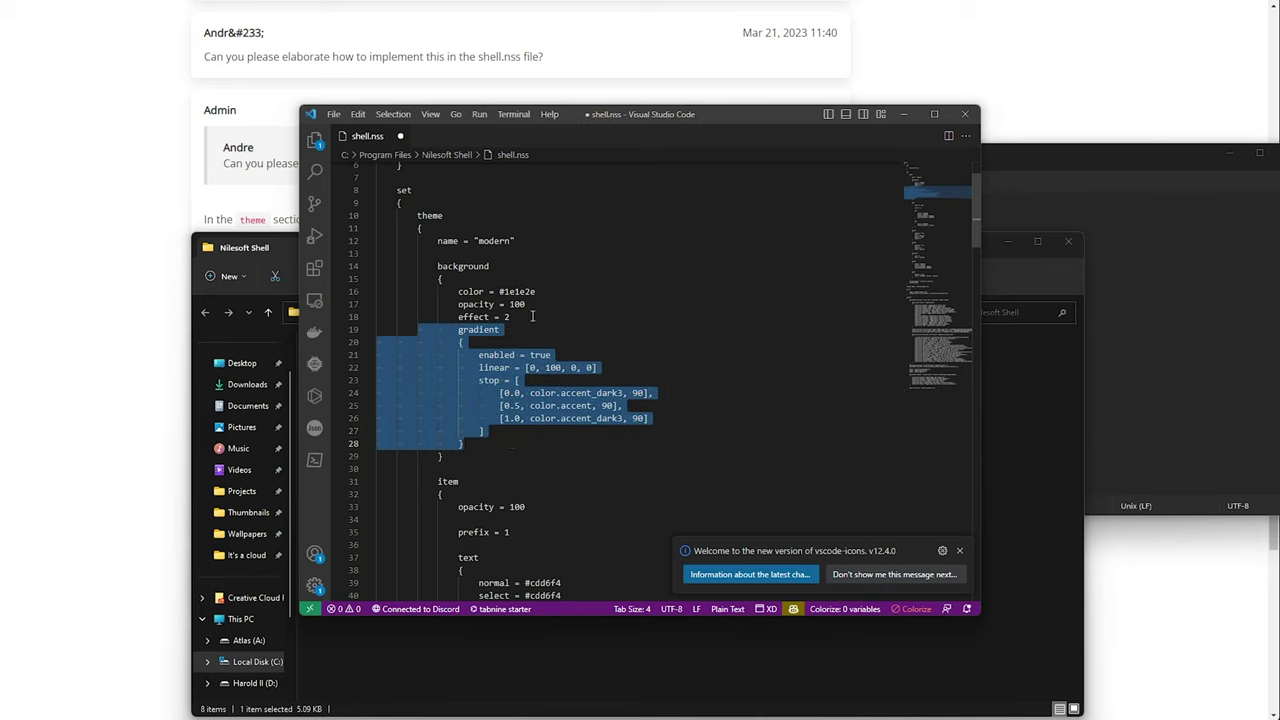
- Remove the background's color line and replace the accent colors in all three gradient stops with #1e1e2e
{"action": "left_click_drag", "start_coordinate": [559, 292], "coordinate": [495, 292]}
{"action": "key", "text": "ctrl+x"}
{"action": "key", "text": "ctrl+shift+k"}
{"action": "key", "text": "ctrl+v"}
{"action": "left_click_drag", "start_coordinate": [530, 393], "coordinate": [568, 393]}
{"action": "key", "text": "ctrl+v"}
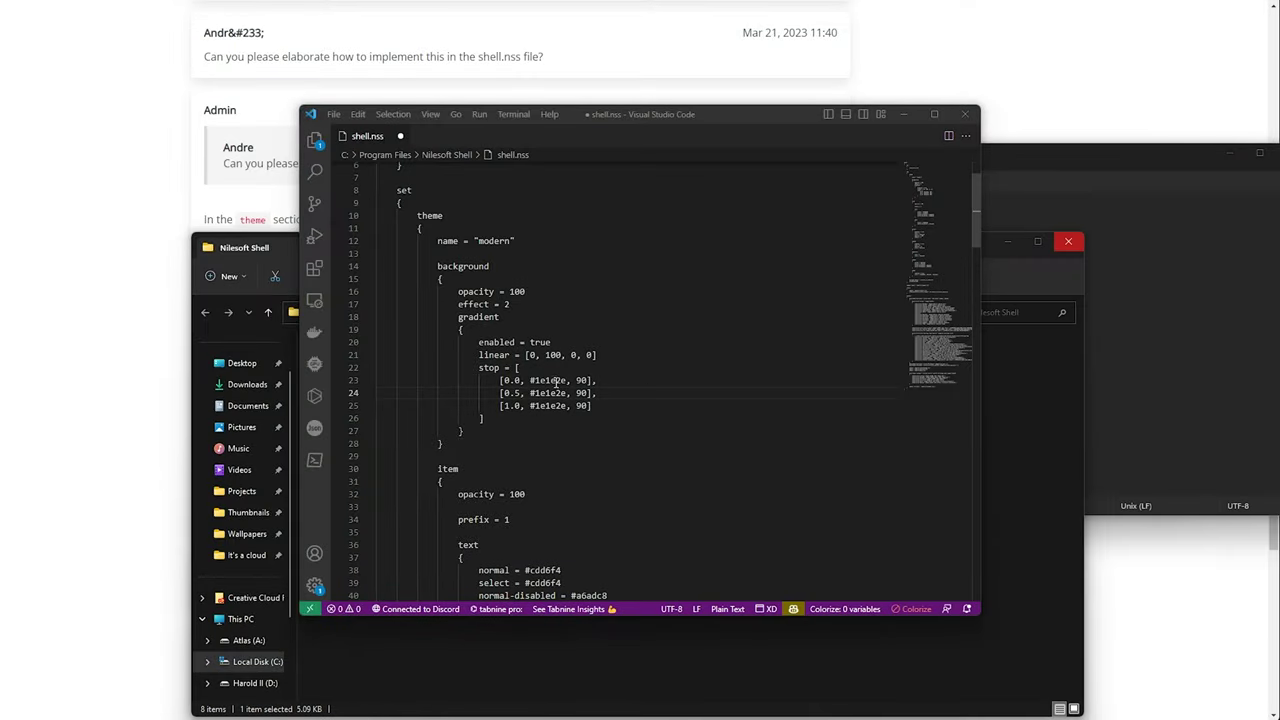
- Set the 0.0 gradient stop's color to #FFFFFF and the 1.0 stop's to #101020, then save the file
{"action": "double_click", "coordinate": [560, 381]}
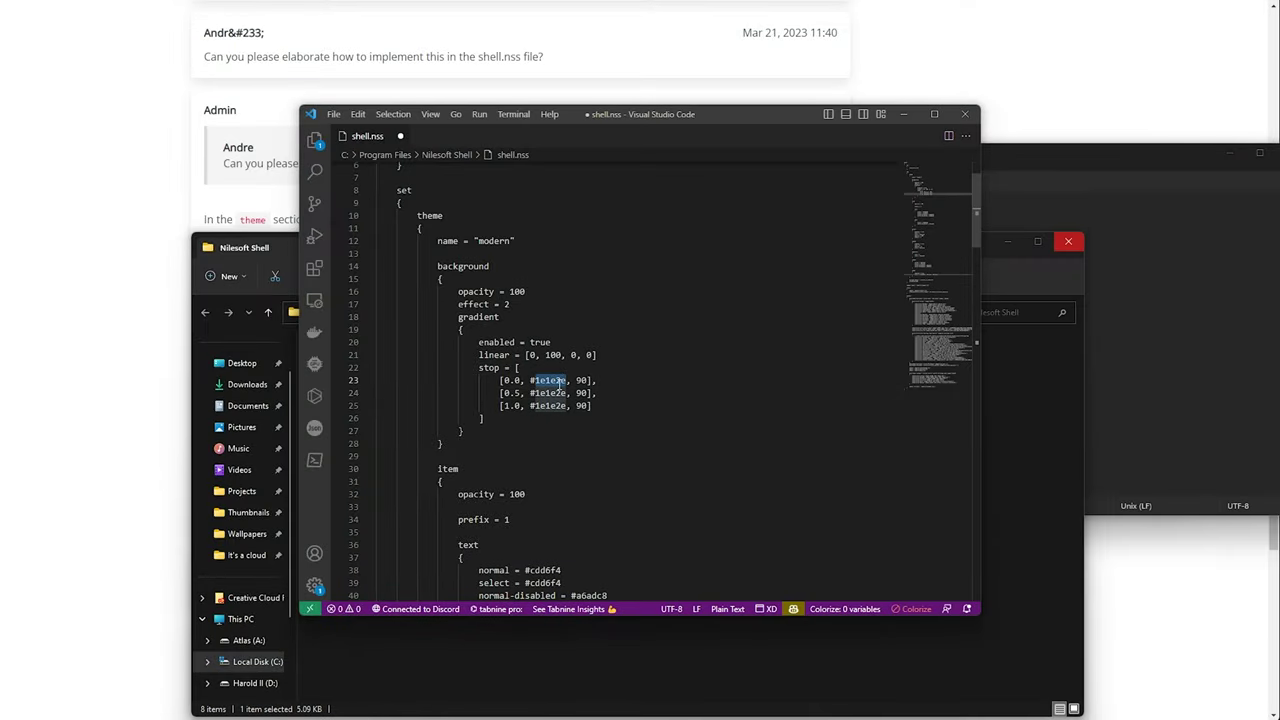
{"action": "type", "text": "FFFFFF"}
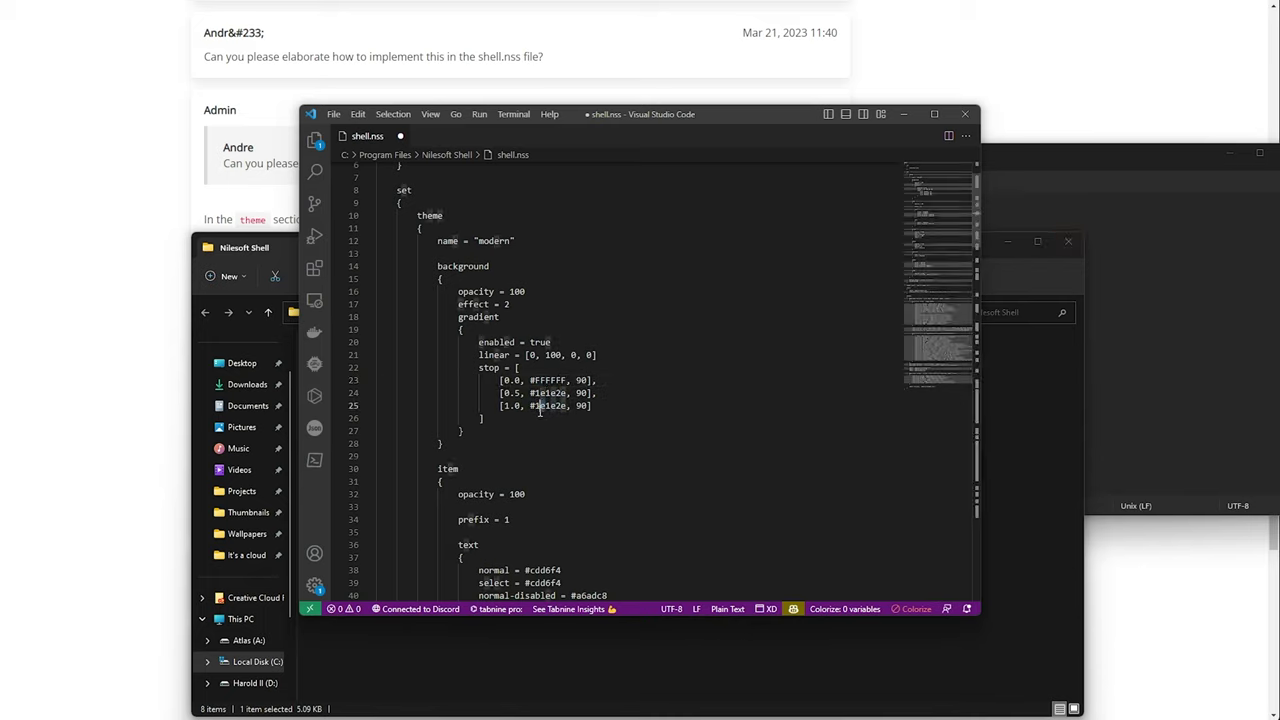
{"action": "type", "text": "101020"}
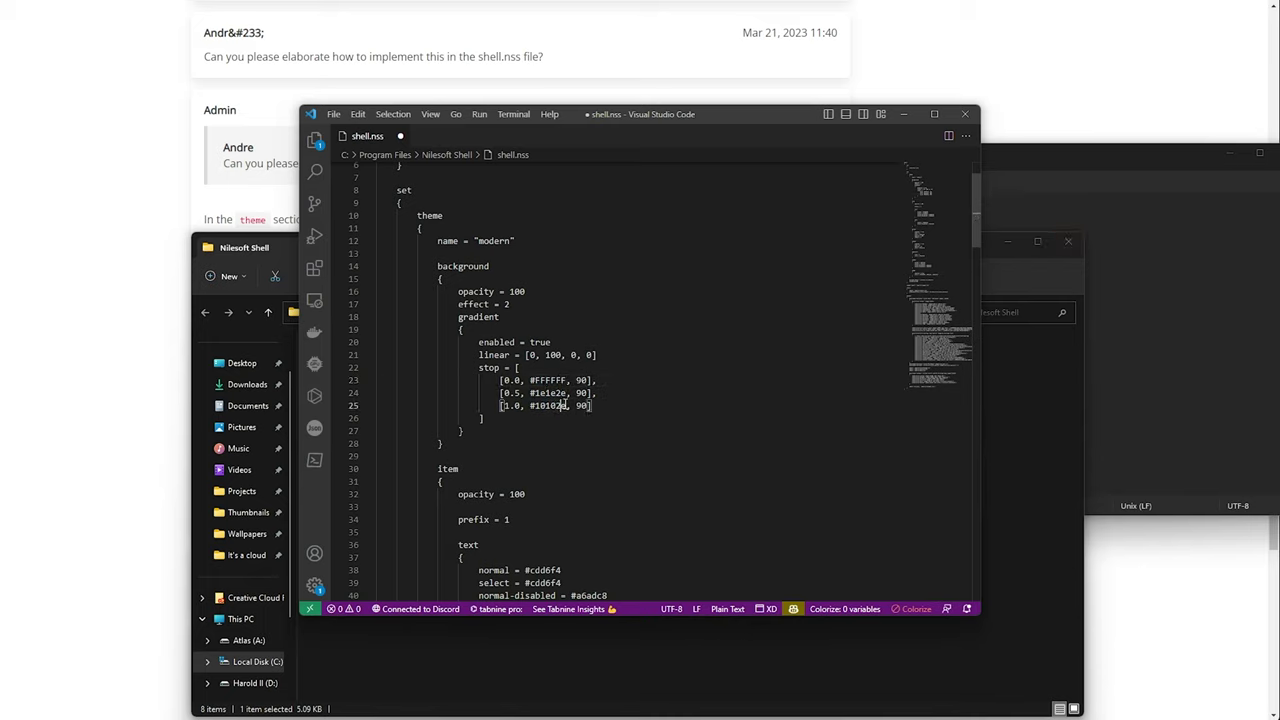
{"action": "left_click", "coordinate": [628, 413]}
{"action": "key", "text": "ctrl+s"}
- Inspect the gradient stops' last values and check the gradient on the desktop's context menu
{"action": "double_click", "coordinate": [581, 405]}
{"action": "double_click", "coordinate": [581, 393]}
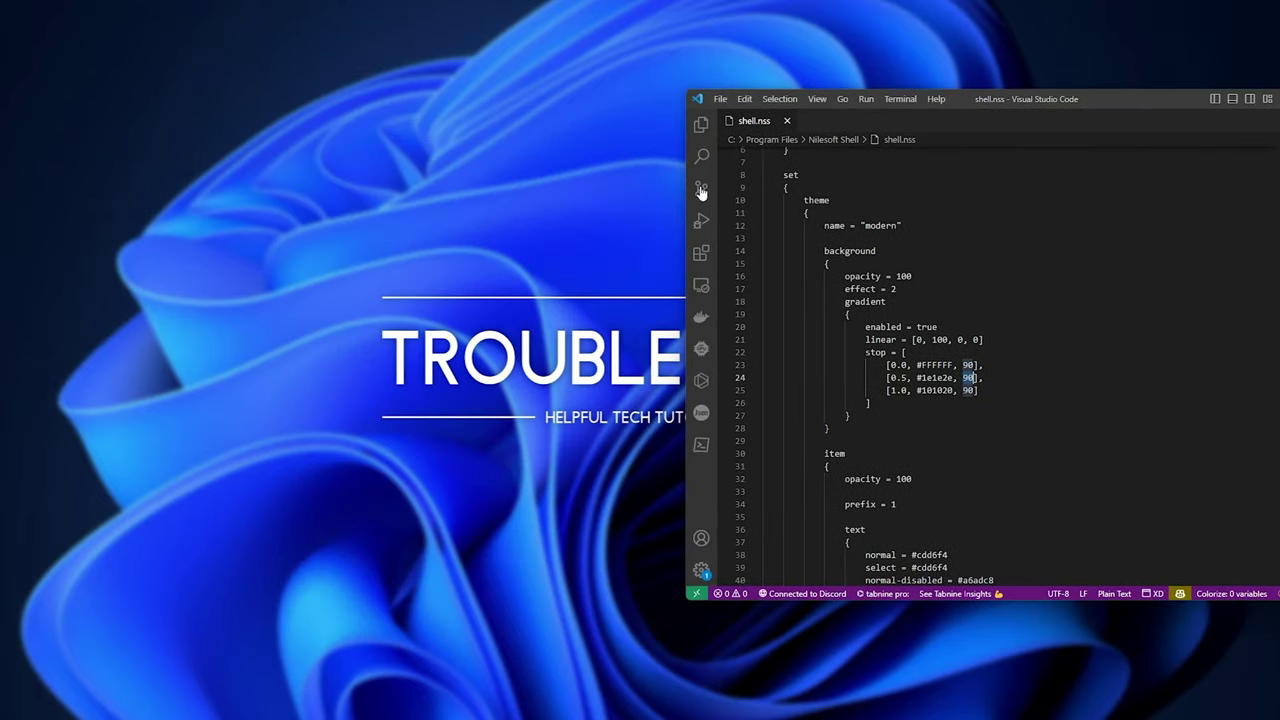
{"action": "right_click", "coordinate": [475, 247]}
{"action": "right_click", "coordinate": [487, 161]}
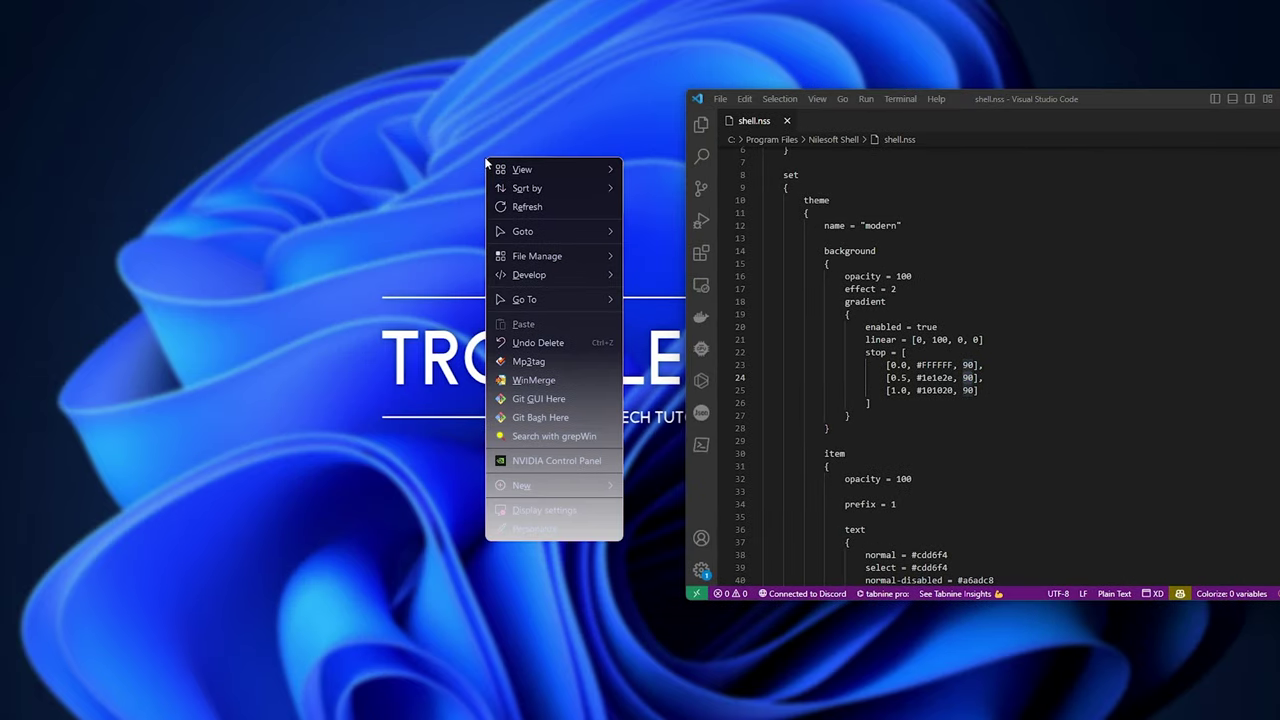
- Set the last value of all three gradient stops to 1, save and check the desktop's context menu
{"action": "double_click", "coordinate": [970, 365]}
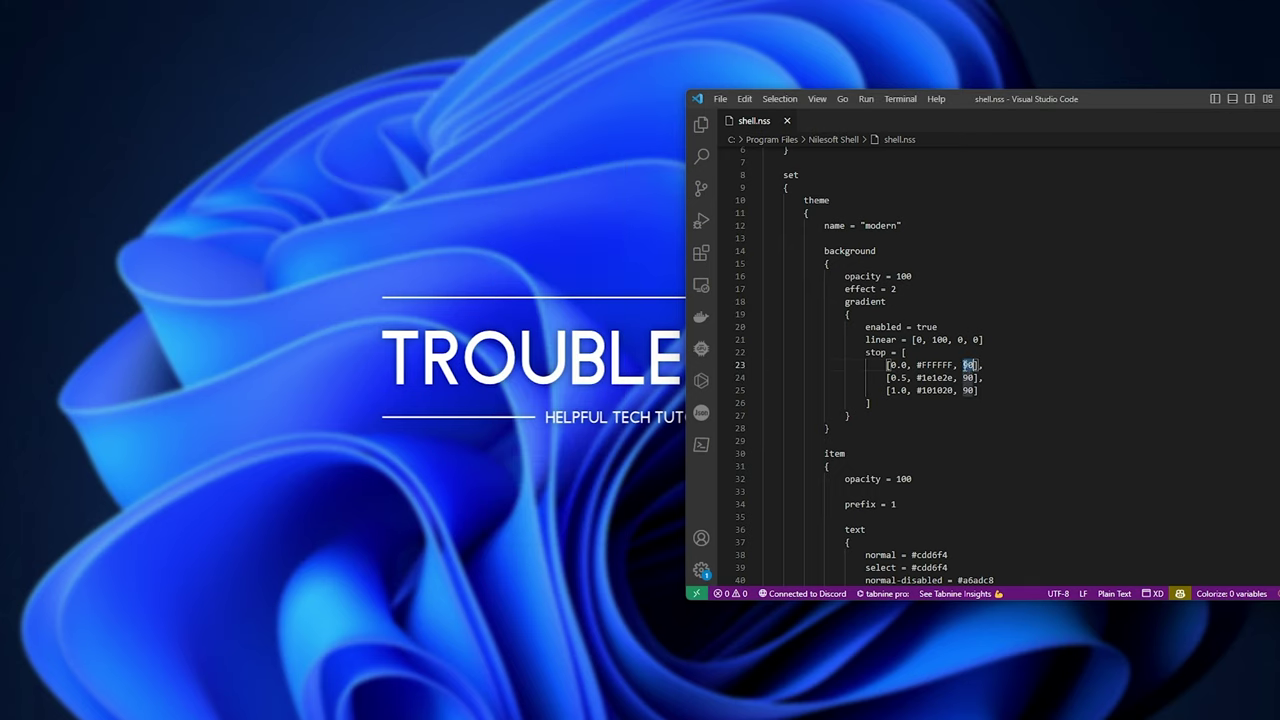
{"action": "type", "text": "1"}
{"action": "double_click", "coordinate": [970, 378]}
{"action": "type", "text": "1"}
{"action": "double_click", "coordinate": [970, 390]}
{"action": "type", "text": "1"}
{"action": "key", "text": "ctrl+s"}
{"action": "right_click", "coordinate": [500, 208]}
{"action": "left_click", "coordinate": [470, 206]}
{"action": "right_click", "coordinate": [454, 198]}
- Change the last value of all three gradient stops to 100, save and check the desktop's context menu
{"action": "left_click", "coordinate": [975, 365]}
{"action": "left_click", "coordinate": [975, 378], "text": "alt"}
{"action": "left_click", "coordinate": [975, 390], "text": "alt"}
{"action": "type", "text": "00"}
{"action": "key", "text": "ctrl+s"}
{"action": "right_click", "coordinate": [512, 244]}
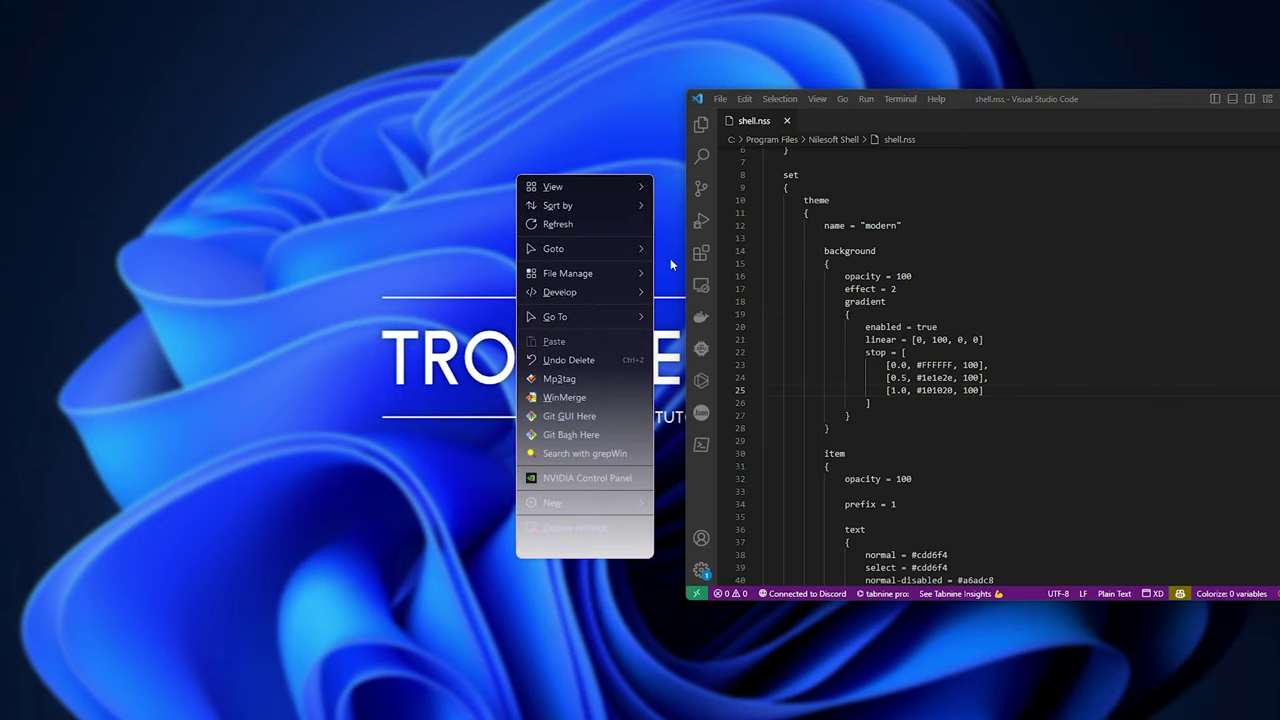
- Add duplicate gradient stops at 0.4 for #FFFFFF and at 0.7 for #1e1e2e
{"action": "left_click", "coordinate": [906, 365]}
{"action": "key", "text": "shift+alt+Down"}
{"action": "key", "text": "BackSpace"}
{"action": "type", "text": "4"}
{"action": "key", "text": "shift+alt+Down"}
{"action": "key", "text": "BackSpace"}
{"action": "type", "text": "7"}
- Duplicate the #101020 gradient stop at 0.8 and save the file
{"action": "key", "text": "Down"}
{"action": "key", "text": "shift+alt+Up"}
{"action": "key", "text": "BackSpace"}
{"action": "key", "text": "BackSpace"}
{"action": "key", "text": "BackSpace"}
{"action": "type", "text": "0.8"}
{"action": "key", "text": "ctrl+s"}
- Check the desktop's context menu, add the missing comma after the 0.8 gradient stop, save and recheck the menu
{"action": "right_click", "coordinate": [528, 252]}
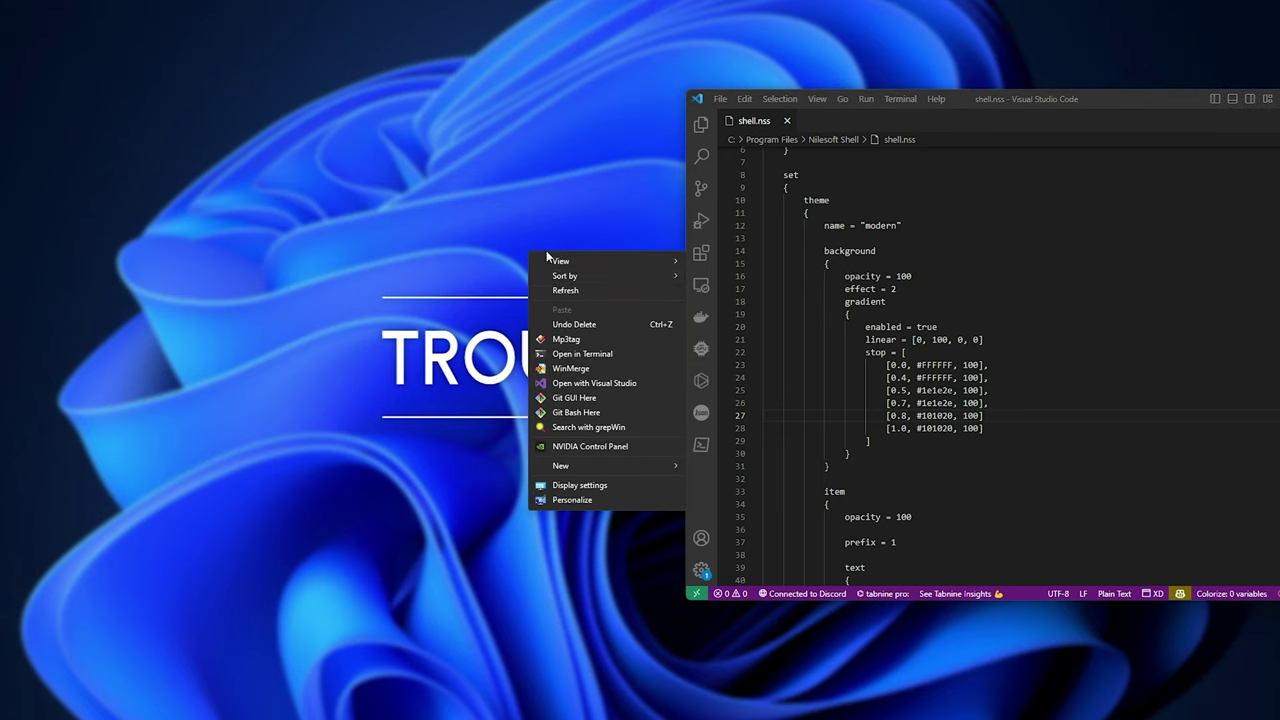
{"action": "right_click", "coordinate": [468, 197]}
{"action": "right_click", "coordinate": [463, 221]}
{"action": "left_click", "coordinate": [1087, 415]}
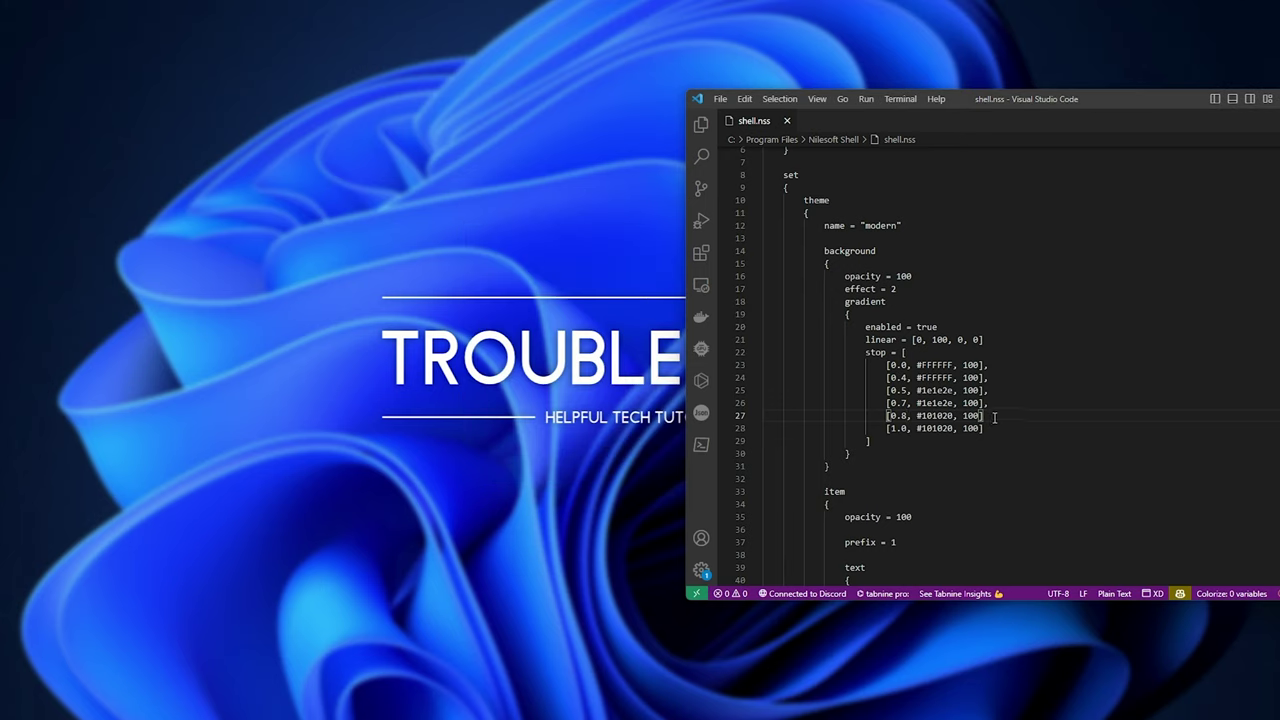
{"action": "type", "text": ","}
{"action": "key", "text": "ctrl+s"}
{"action": "right_click", "coordinate": [476, 232]}
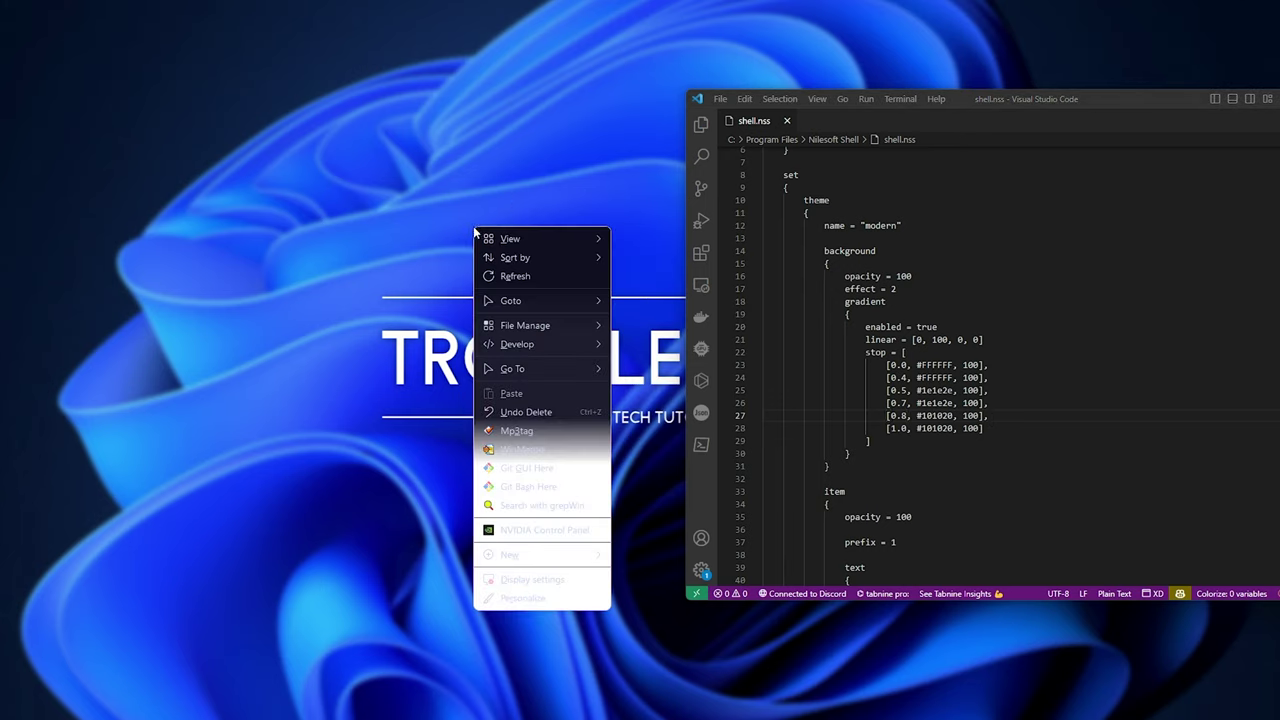
{"action": "right_click", "coordinate": [516, 166]}
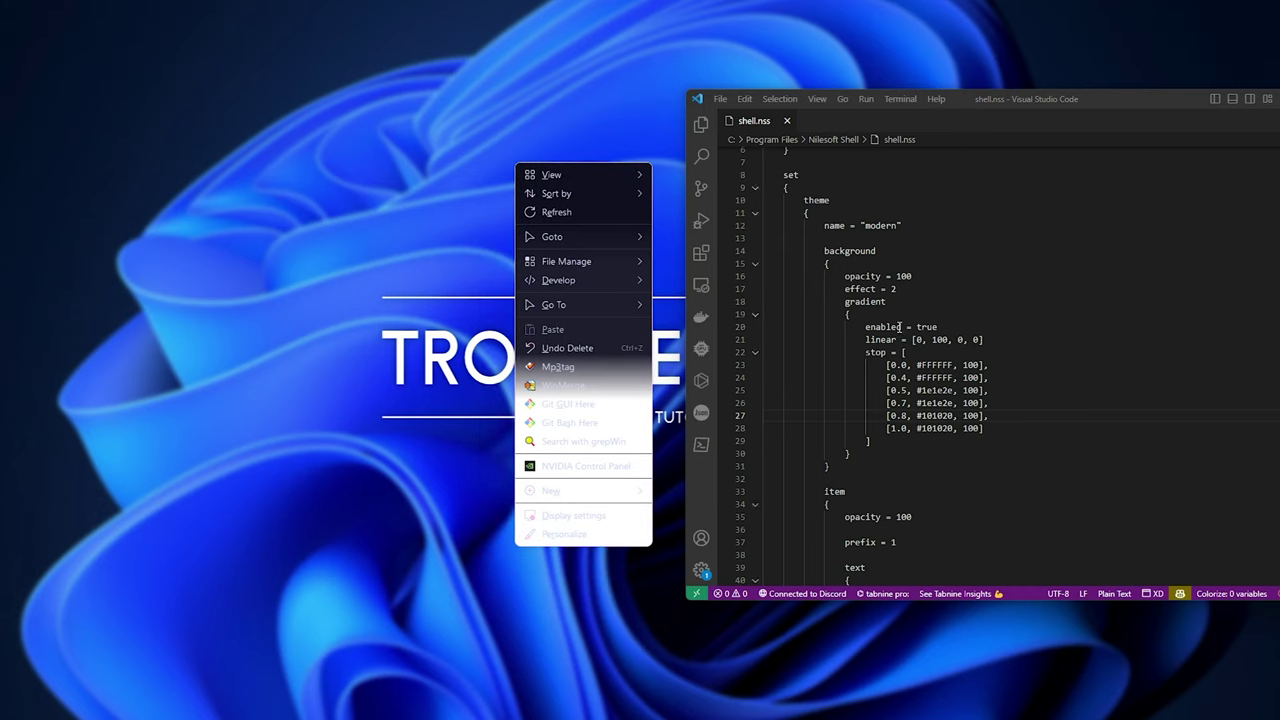
- Move the 0.4 gradient stop to 0.499 and the 0.7 stop to 0.799, save and check the desktop's context menu
{"action": "left_click", "coordinate": [905, 377]}
{"action": "type", "text": "99"}
{"action": "left_click", "coordinate": [906, 390]}
{"action": "left_click", "coordinate": [907, 403]}
{"action": "type", "text": "99"}
{"action": "key", "text": "ctrl+s"}
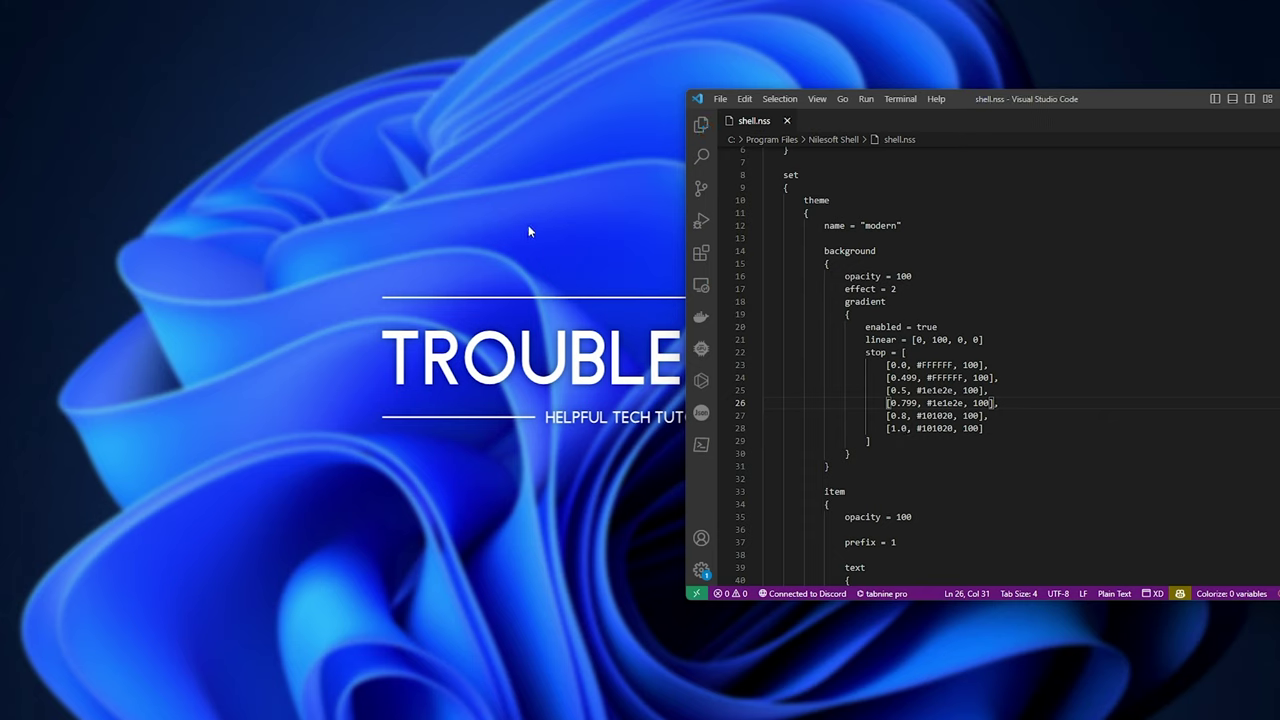
{"action": "right_click", "coordinate": [520, 218]}
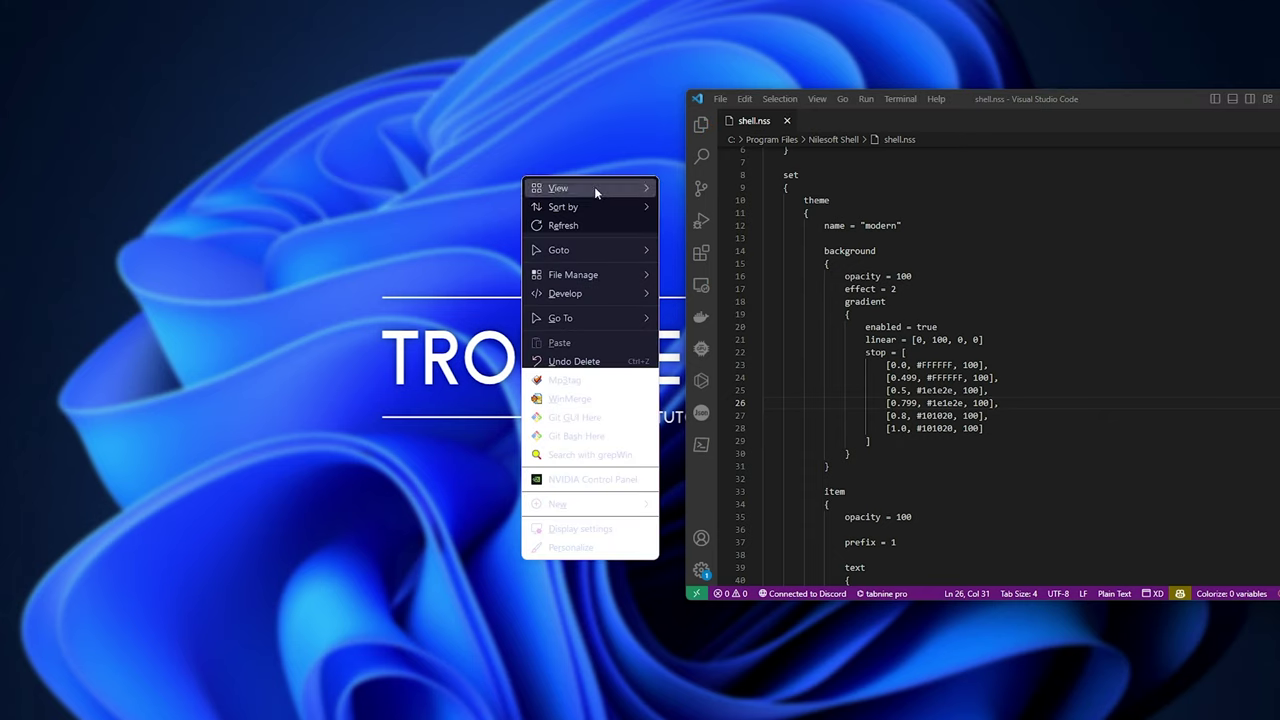
- Reverse the gradient colours to #101020, #1e1e2e and #FFFFFF, set linear to [100, 100, 0, 0] and check the desktop's context menu
{"action": "mouse_move", "coordinate": [595, 190]}
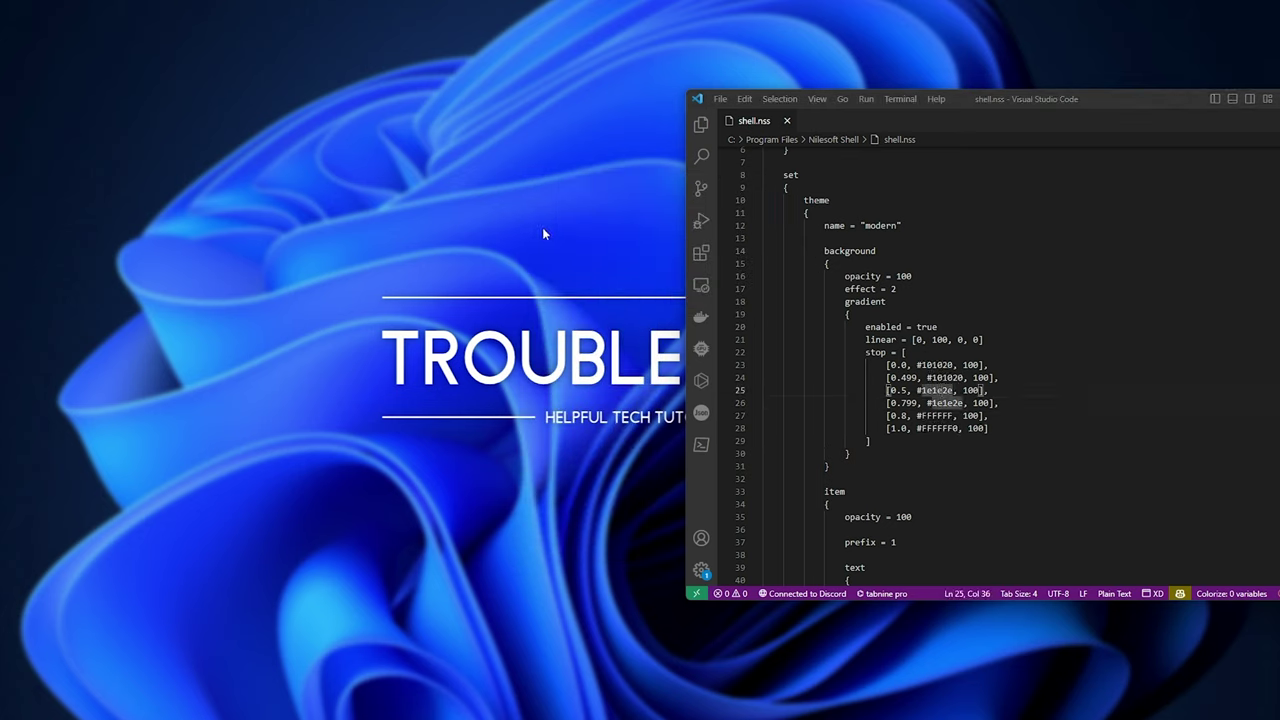
{"action": "right_click", "coordinate": [542, 234]}
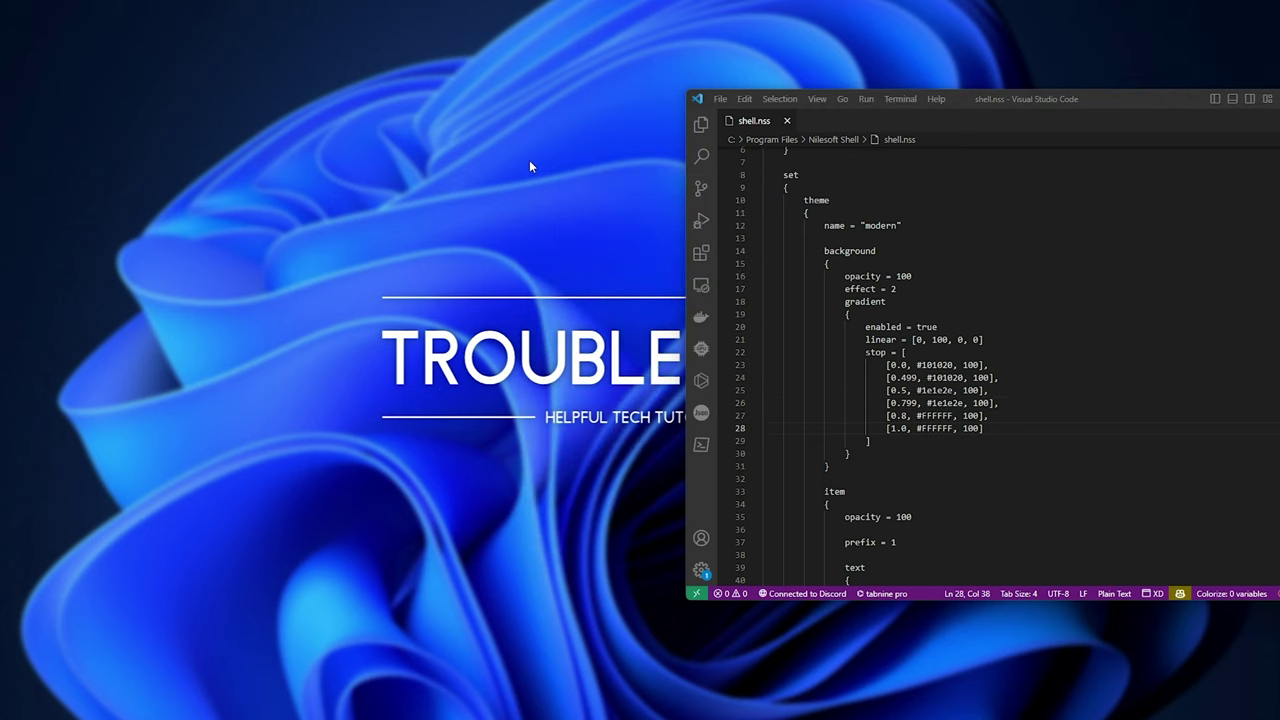
{"action": "right_click", "coordinate": [529, 160]}
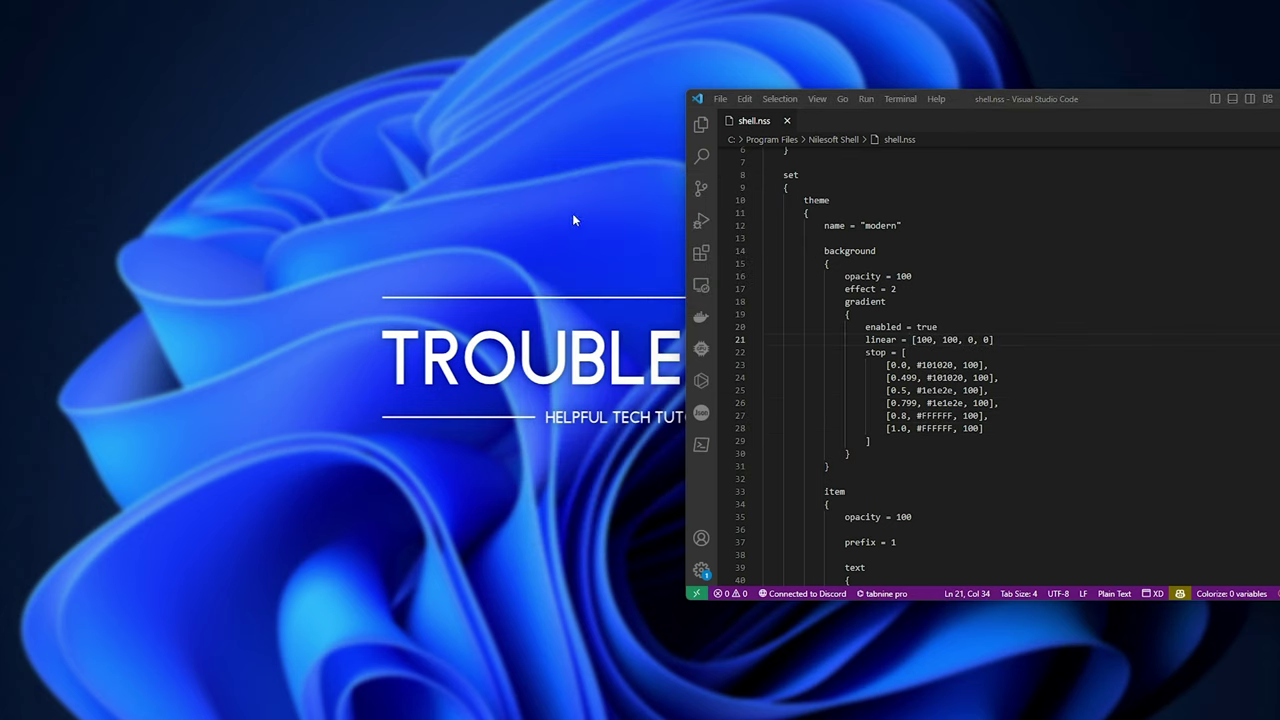
{"action": "right_click", "coordinate": [572, 213]}
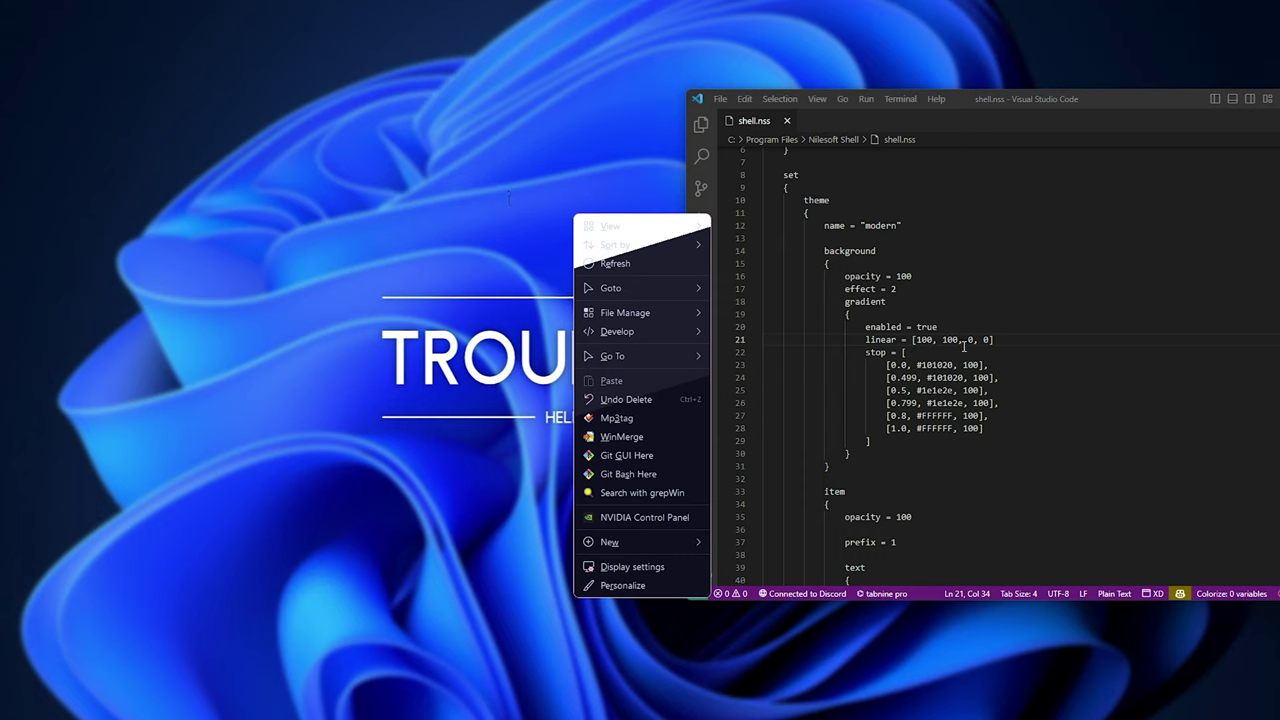
{"action": "right_click", "coordinate": [488, 180]}
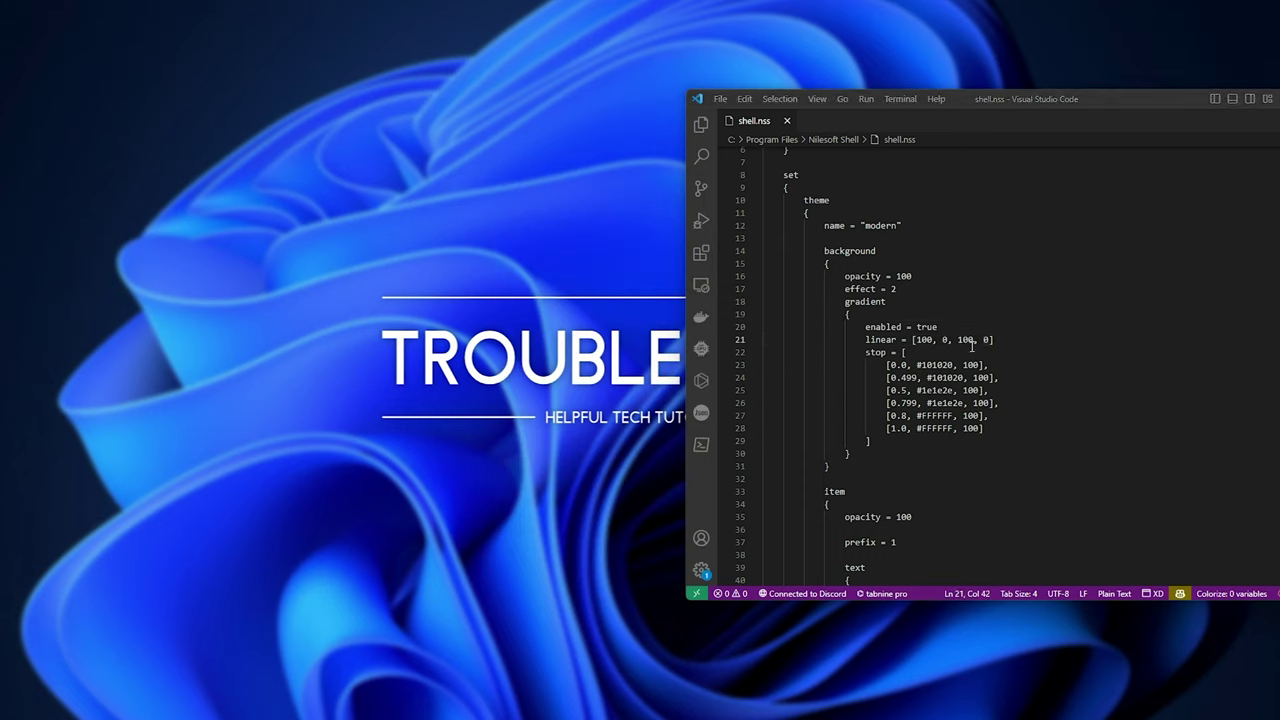
- Try the gradient's linear coordinates as [100, 0, 0, 100], save the file and check the desktop's context menu
{"action": "double_click", "coordinate": [966, 340]}
{"action": "type", "text": "0"}
{"action": "double_click", "coordinate": [977, 340]}
{"action": "type", "text": "100"}
{"action": "key", "text": "ctrl+s"}
{"action": "right_click", "coordinate": [534, 218]}
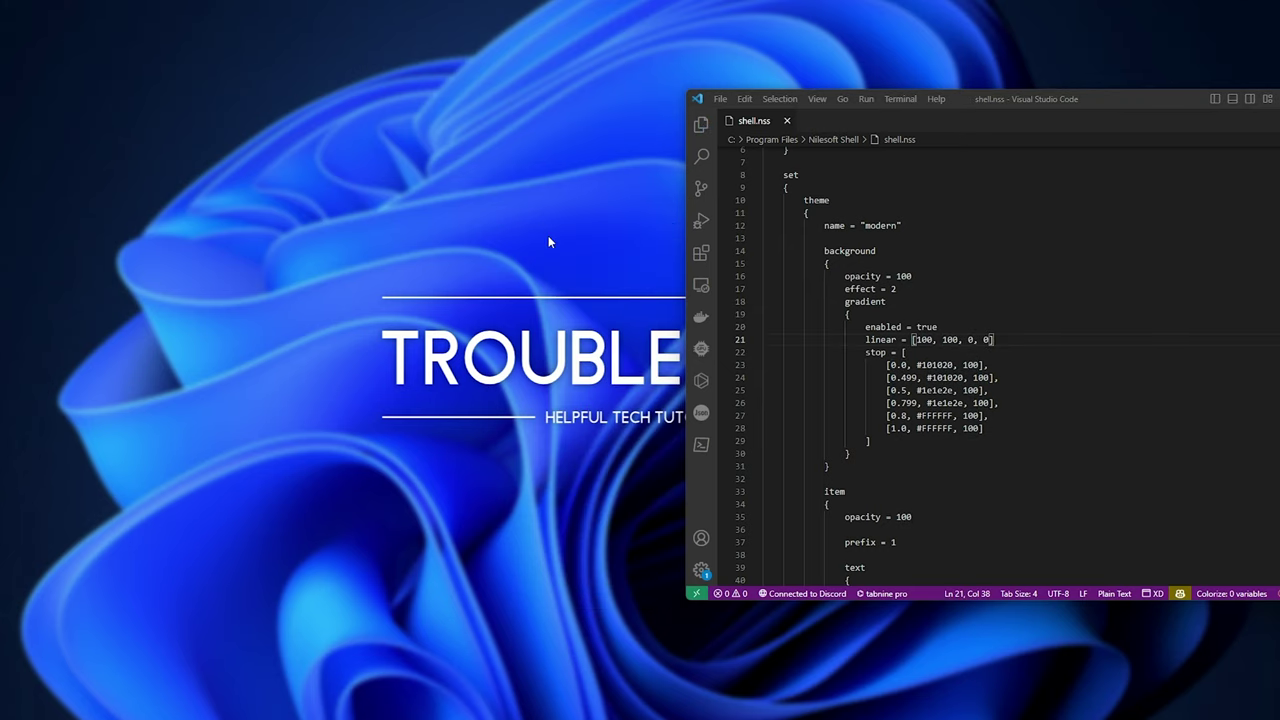
- Set the gradient's linear coordinates to [500, 100, -50, 0], checking the desktop's context menu between changes
{"action": "right_click", "coordinate": [548, 235]}
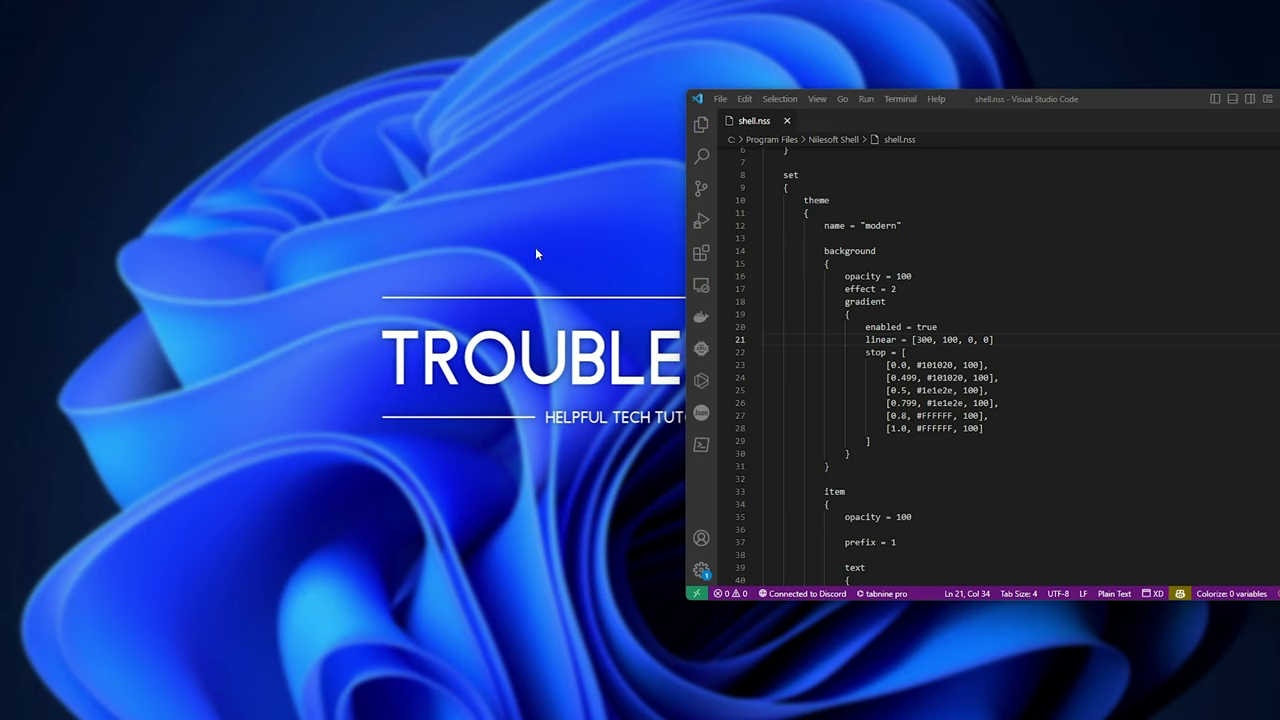
{"action": "right_click", "coordinate": [536, 251]}
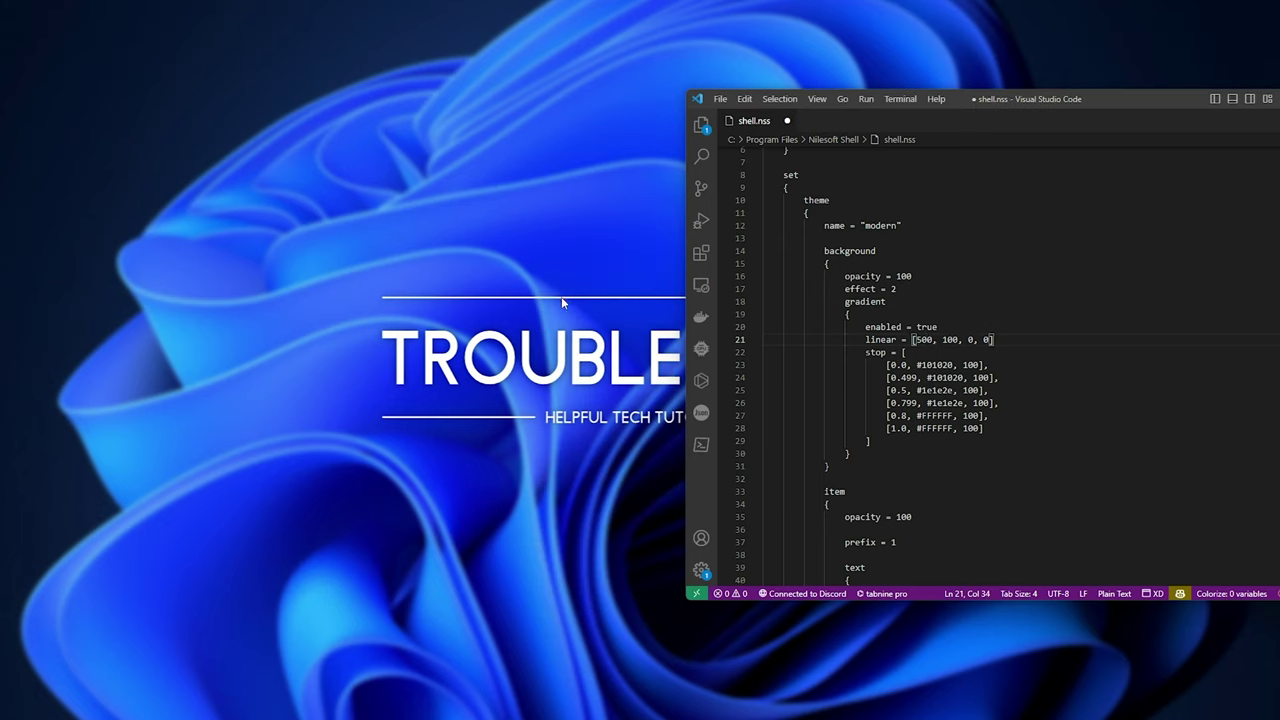
{"action": "right_click", "coordinate": [527, 229]}
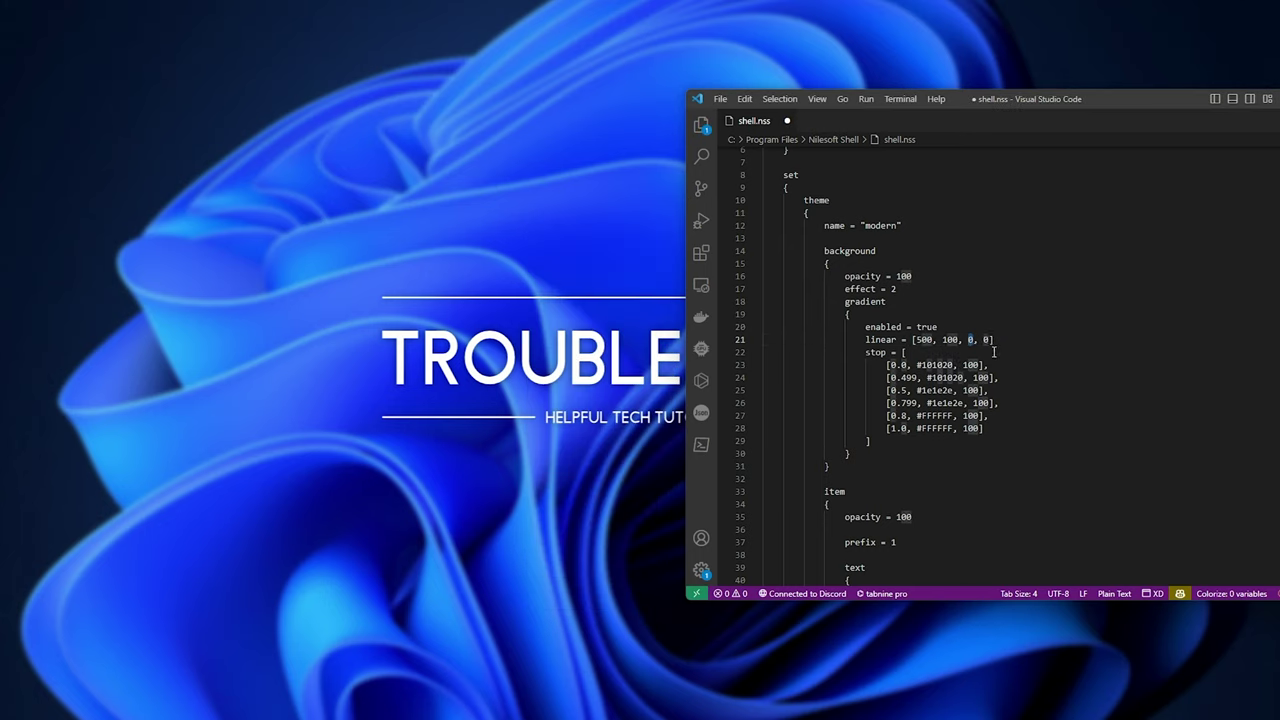
{"action": "type", "text": "-50"}
- Try moving the 0.799 and 0.8 gradient stops to 0.699 and 0.7, and undo the change
{"action": "double_click", "coordinate": [900, 415]}
{"action": "type", "text": "7"}
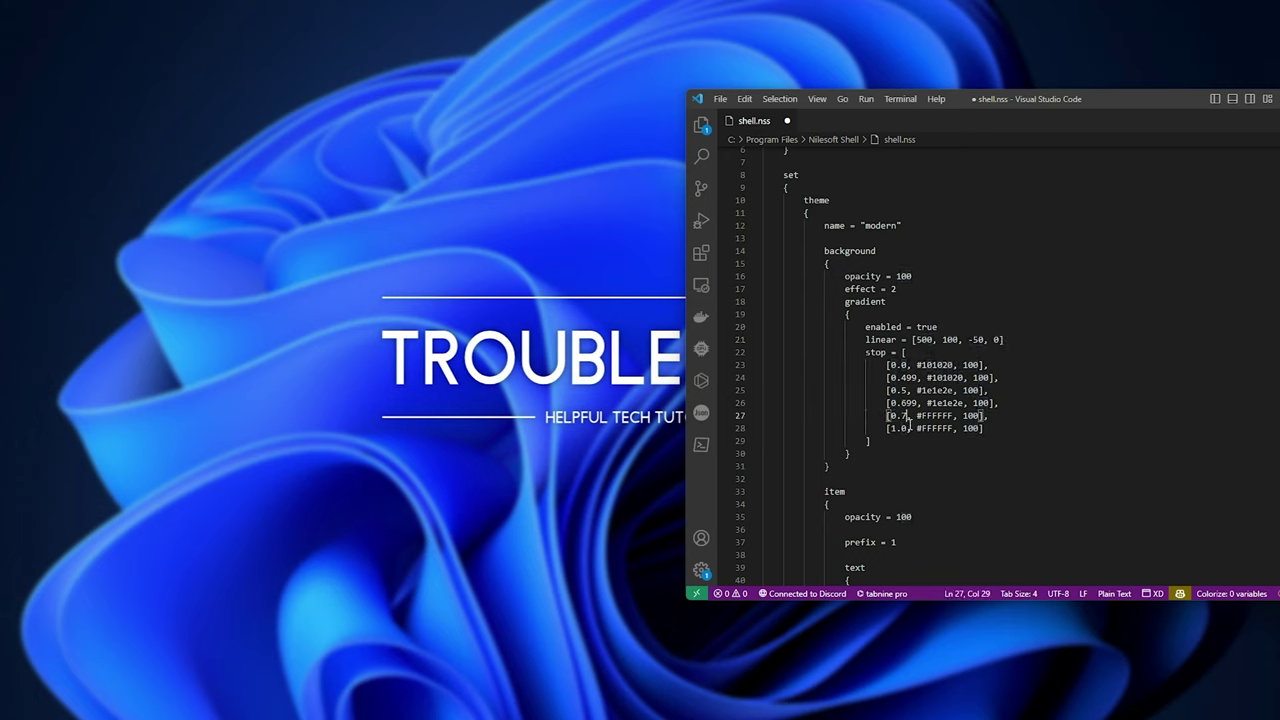
{"action": "key", "text": "ctrl+z"}
{"action": "key", "text": "ctrl+z"}
- Move the 0.499 gradient stop to 0.649 and the 0.5 stop to 0.65, save and check the desktop's context menu
{"action": "key", "text": "ctrl+s"}
{"action": "right_click", "coordinate": [562, 246]}
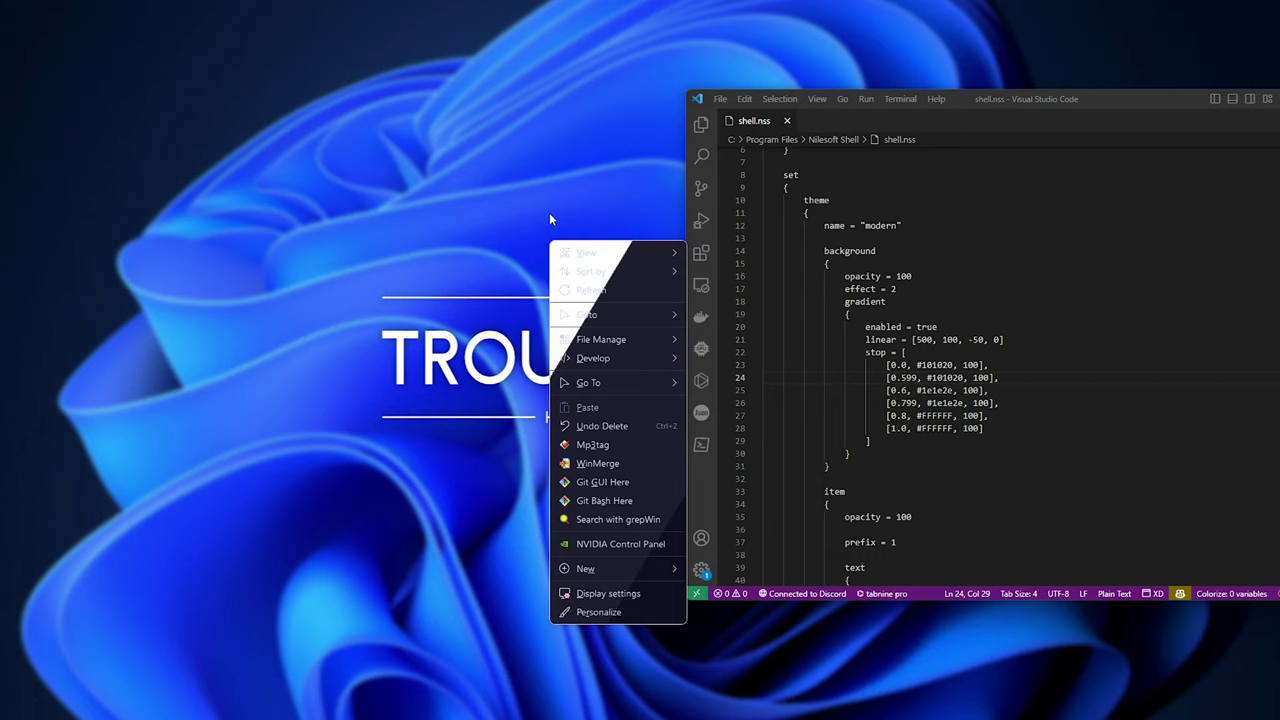
{"action": "key", "text": "alt+Tab"}
{"action": "key", "text": "ctrl+y"}
{"action": "key", "text": "ctrl+s"}
{"action": "key", "text": "alt+Tab"}
{"action": "key", "text": "shift+F10"}
{"action": "right_click", "coordinate": [528, 191]}
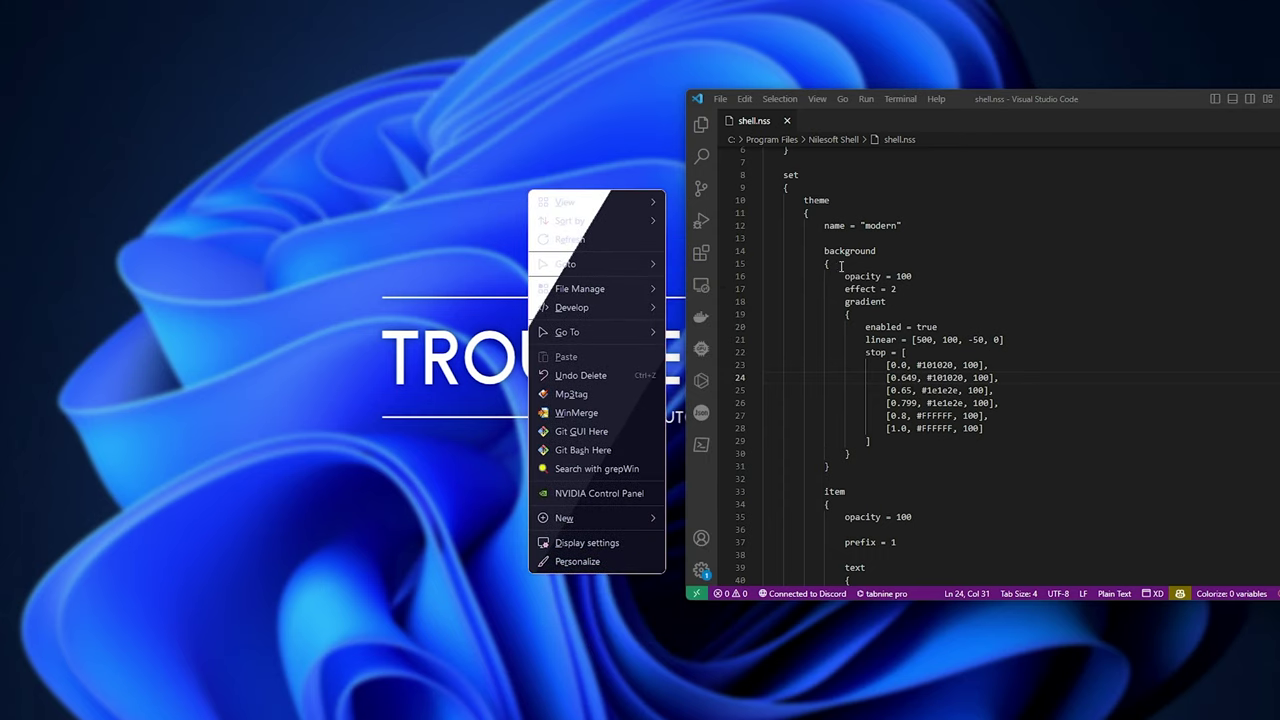
- Compare the desktop's context menu with the Catppuccin README preview and review the item and border settings in shell.nss
{"action": "scroll", "coordinate": [860, 290], "scroll_direction": "down", "scroll_amount": 7}
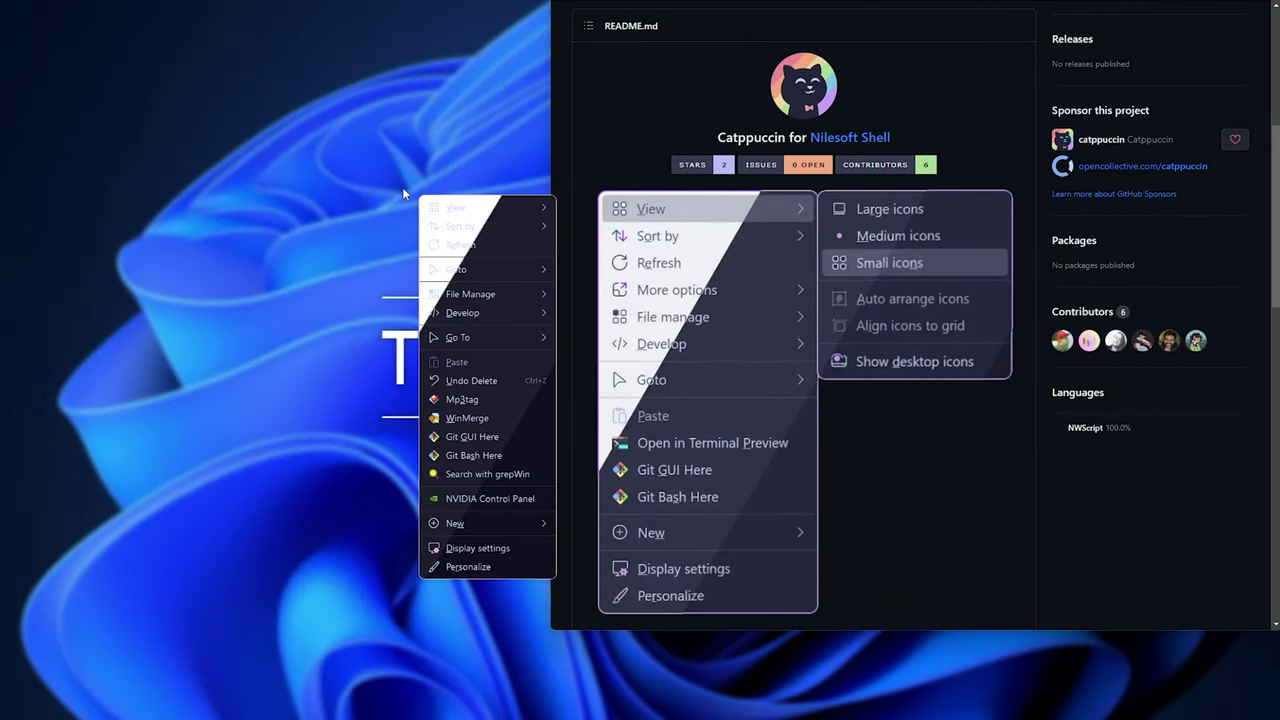
{"action": "mouse_move", "coordinate": [502, 224]}
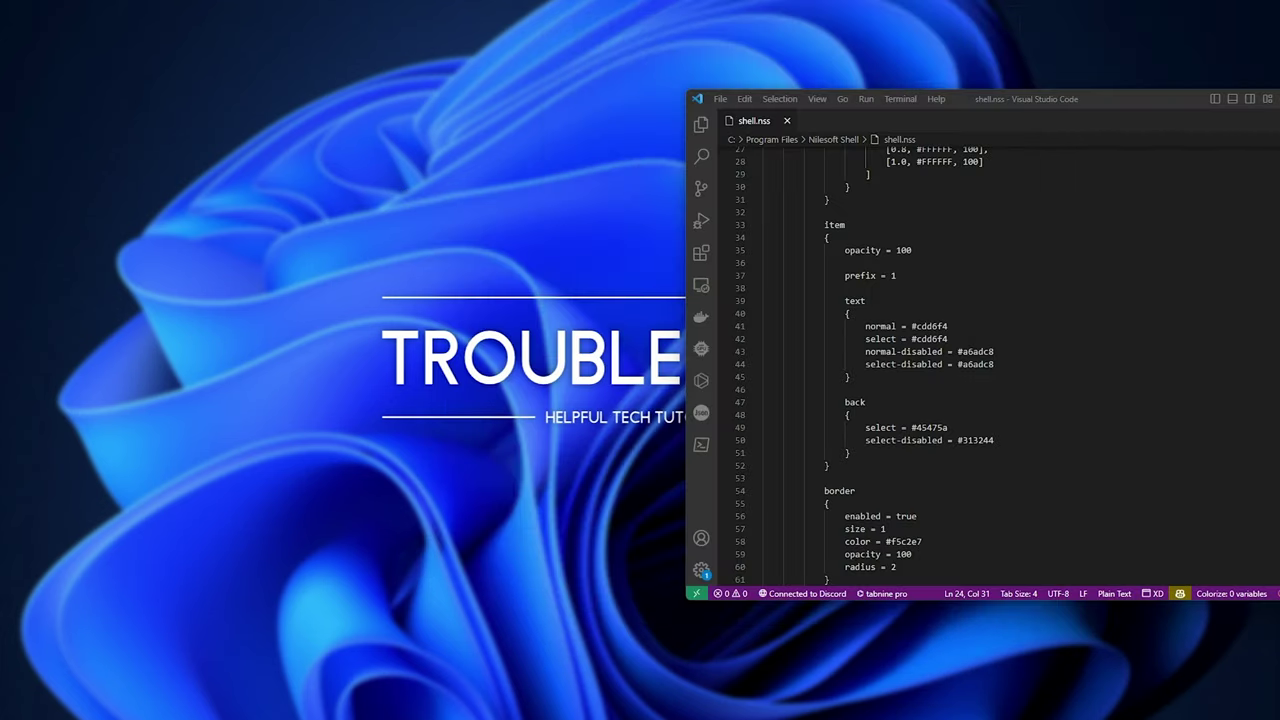
{"action": "scroll", "coordinate": [990, 300], "scroll_direction": "up", "scroll_amount": 5}
{"action": "left_click_drag", "start_coordinate": [1004, 272], "coordinate": [869, 274]}
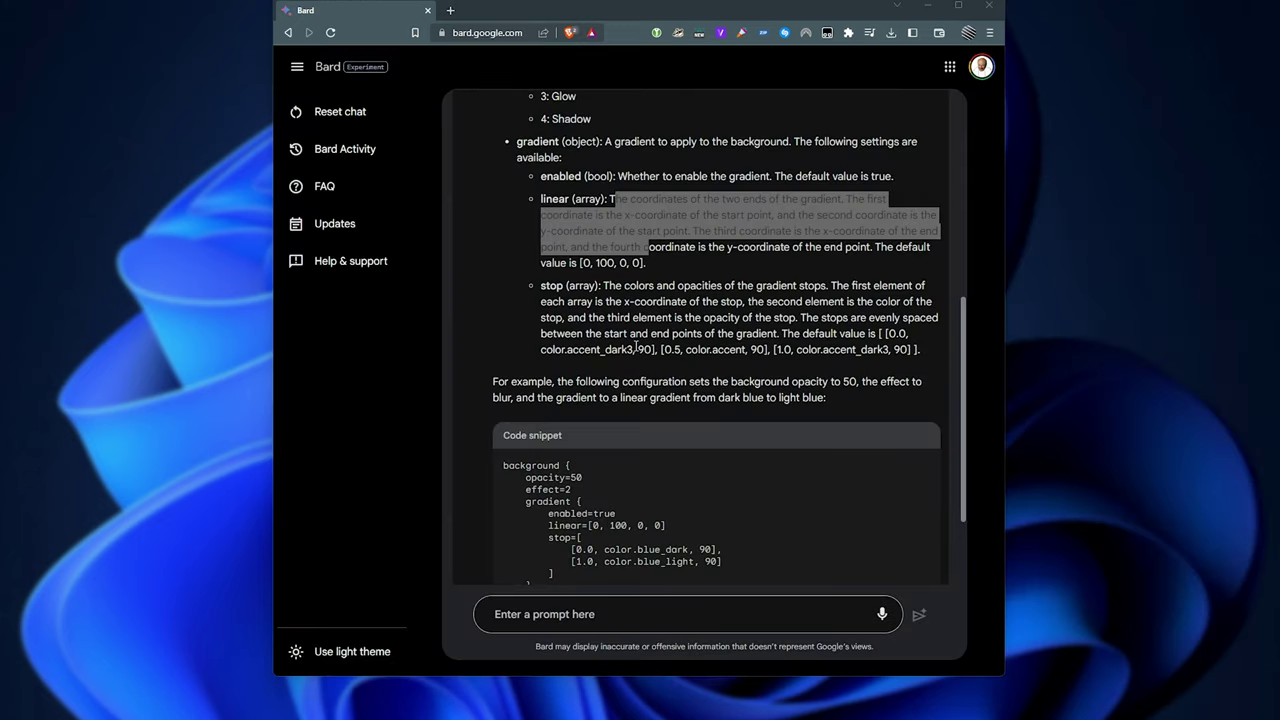
- Switch to Bard and read its explanation of the background section's opacity and effect settings
{"action": "scroll", "coordinate": [635, 345], "scroll_direction": "up", "scroll_amount": 5}
{"action": "left_click_drag", "start_coordinate": [494, 109], "coordinate": [691, 366]}
{"action": "left_click", "coordinate": [680, 304]}
{"action": "scroll", "coordinate": [680, 304], "scroll_direction": "down", "scroll_amount": 3}
{"action": "scroll", "coordinate": [680, 310], "scroll_direction": "up", "scroll_amount": 1}
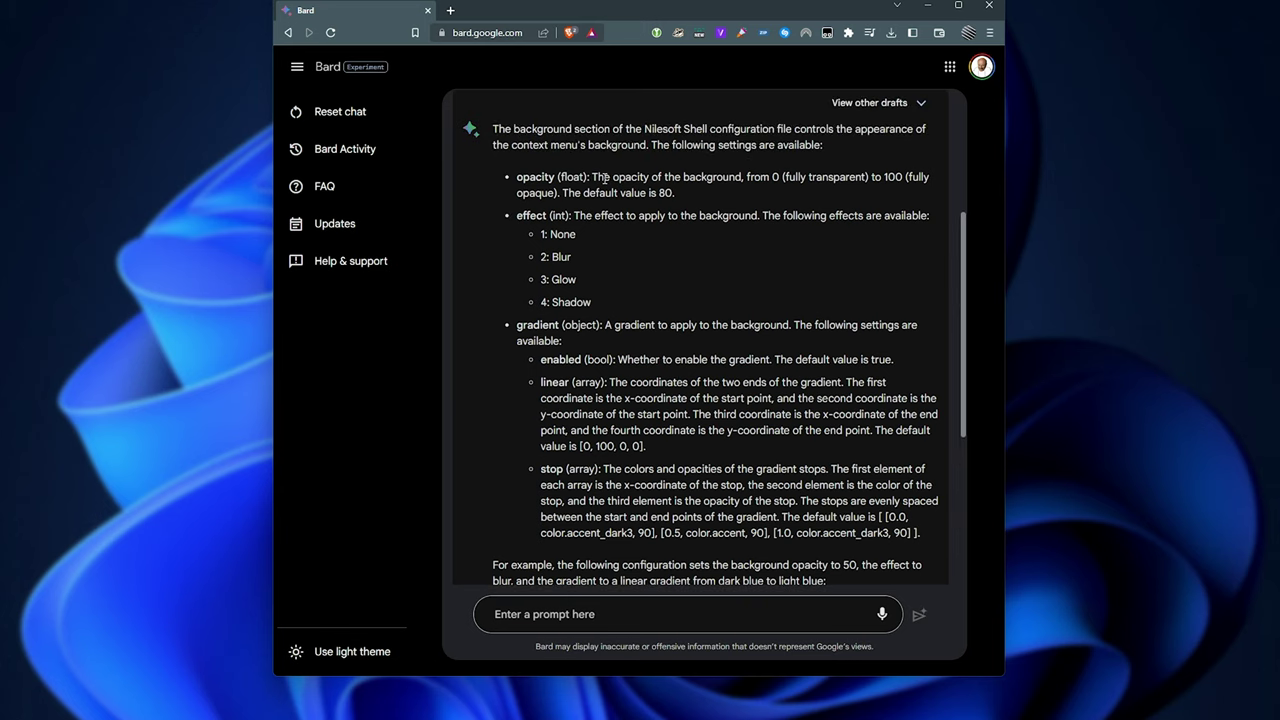
{"action": "left_click_drag", "start_coordinate": [593, 177], "coordinate": [866, 177]}
{"action": "scroll", "coordinate": [822, 177], "scroll_direction": "down", "scroll_amount": 1}
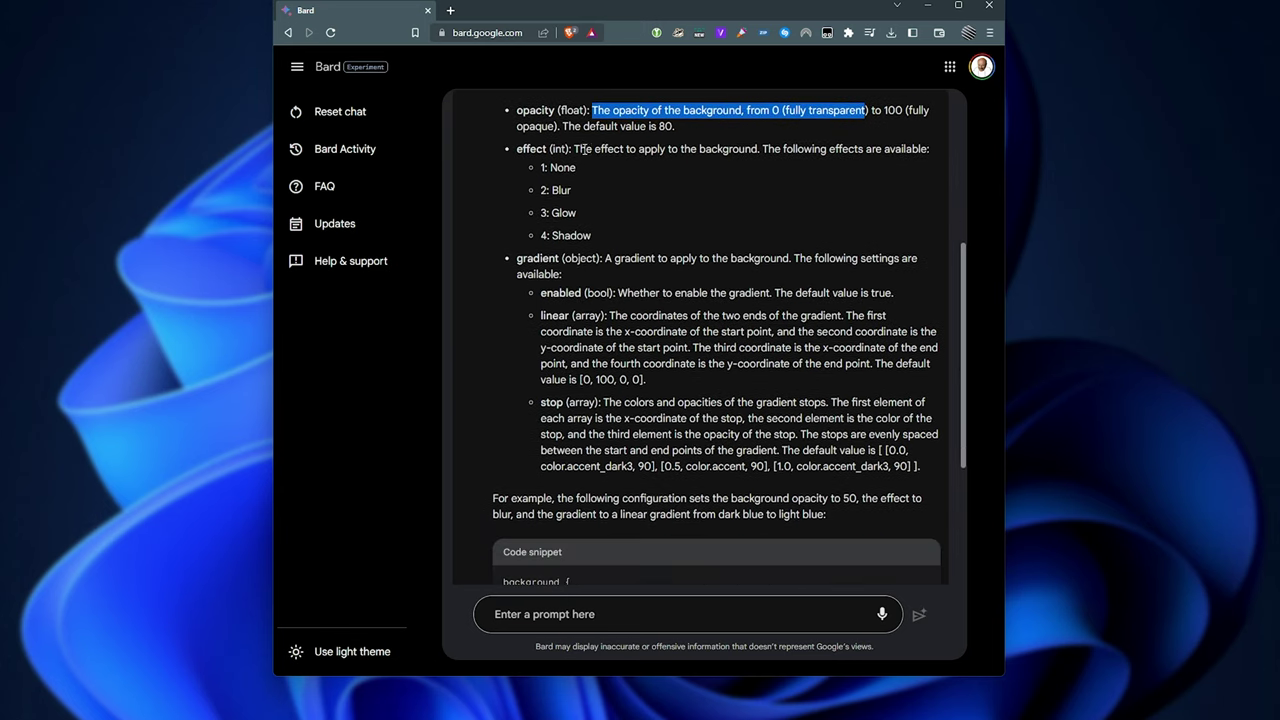
{"action": "left_click_drag", "start_coordinate": [593, 149], "coordinate": [516, 149]}
{"action": "left_click", "coordinate": [762, 148]}
{"action": "double_click", "coordinate": [562, 190]}
{"action": "double_click", "coordinate": [564, 213]}
{"action": "double_click", "coordinate": [572, 235]}
- Read Bard's explanation of the gradient's enabled, linear and stop settings
{"action": "left_click", "coordinate": [666, 270]}
{"action": "scroll", "coordinate": [666, 270], "scroll_direction": "down", "scroll_amount": 1}
{"action": "double_click", "coordinate": [537, 206]}
{"action": "left_click_drag", "start_coordinate": [618, 241], "coordinate": [892, 243]}
{"action": "scroll", "coordinate": [660, 216], "scroll_direction": "down", "scroll_amount": 1}
{"action": "left_click_drag", "start_coordinate": [612, 199], "coordinate": [842, 201]}
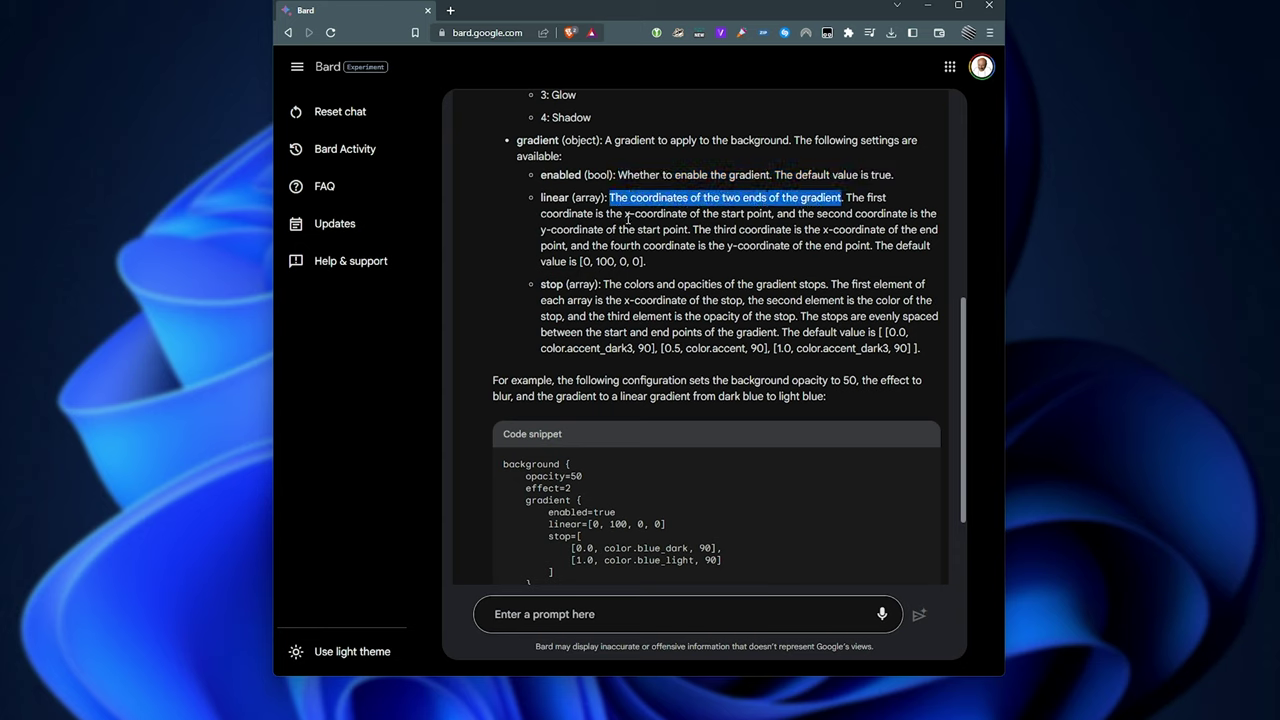
{"action": "left_click_drag", "start_coordinate": [541, 214], "coordinate": [858, 260]}
{"action": "scroll", "coordinate": [854, 253], "scroll_direction": "down", "scroll_amount": 2}
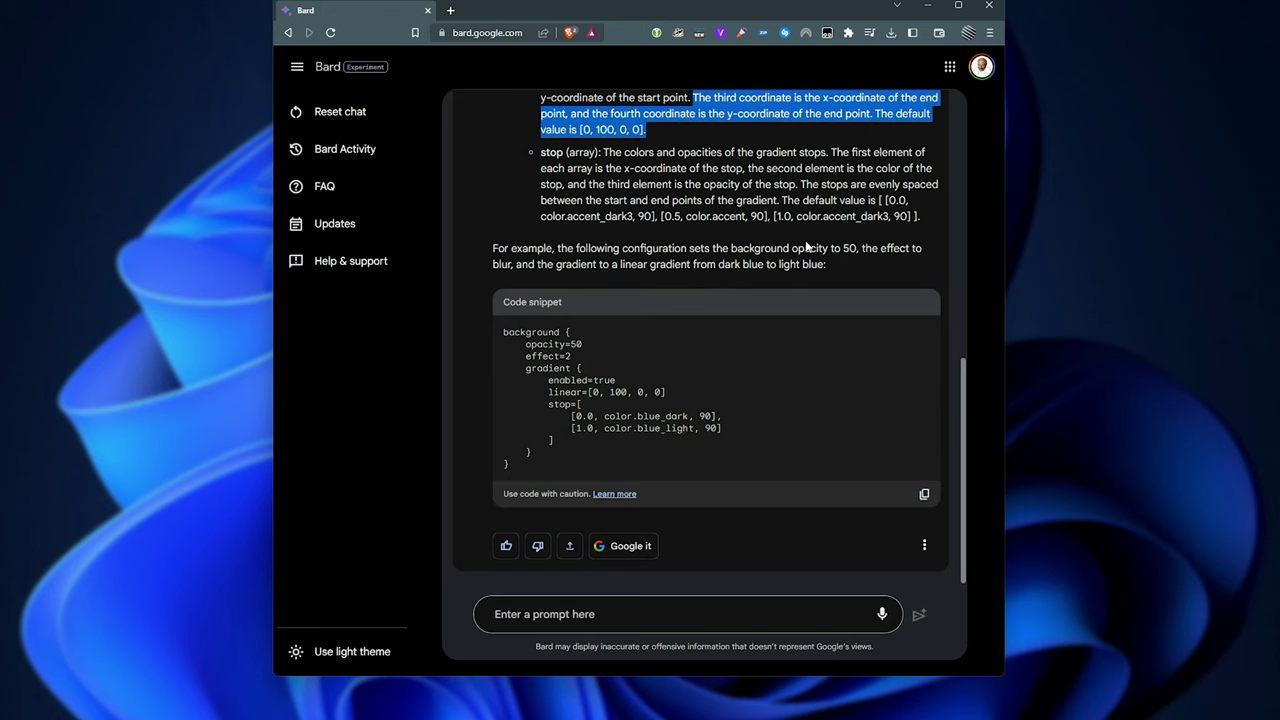
{"action": "left_click", "coordinate": [561, 152]}
{"action": "left_click_drag", "start_coordinate": [604, 152], "coordinate": [881, 170]}
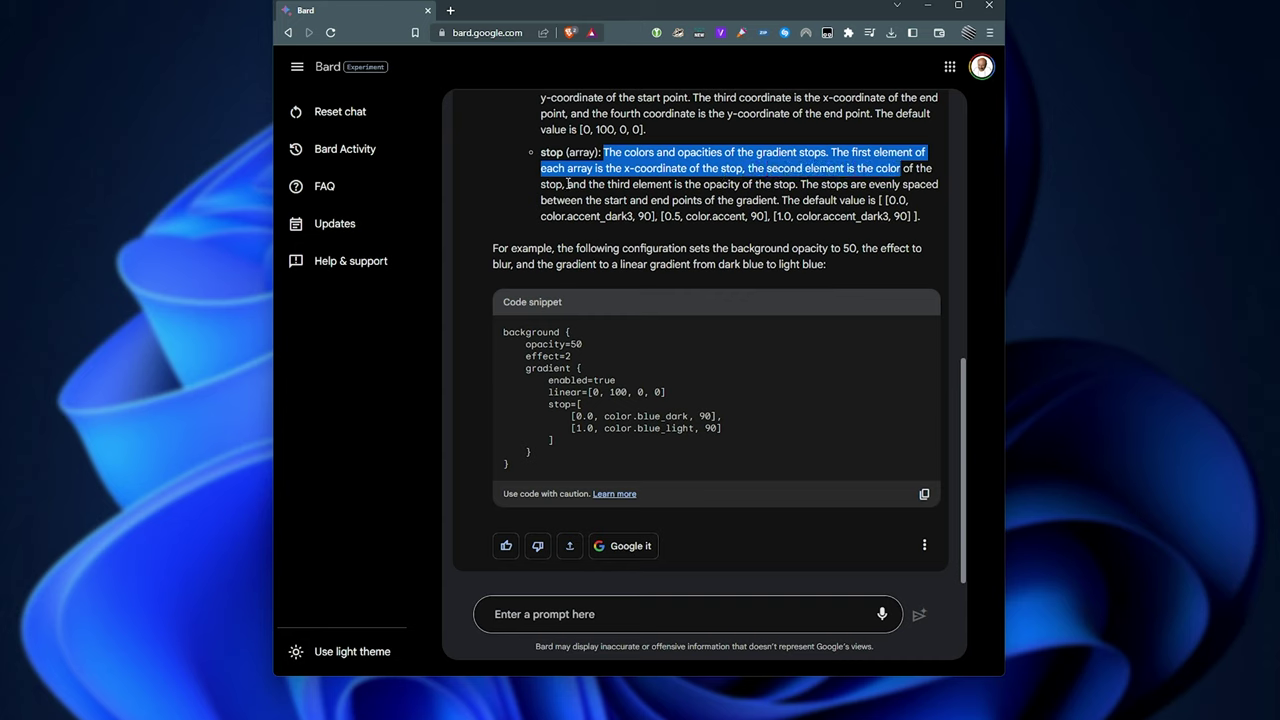
{"action": "left_click_drag", "start_coordinate": [568, 185], "coordinate": [800, 187]}
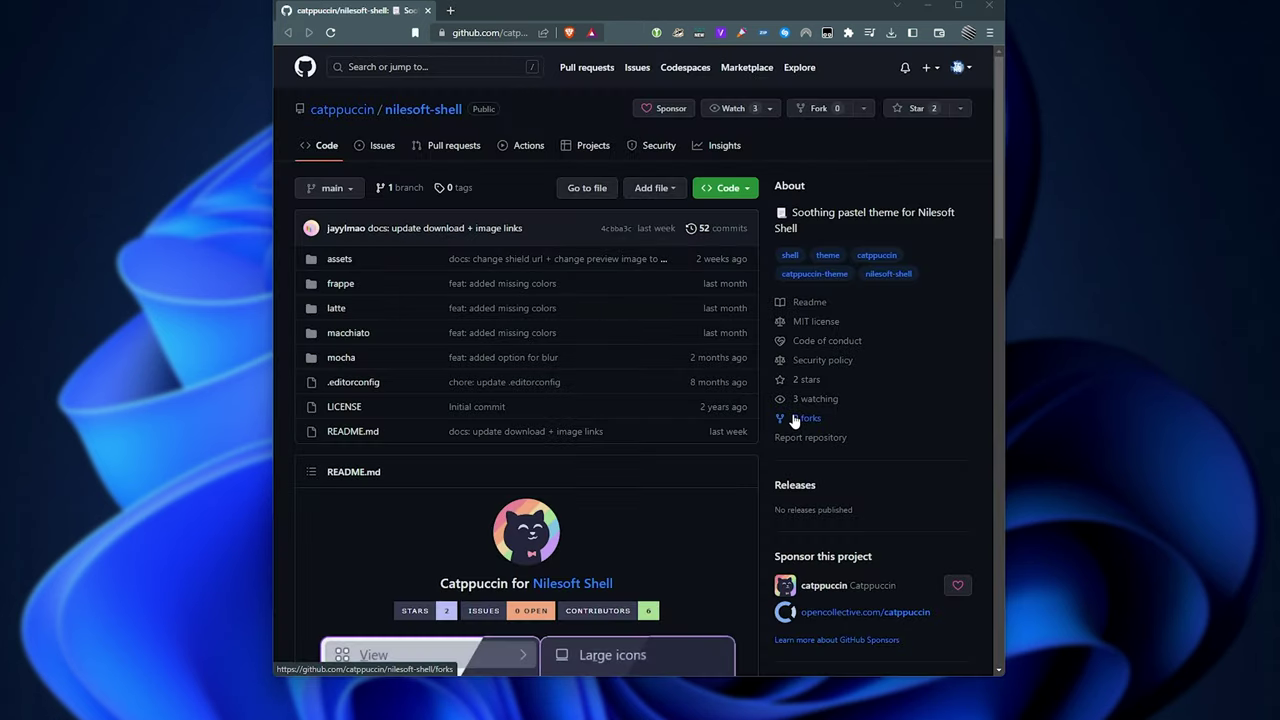
- Expand the Mocha, Macchiato, Frappé and Latte previews in the Catppuccin nilesoft-shell README and look through them
{"action": "scroll", "coordinate": [713, 356], "scroll_direction": "down", "scroll_amount": 7}
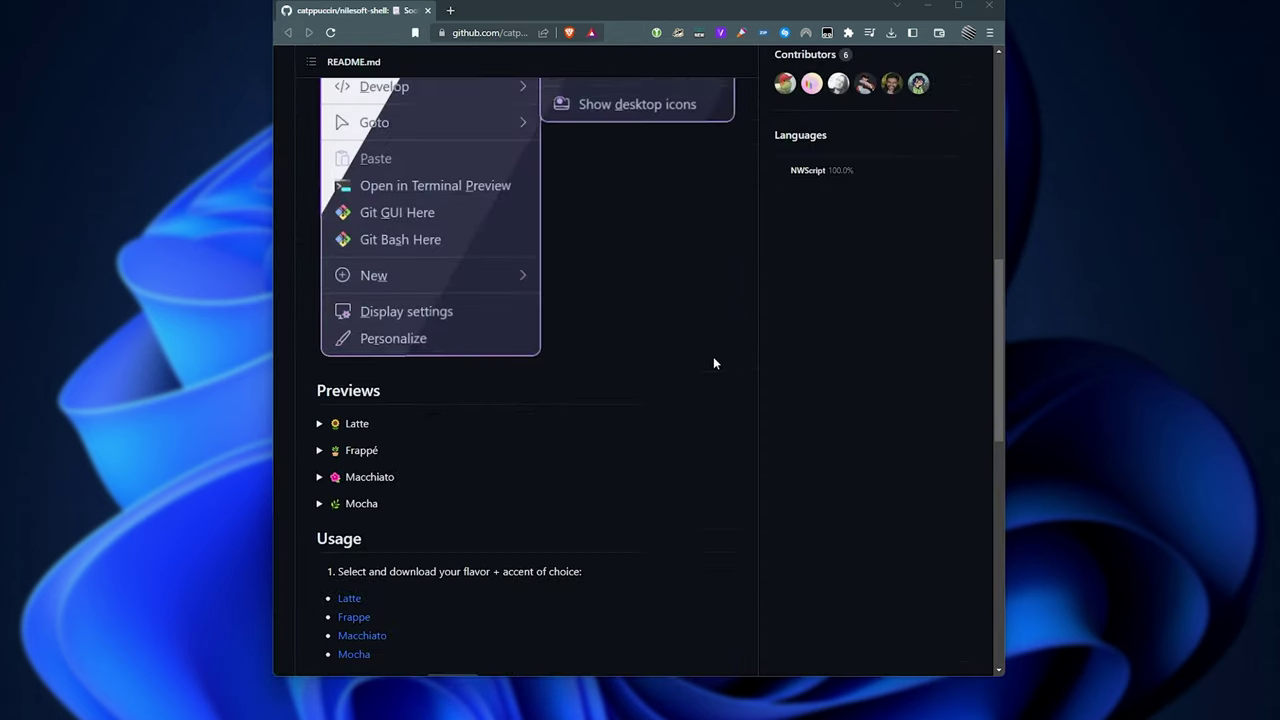
{"action": "scroll", "coordinate": [713, 360], "scroll_direction": "up", "scroll_amount": 4}
{"action": "scroll", "coordinate": [712, 363], "scroll_direction": "down", "scroll_amount": 5}
{"action": "scroll", "coordinate": [712, 363], "scroll_direction": "down", "scroll_amount": 3}
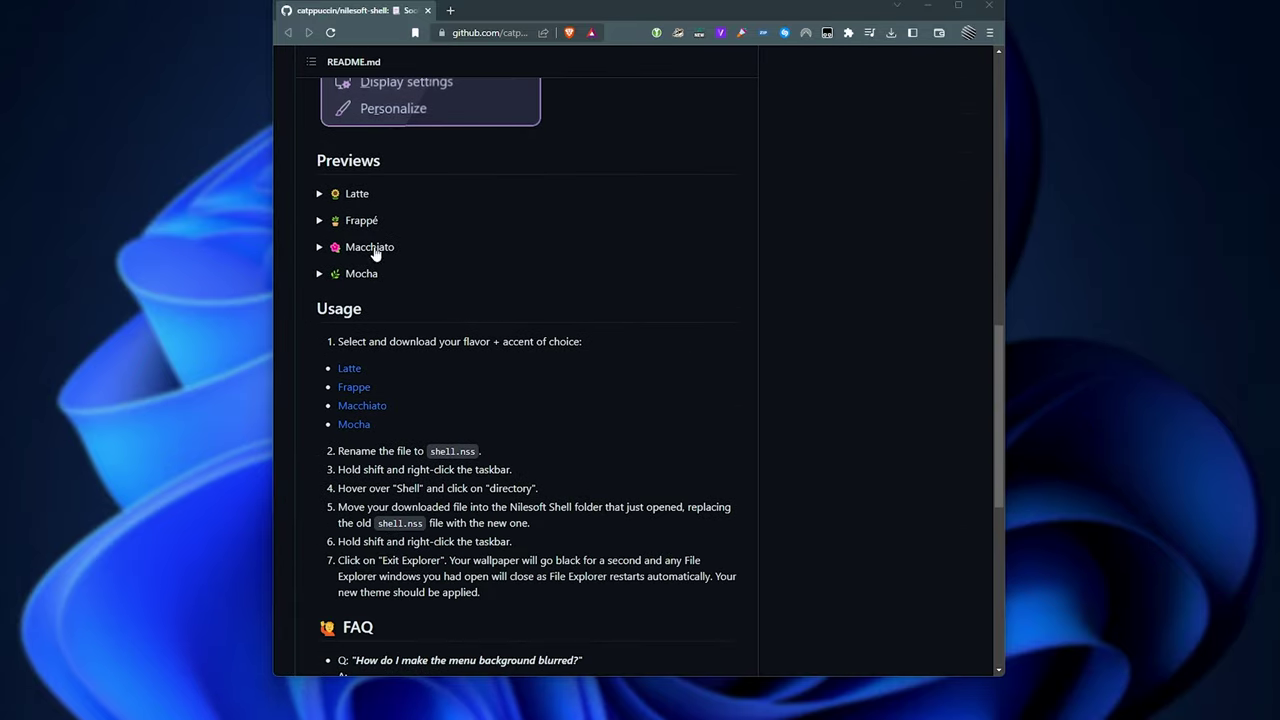
{"action": "left_click", "coordinate": [367, 277]}
{"action": "left_click", "coordinate": [371, 250]}
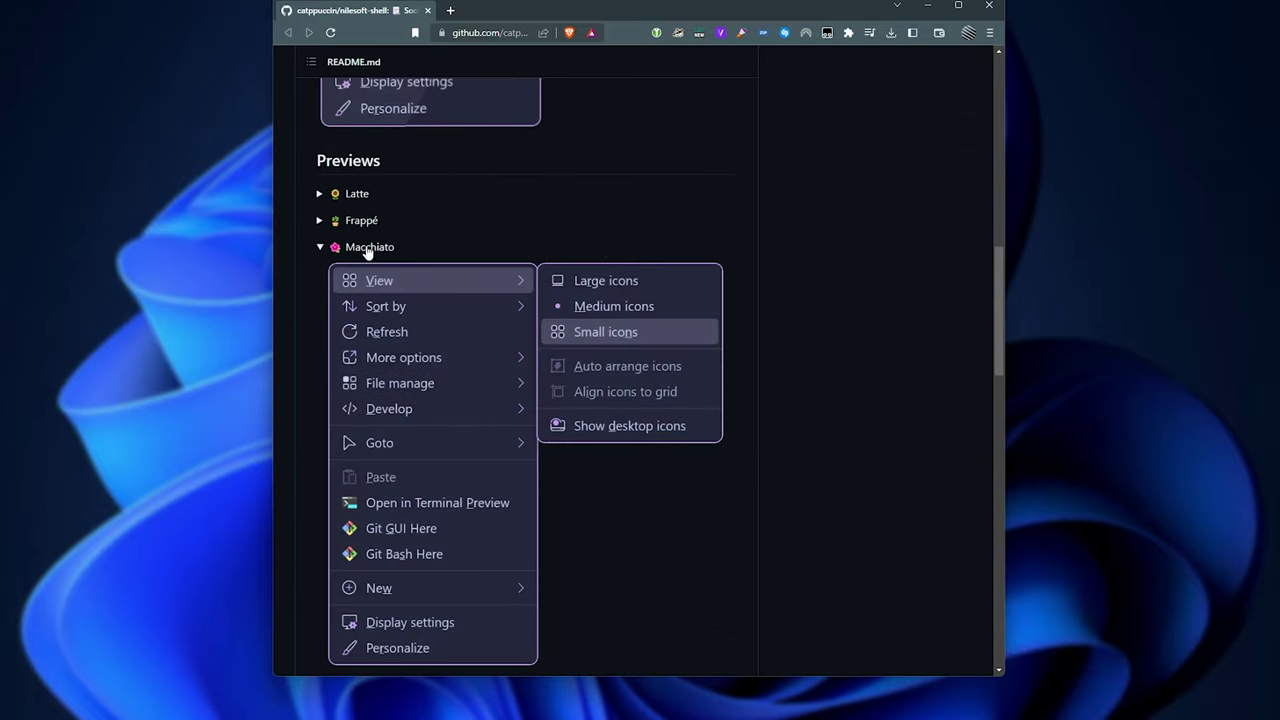
{"action": "left_click", "coordinate": [363, 224]}
{"action": "left_click", "coordinate": [358, 196]}
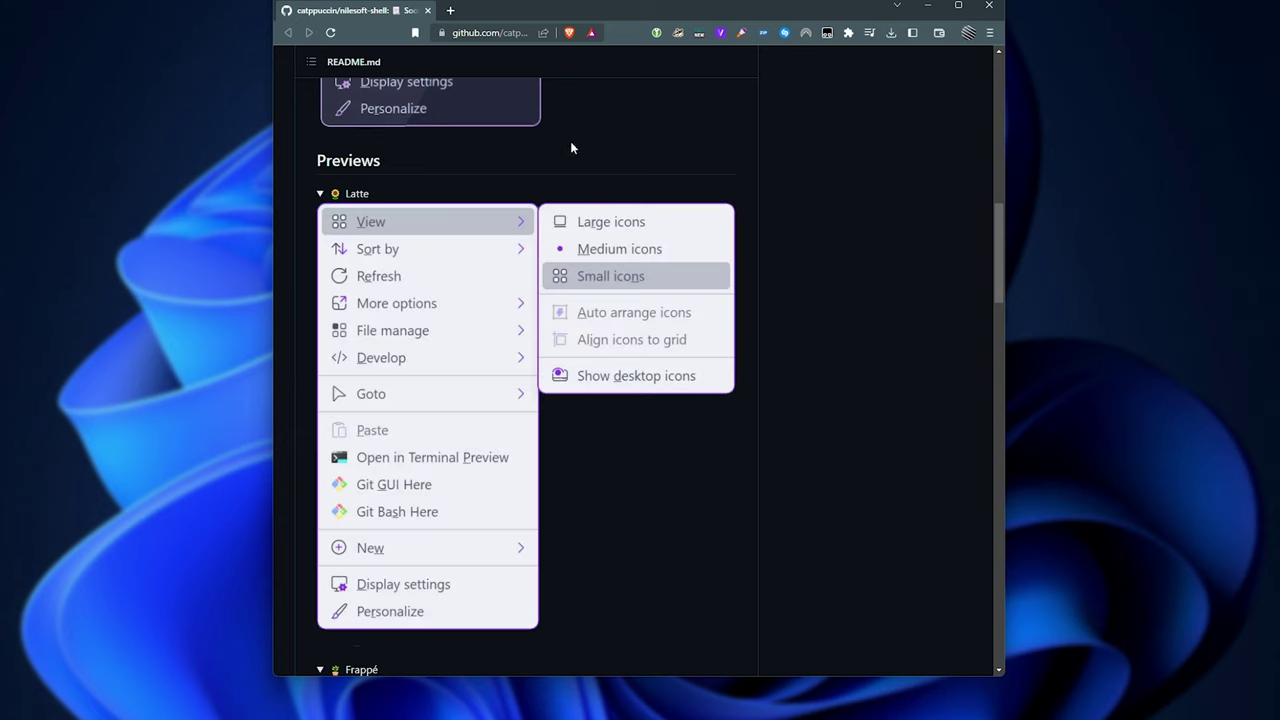
{"action": "scroll", "coordinate": [572, 149], "scroll_direction": "down", "scroll_amount": 5}
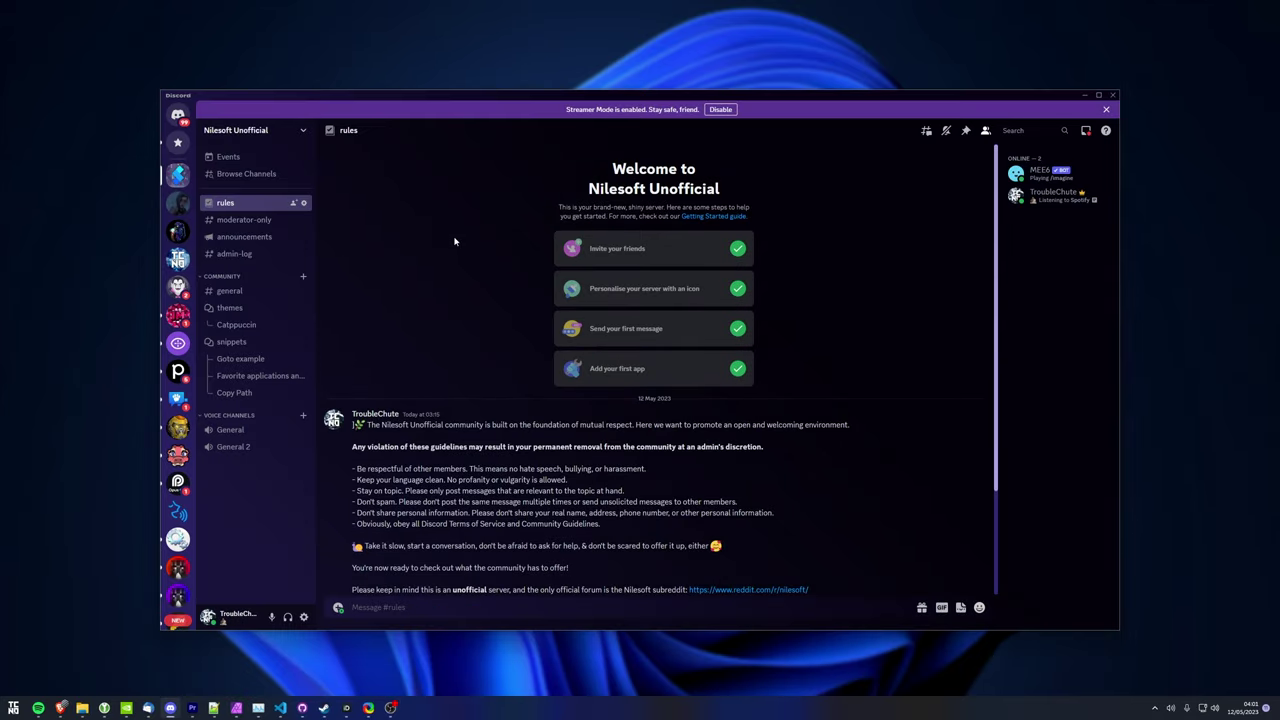
- Switch to Discord's Nilesoft Unofficial server, open the Catppuccin post in the themes channel and compare it with the desktop's context menu
{"action": "scroll", "coordinate": [672, 175], "scroll_direction": "down", "scroll_amount": 3}
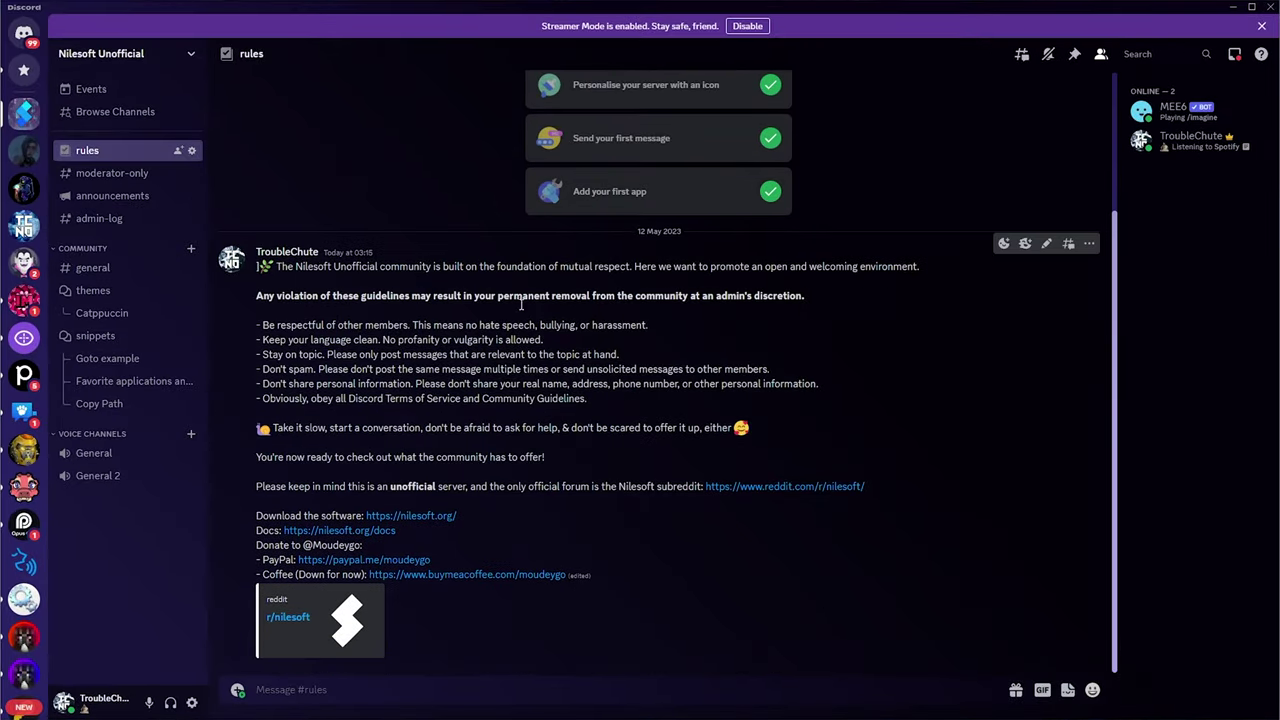
{"action": "left_click", "coordinate": [123, 290]}
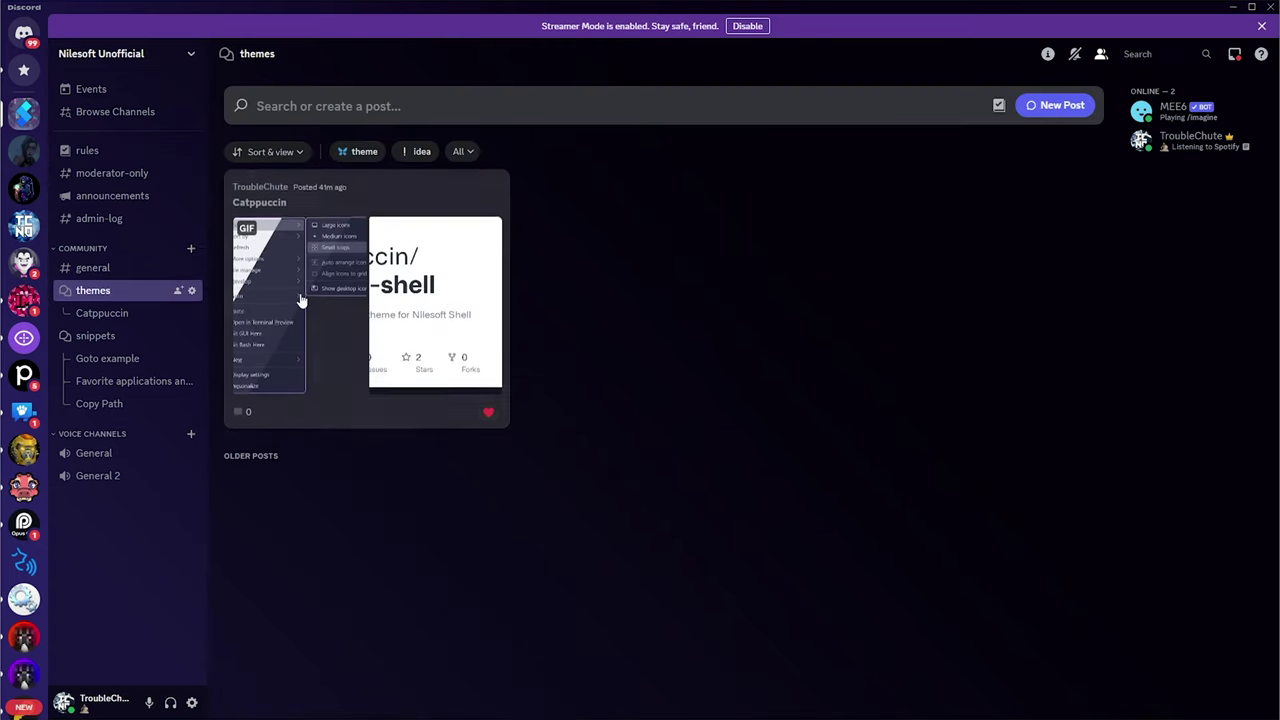
{"action": "left_click", "coordinate": [414, 265]}
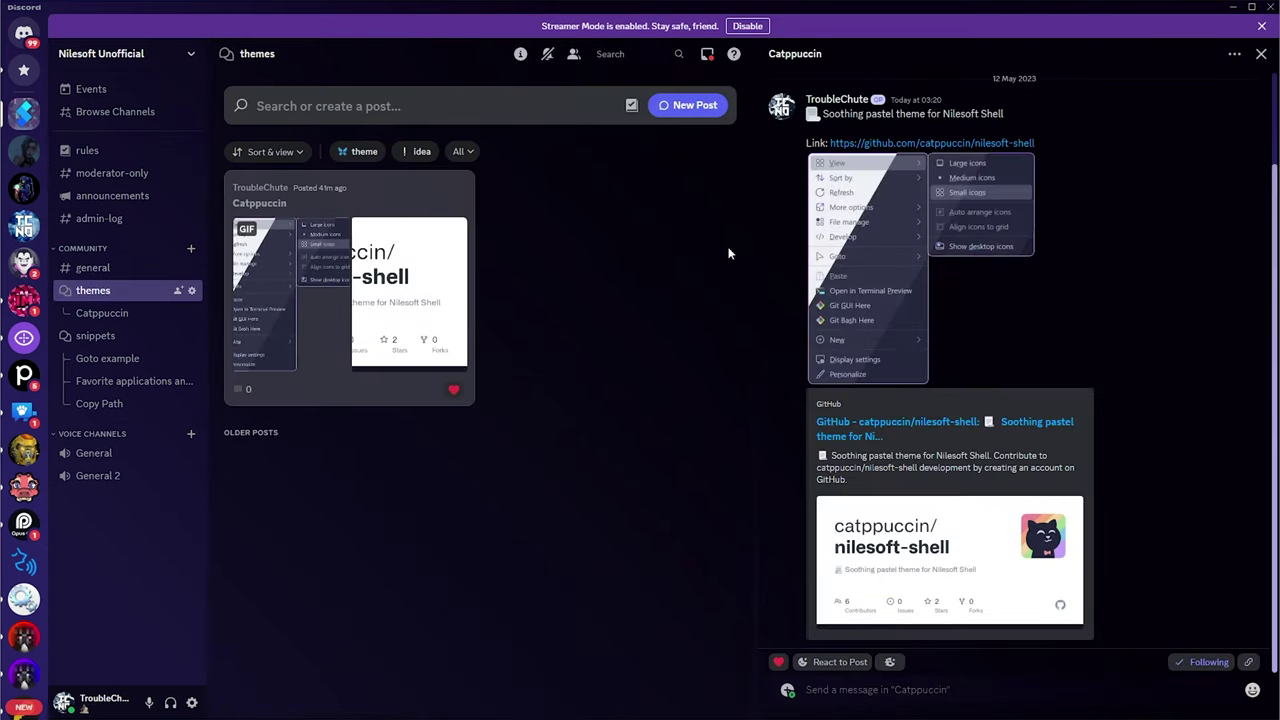
{"action": "left_click_drag", "start_coordinate": [641, 6], "coordinate": [638, 414]}
{"action": "right_click", "coordinate": [520, 187]}
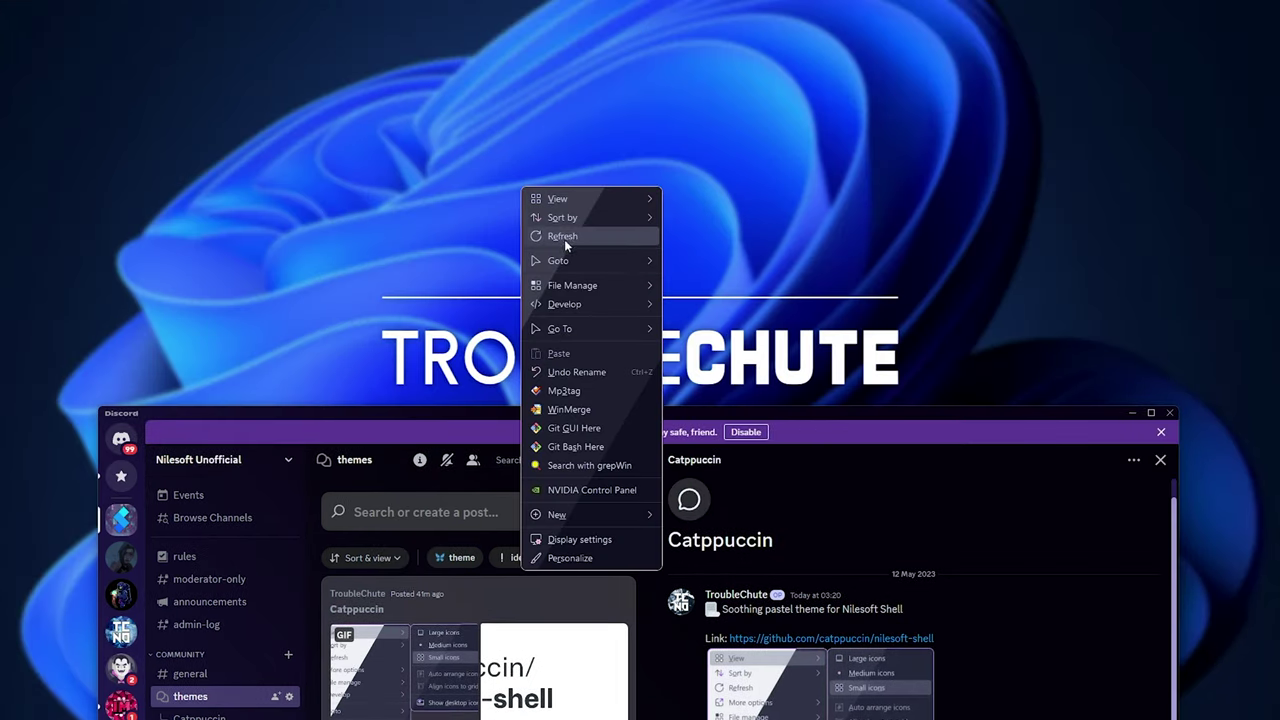
{"action": "left_click", "coordinate": [732, 407]}
{"action": "double_click", "coordinate": [732, 407]}
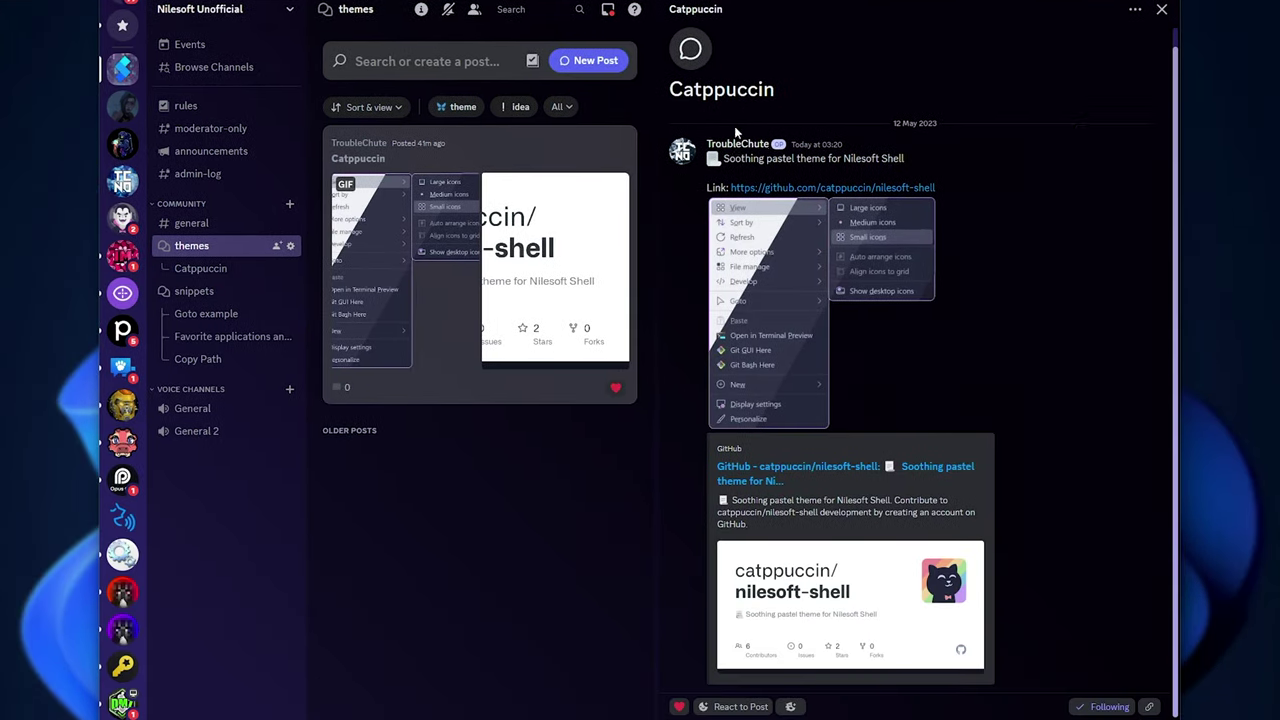
- View the Copy Path and Favorite applications and directories posts in the snippets channel, and open the general channel
{"action": "left_click", "coordinate": [218, 292]}
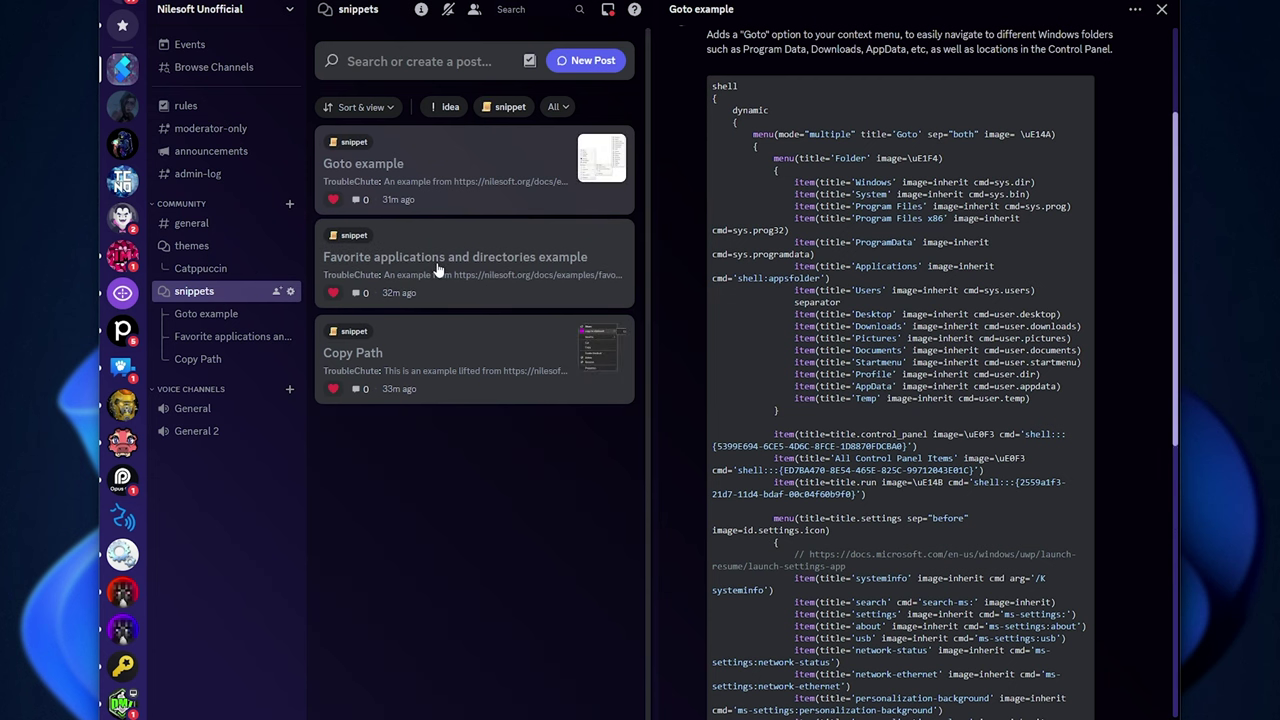
{"action": "left_click", "coordinate": [443, 362]}
{"action": "left_click", "coordinate": [470, 292]}
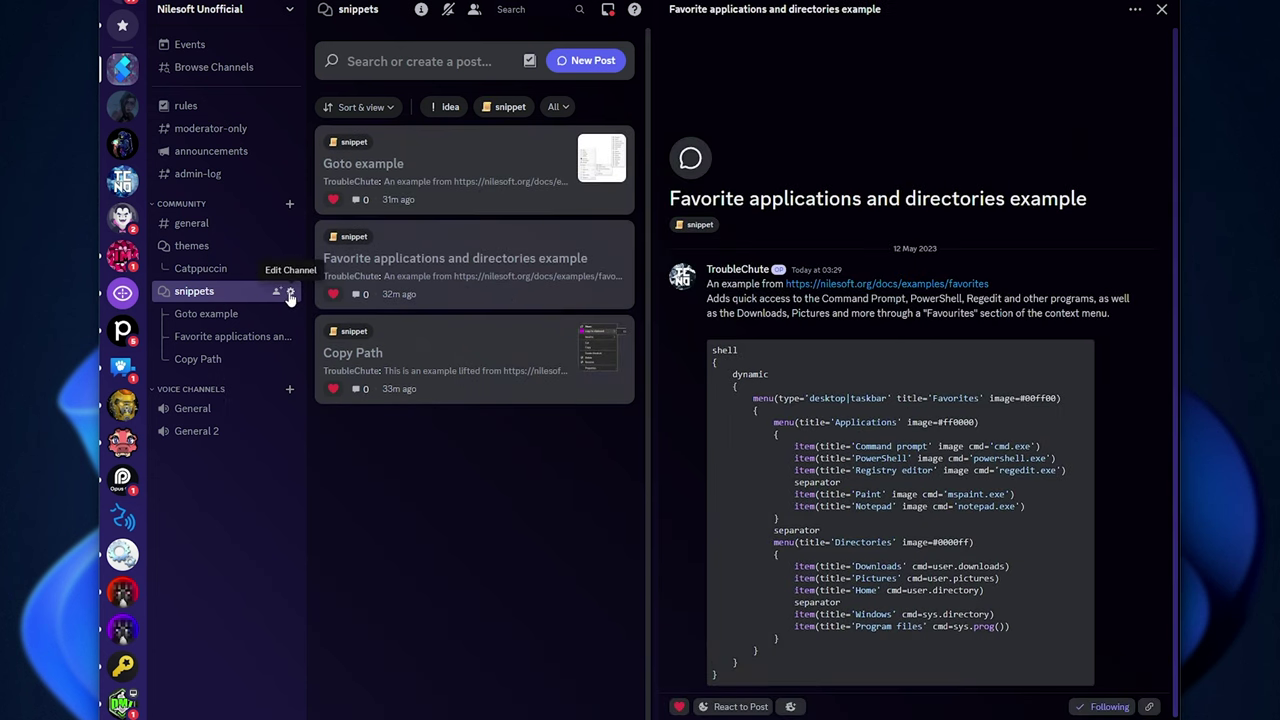
{"action": "left_click", "coordinate": [191, 223]}
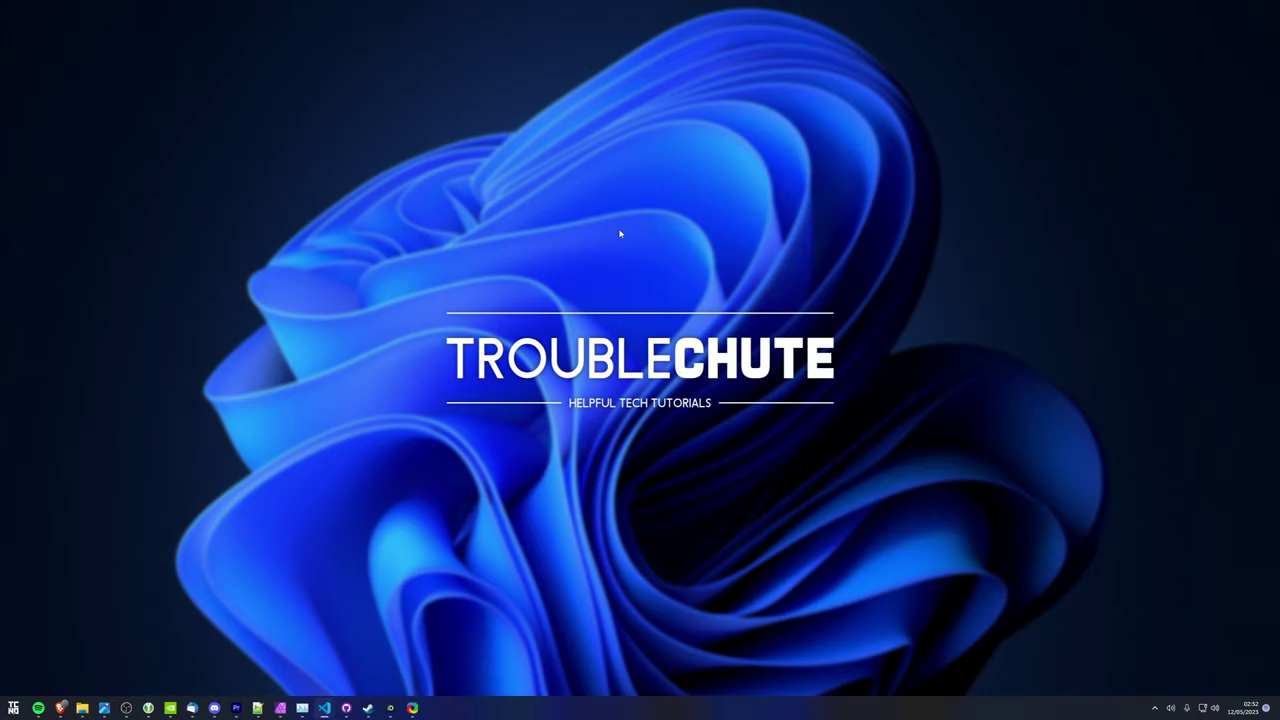
- Inspect the desktop's context menu and choose small icons from its View options
{"action": "right_click", "coordinate": [551, 270]}
{"action": "right_click", "coordinate": [541, 198]}
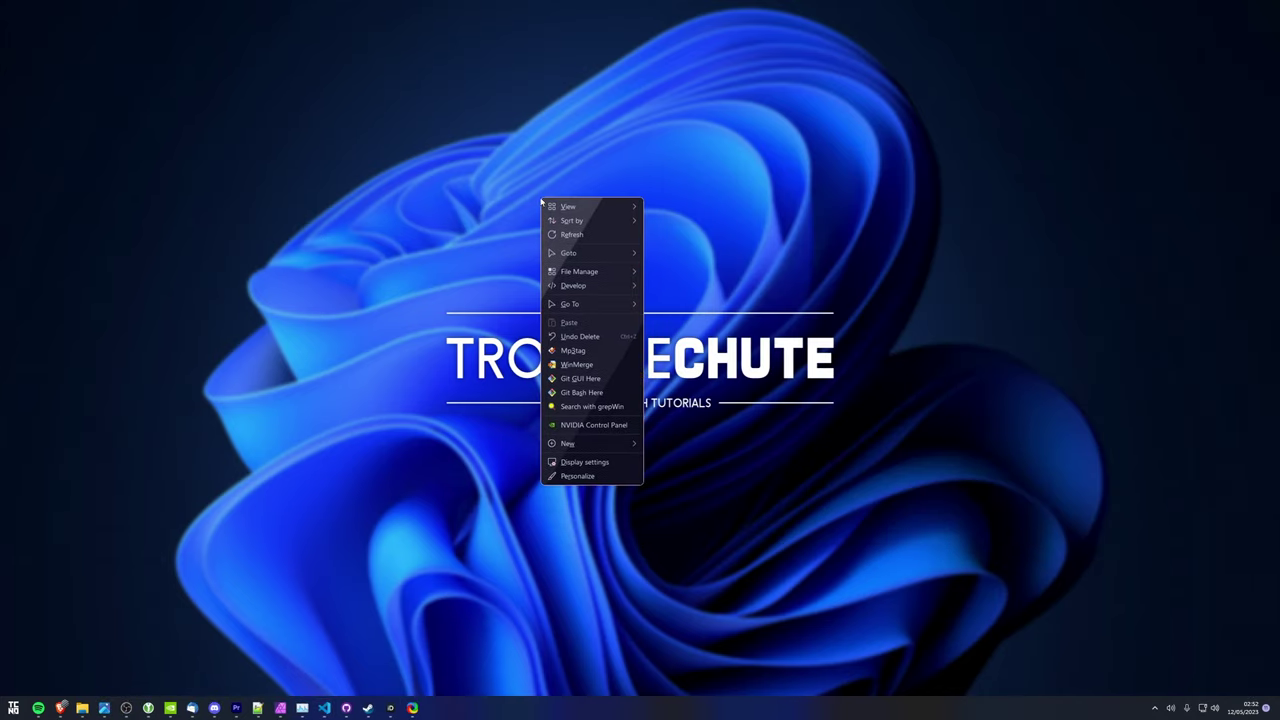
{"action": "mouse_move", "coordinate": [634, 254]}
{"action": "mouse_move", "coordinate": [623, 207]}
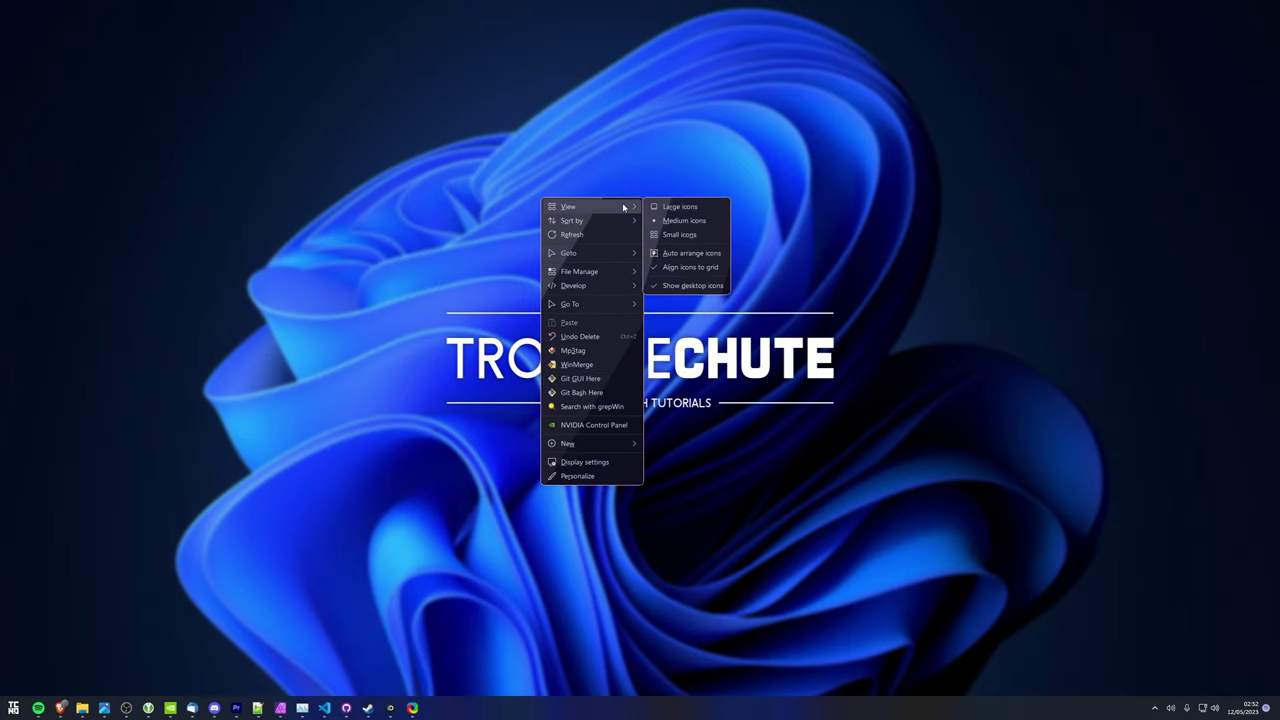
{"action": "left_click", "coordinate": [684, 237]}
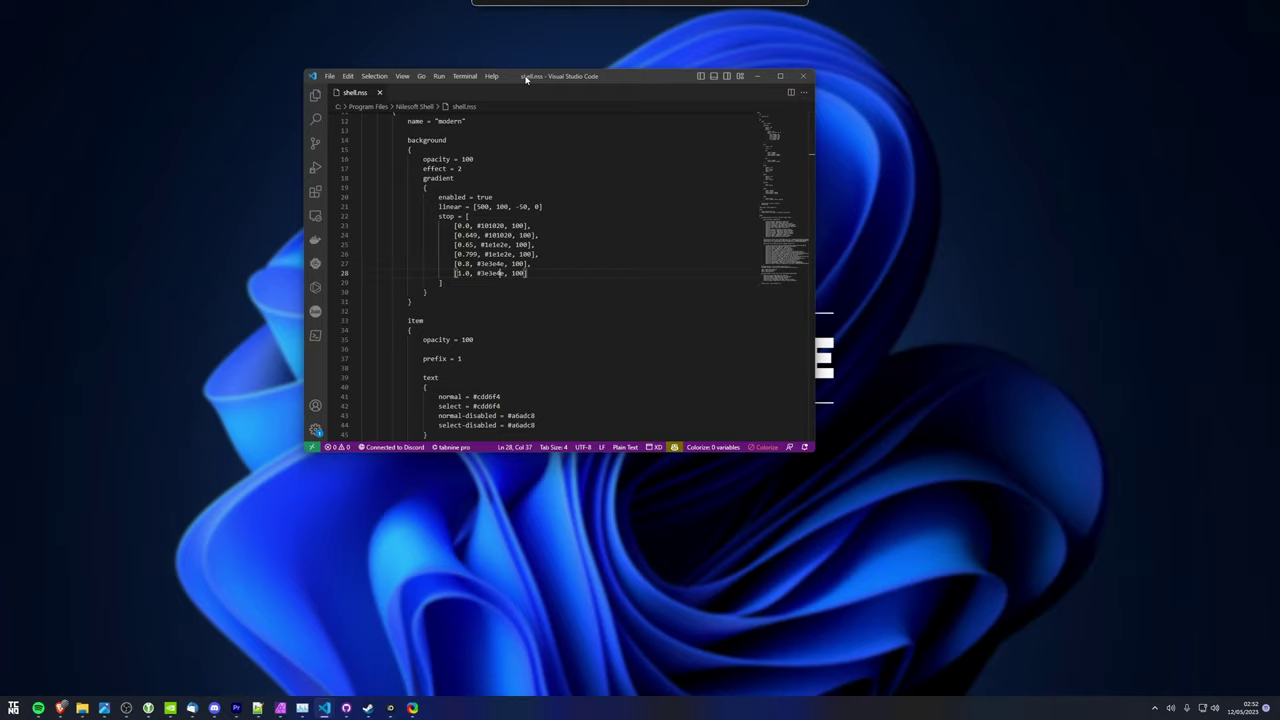
- Move the shell.nss editor window toward the centre of the desktop
{"action": "left_click_drag", "start_coordinate": [526, 77], "coordinate": [608, 154]}
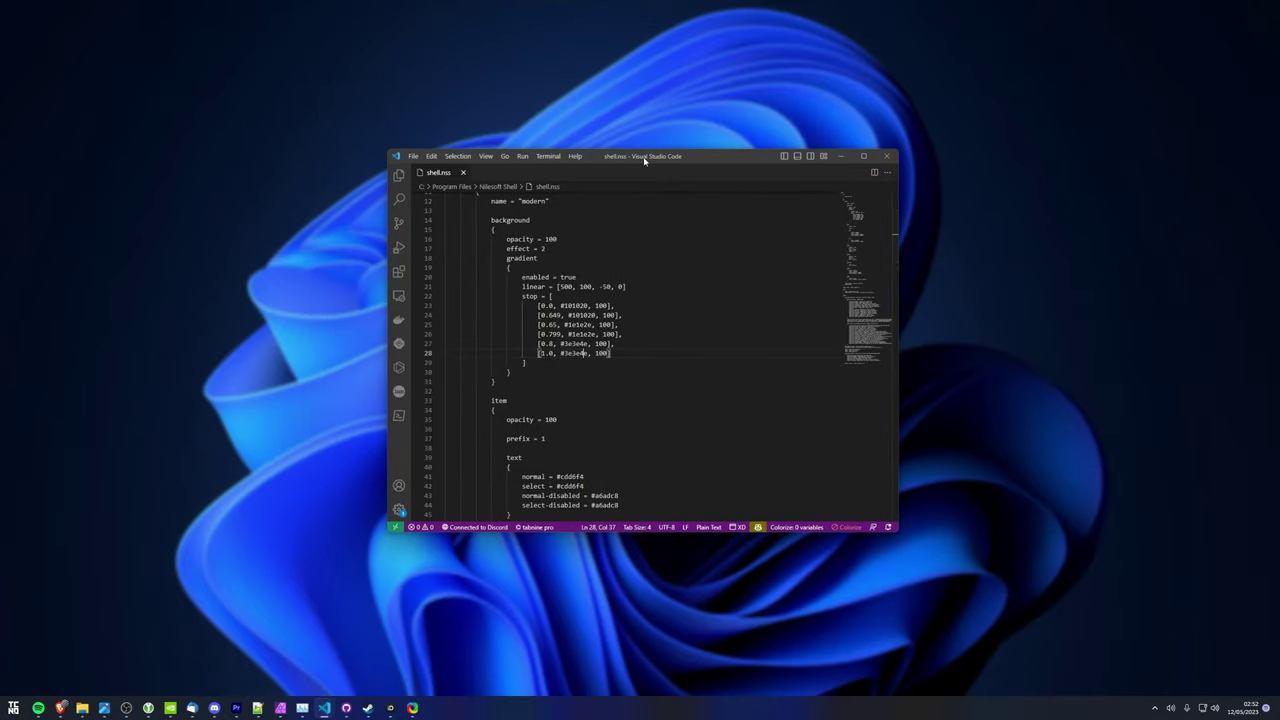